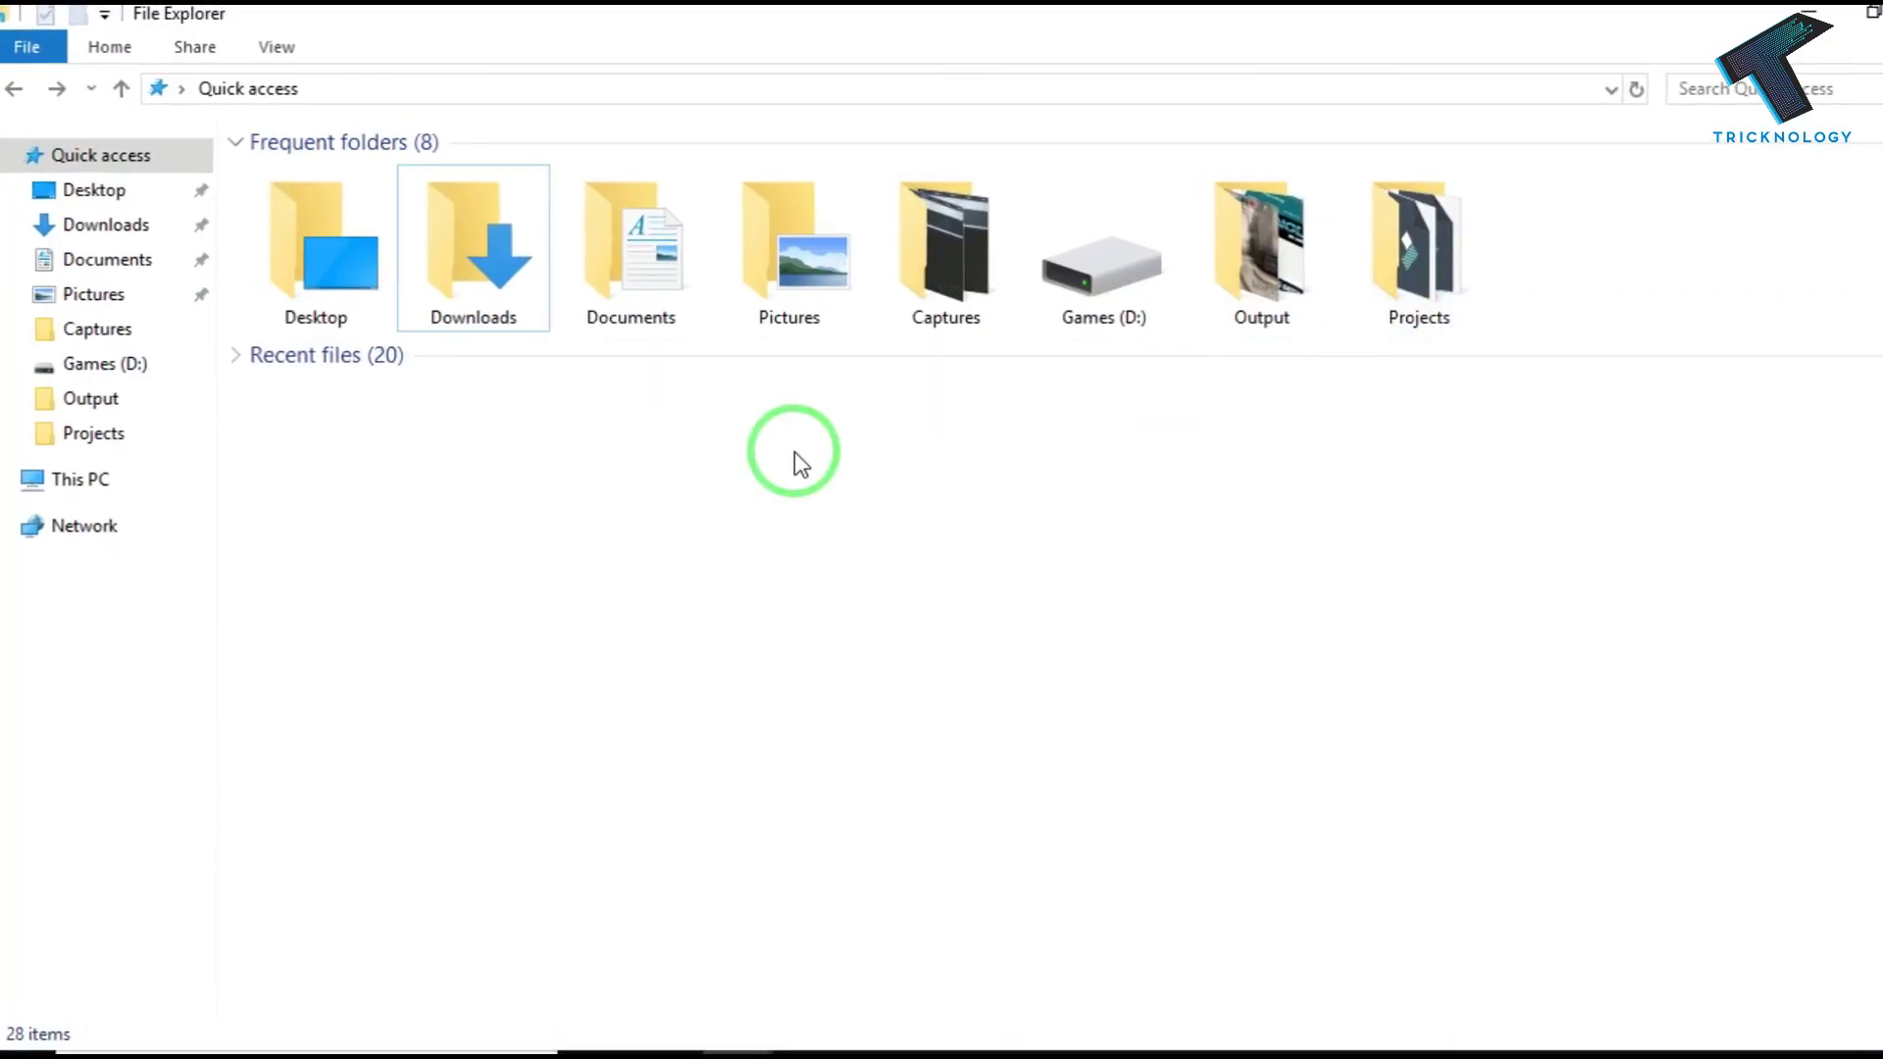
Highlight Desktop, Downloads, Documents and Pictures, then select the Games (D:) and New Volume (E:) drives.
left_click_drag(756, 566, 710, 413)
left_click_drag(782, 476, 259, 159)
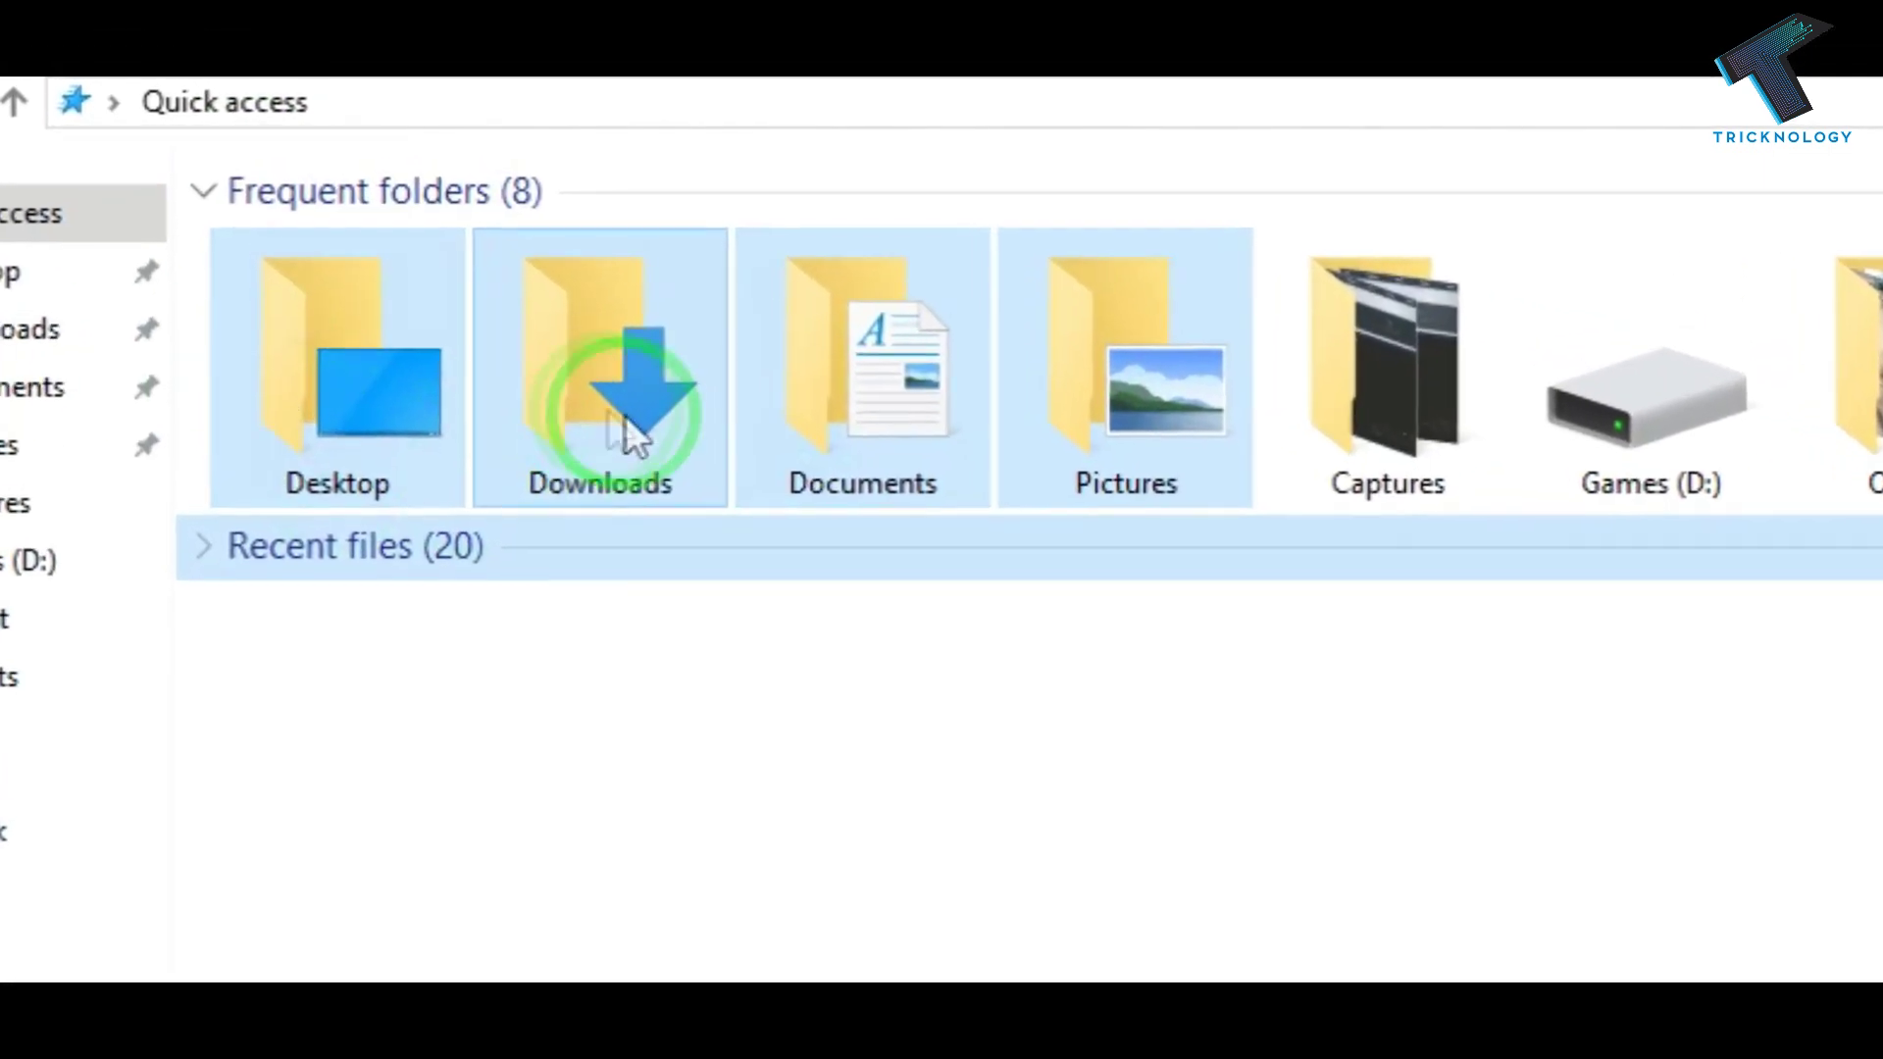
left_click(578, 387)
left_click(951, 390)
left_click(1126, 372)
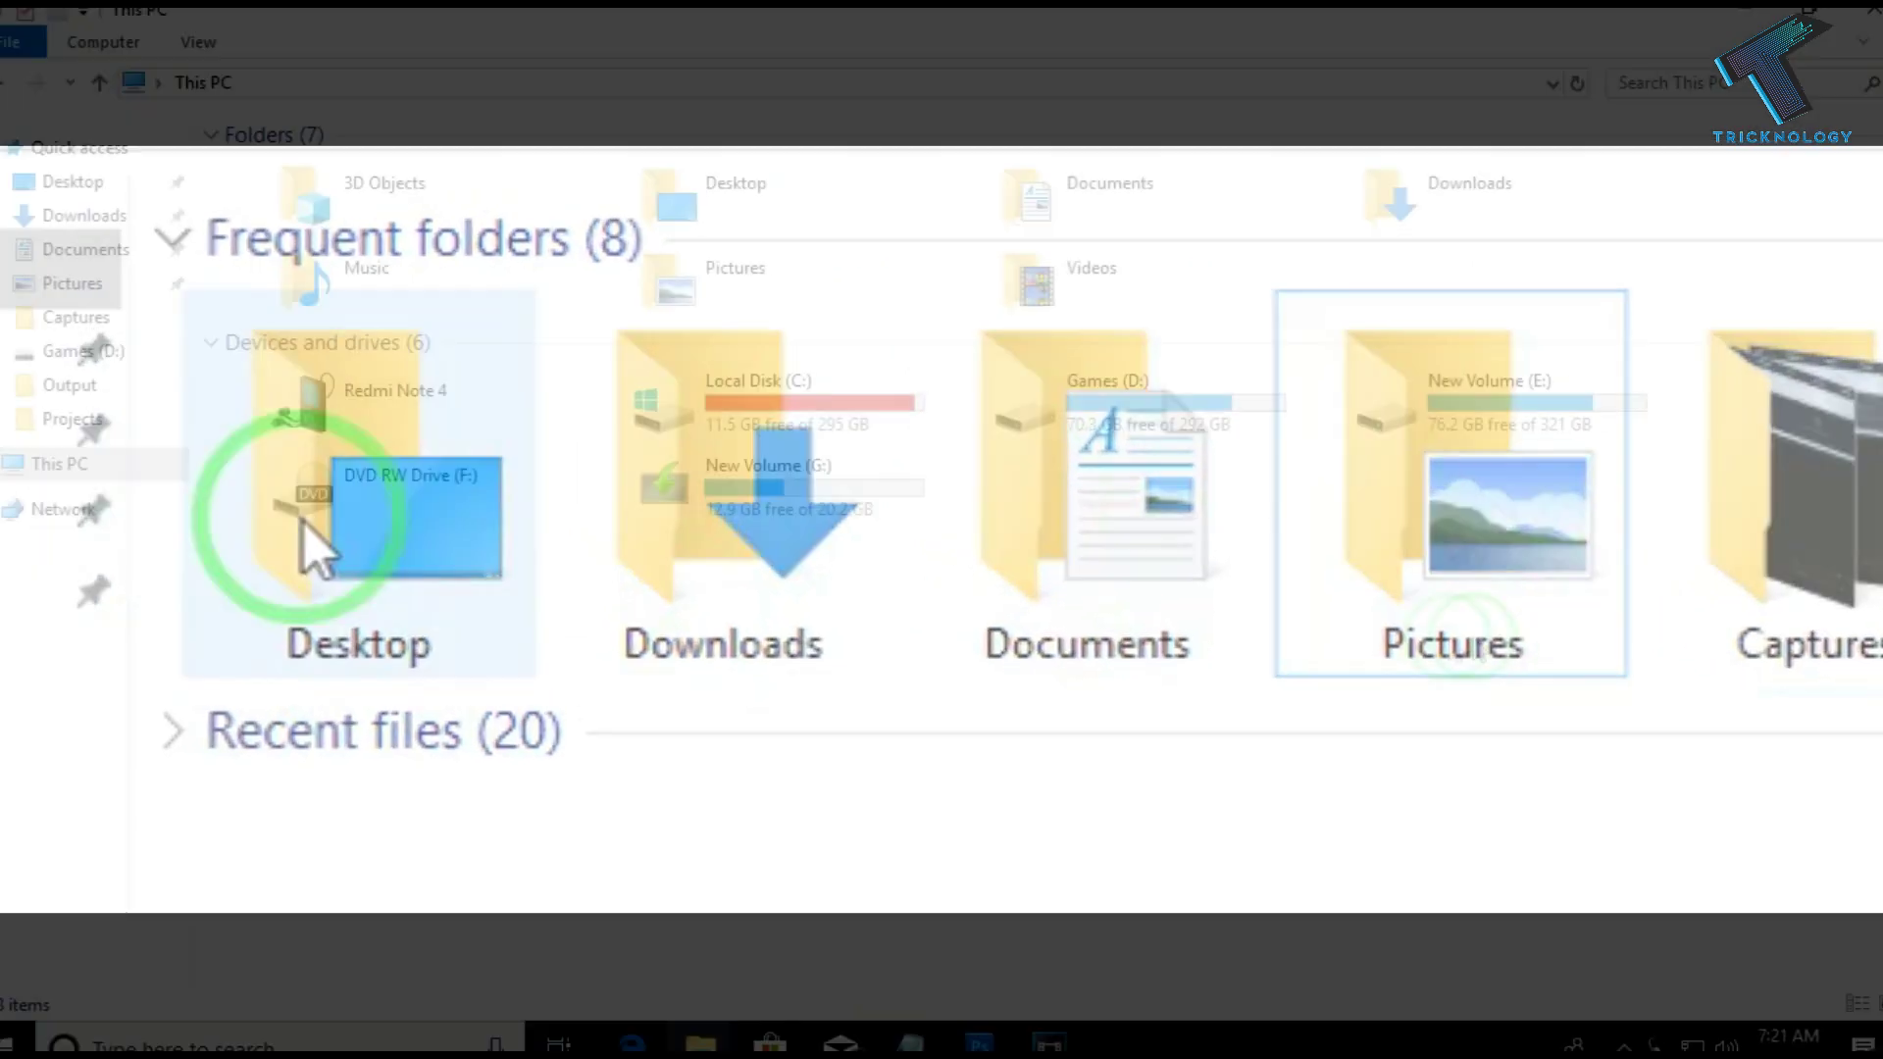
left_click(1103, 412)
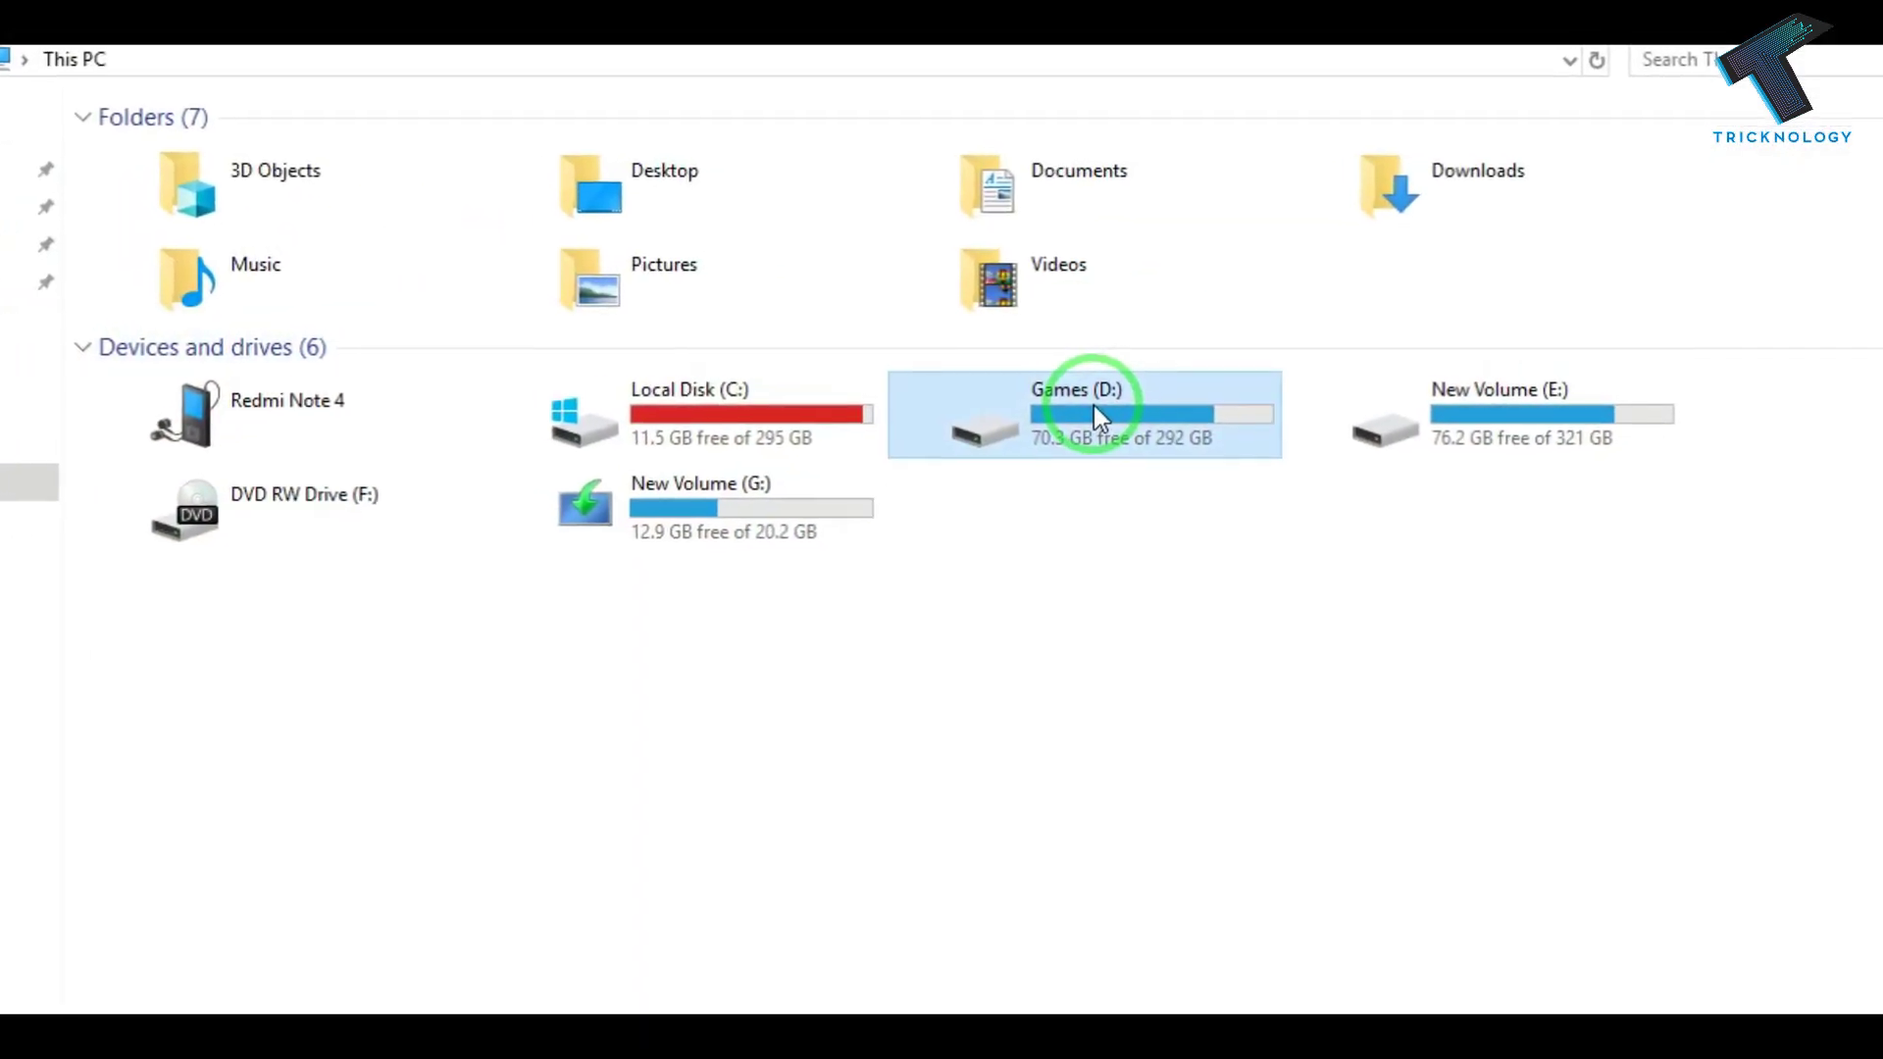
left_click(1460, 402, "ctrl")
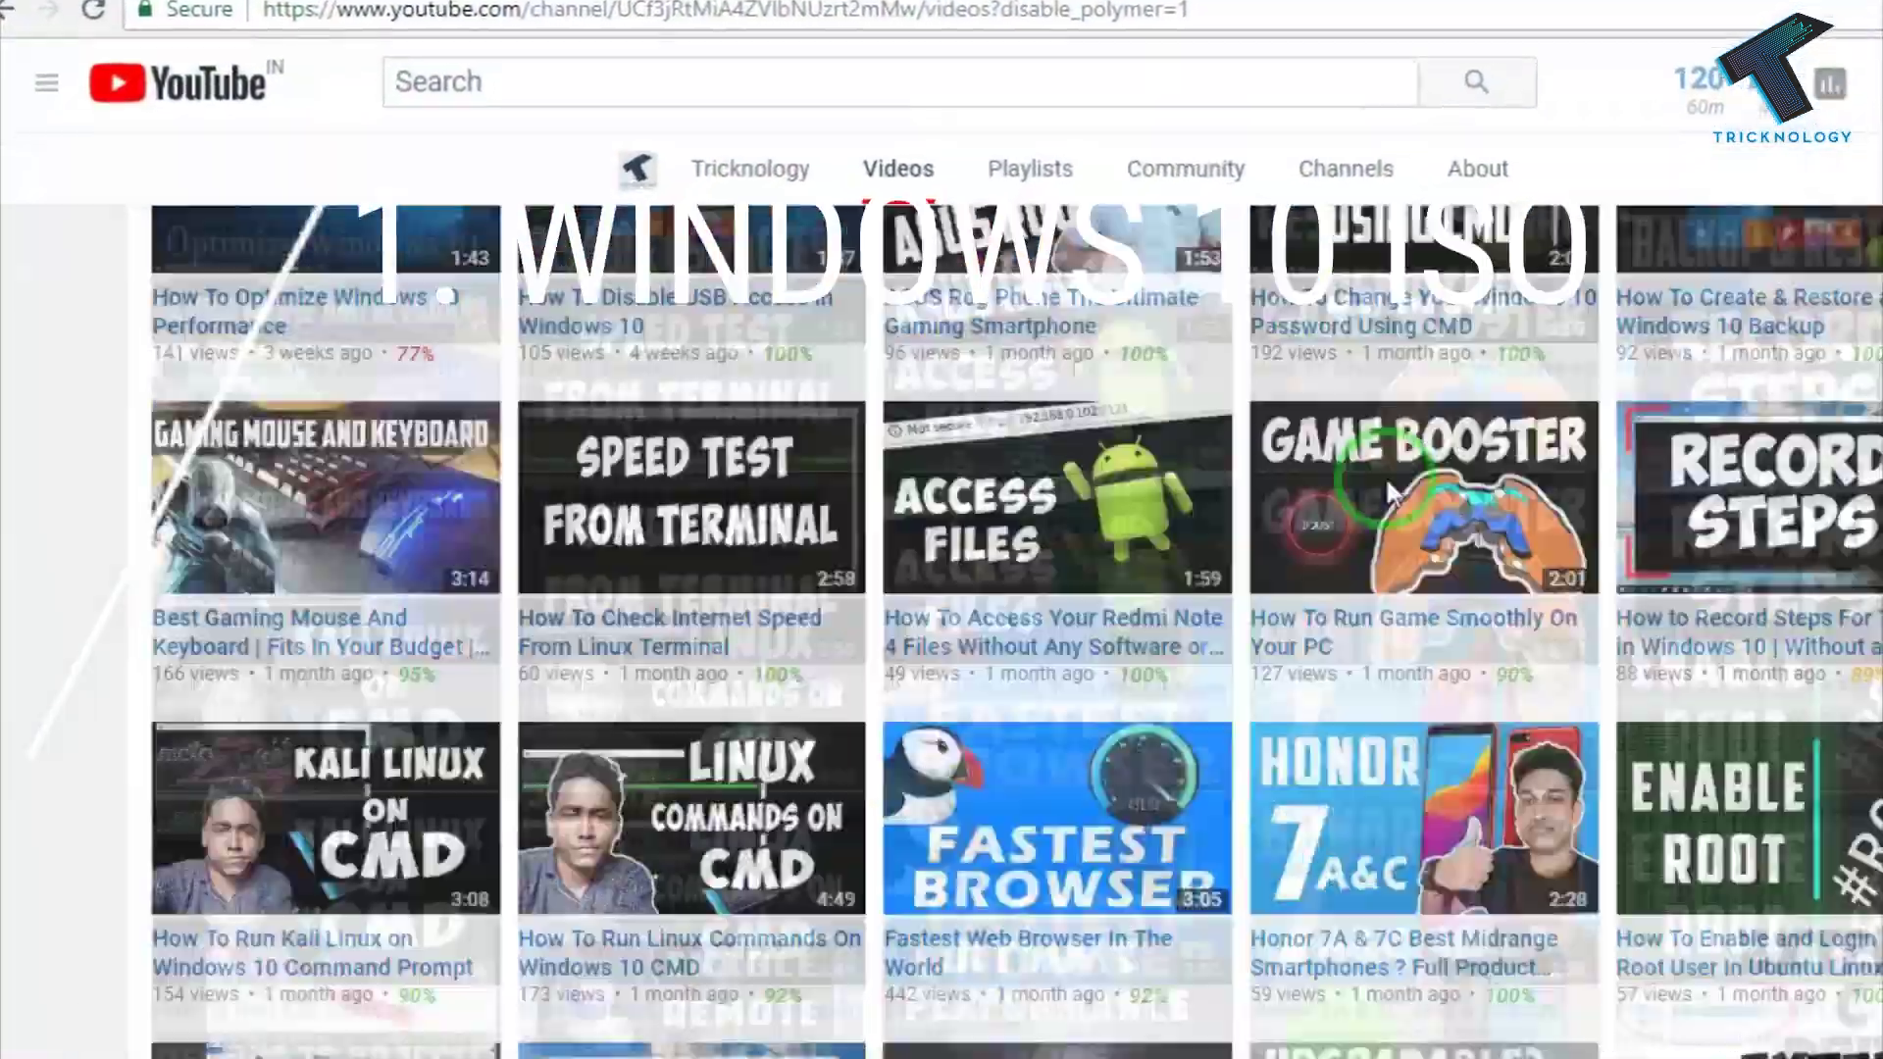
Scroll the requirements list and open the Windows 10 ISO download video.
scroll(1390, 495, "down", 15)
scroll(1741, 520, "down", 10)
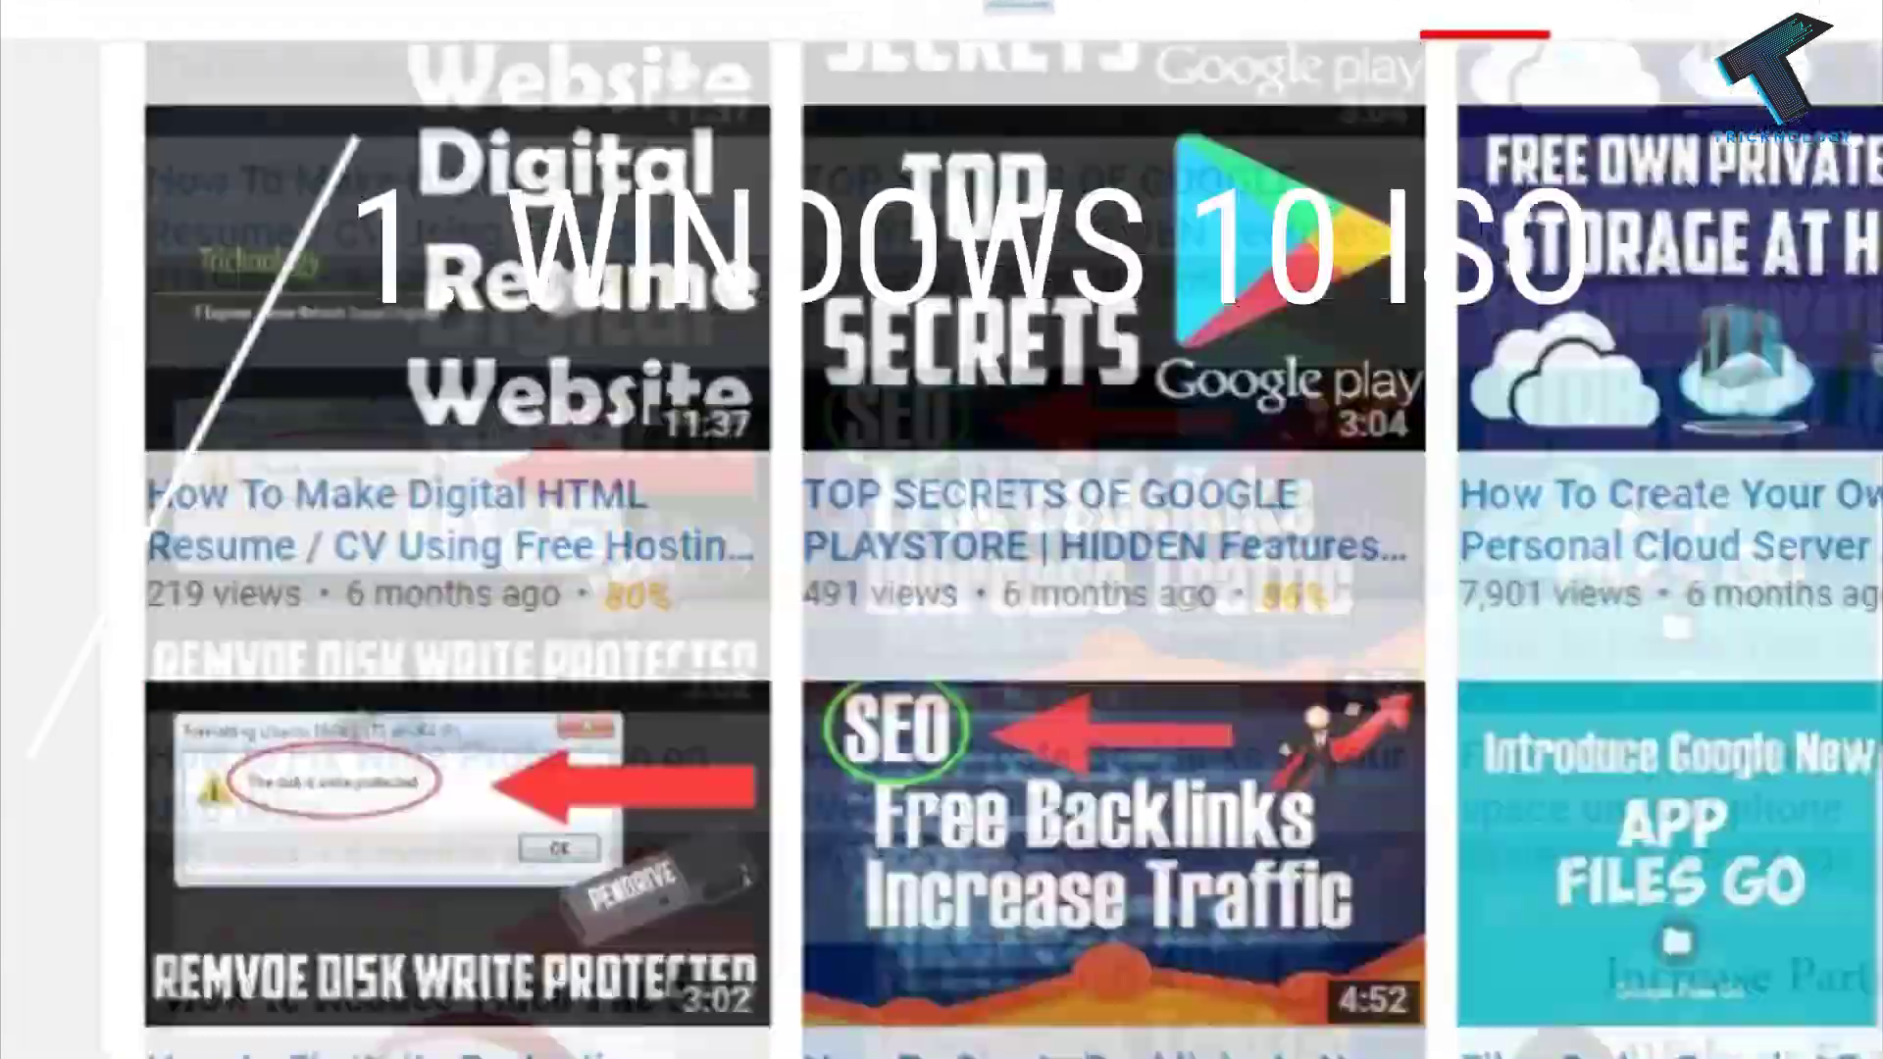
scroll(1675, 939, "down", 5)
left_click(462, 421)
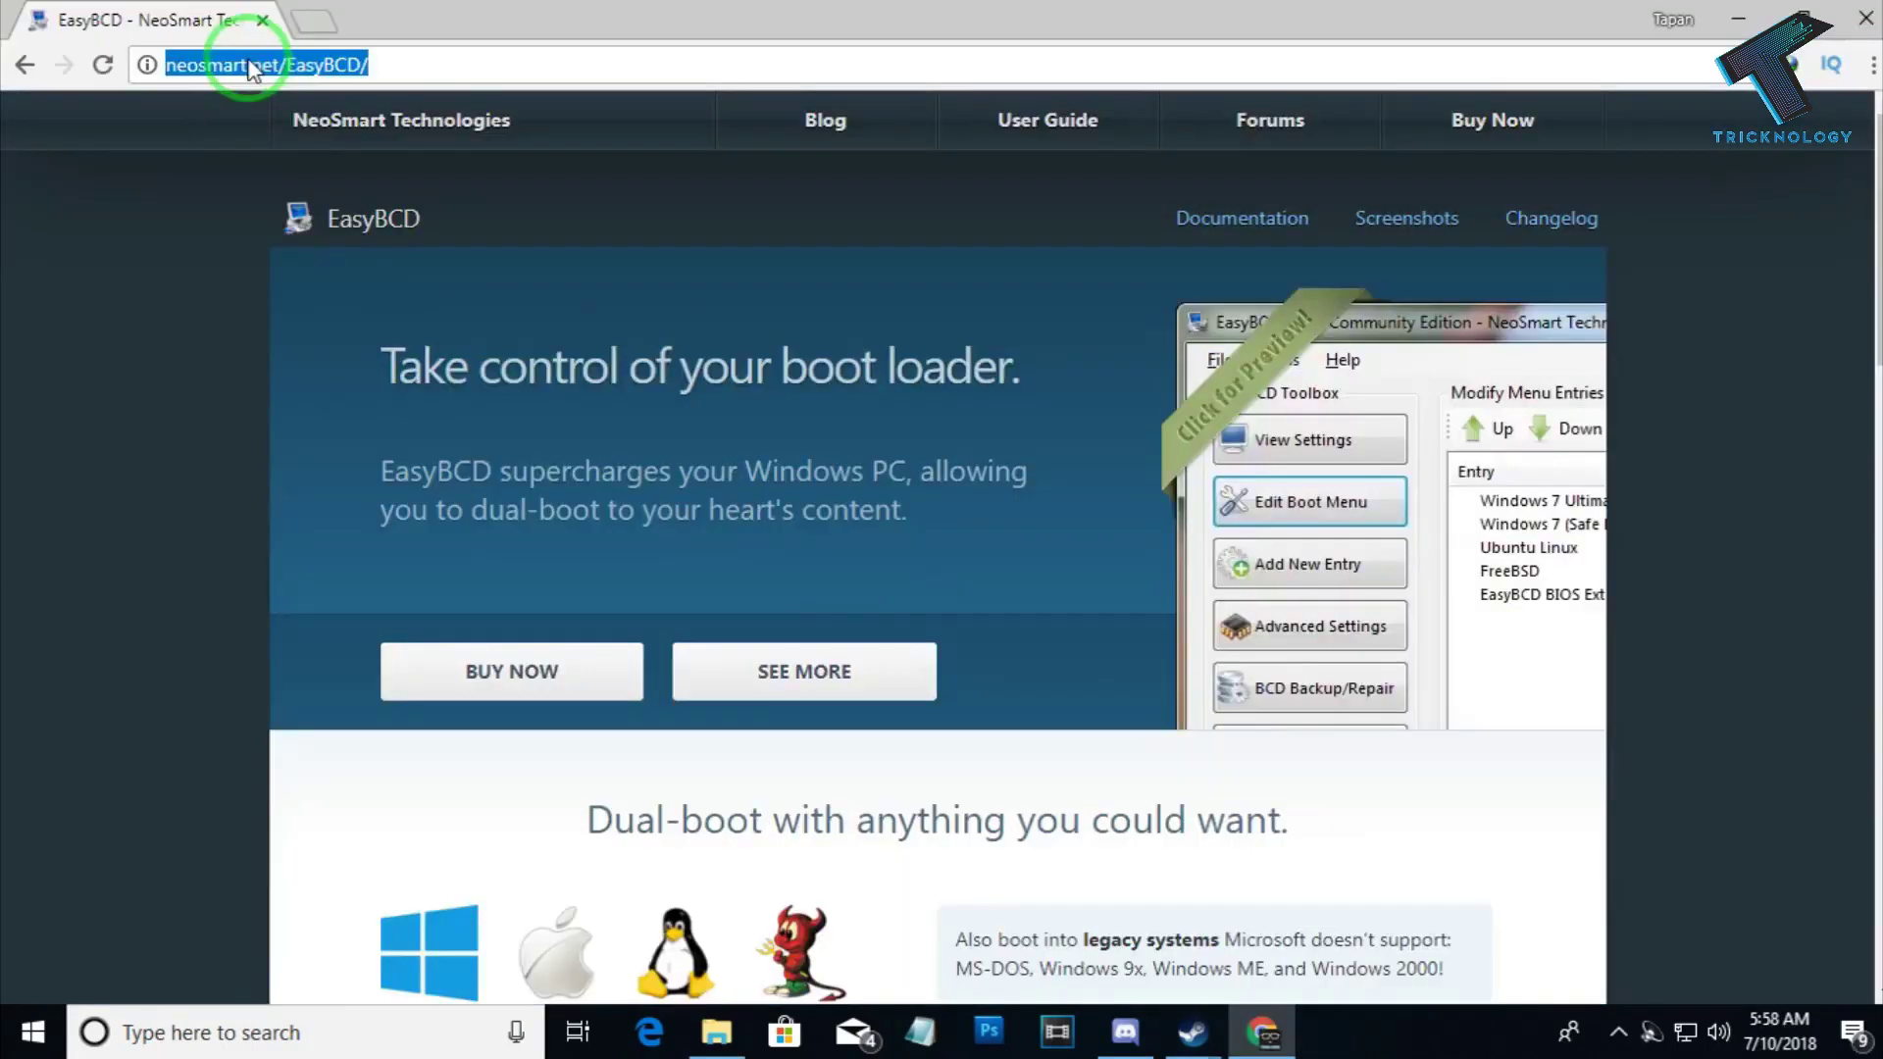
Load the EasyBCD product page on neosmart.net in Chrome.
right_click(221, 61)
left_click(284, 156)
left_click(319, 223)
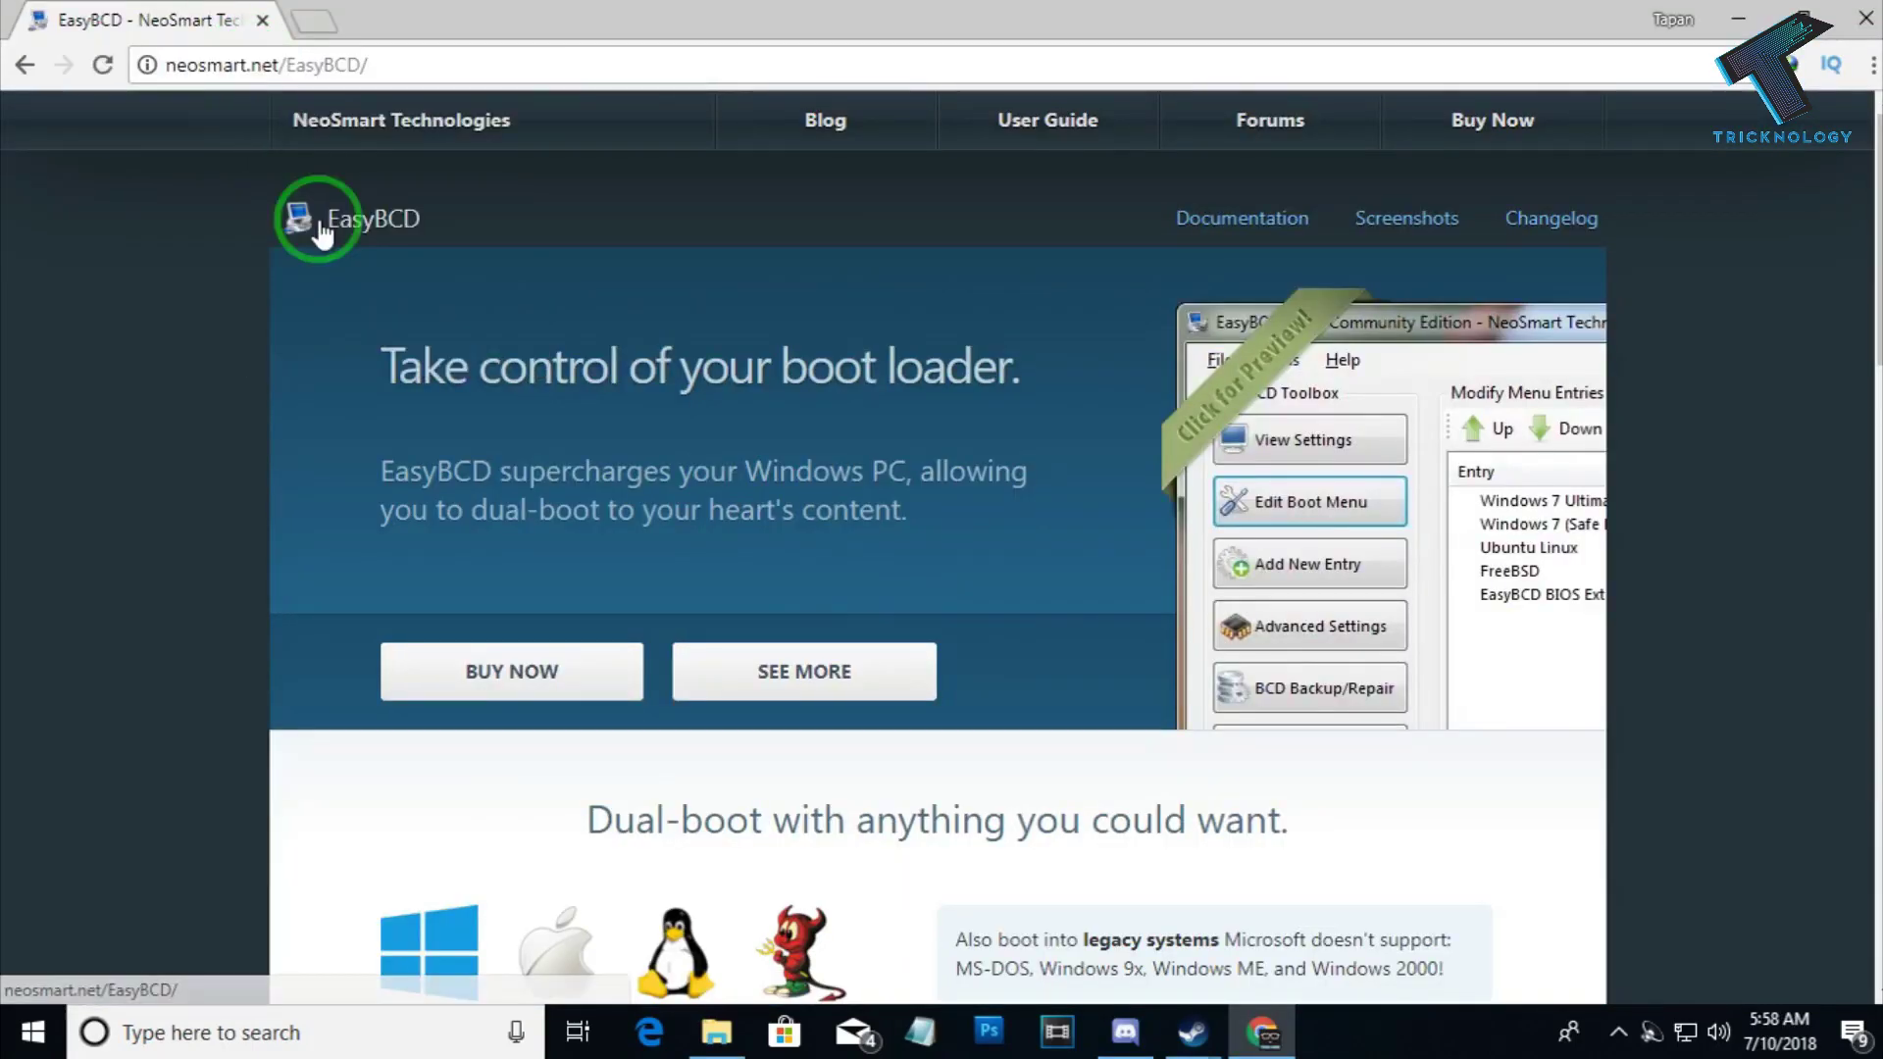
Scroll down to pricing and register for the free Non-commercial EasyBCD download.
scroll(853, 302, "down", 3)
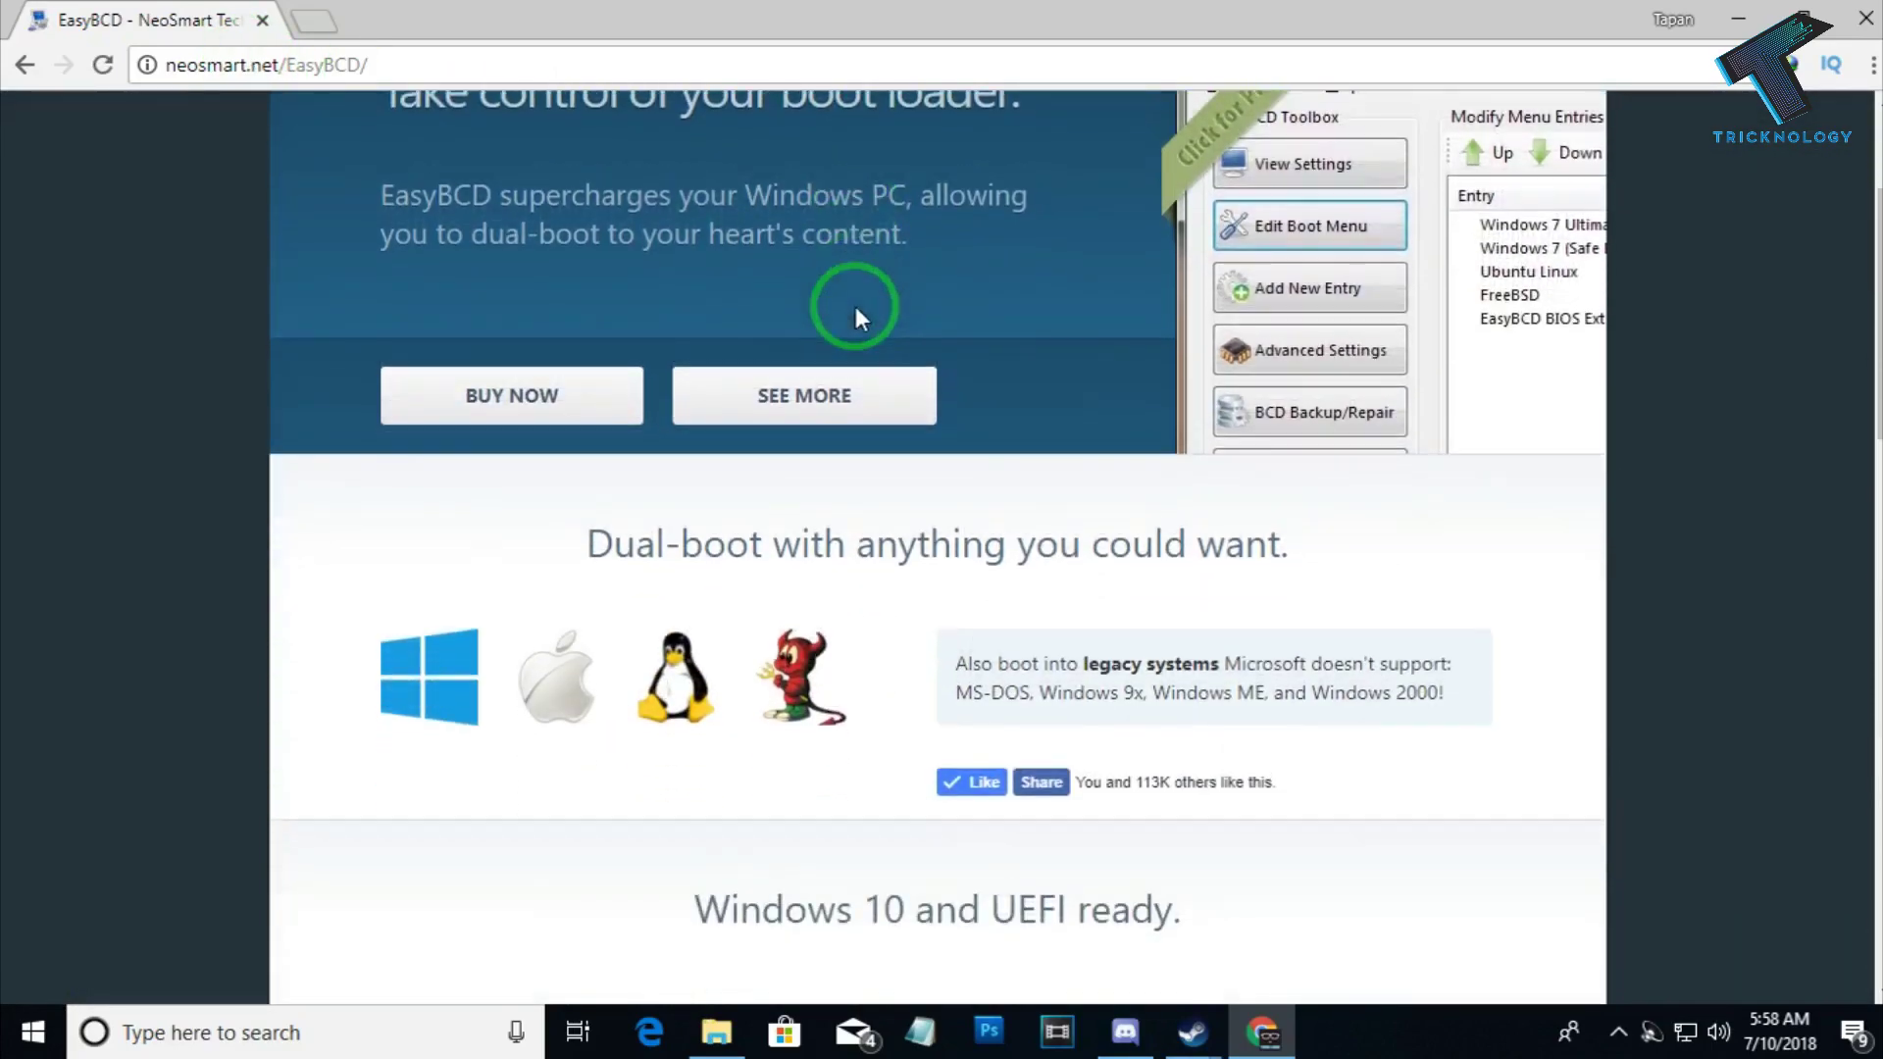
scroll(855, 306, "down", 10)
scroll(855, 305, "down", 6)
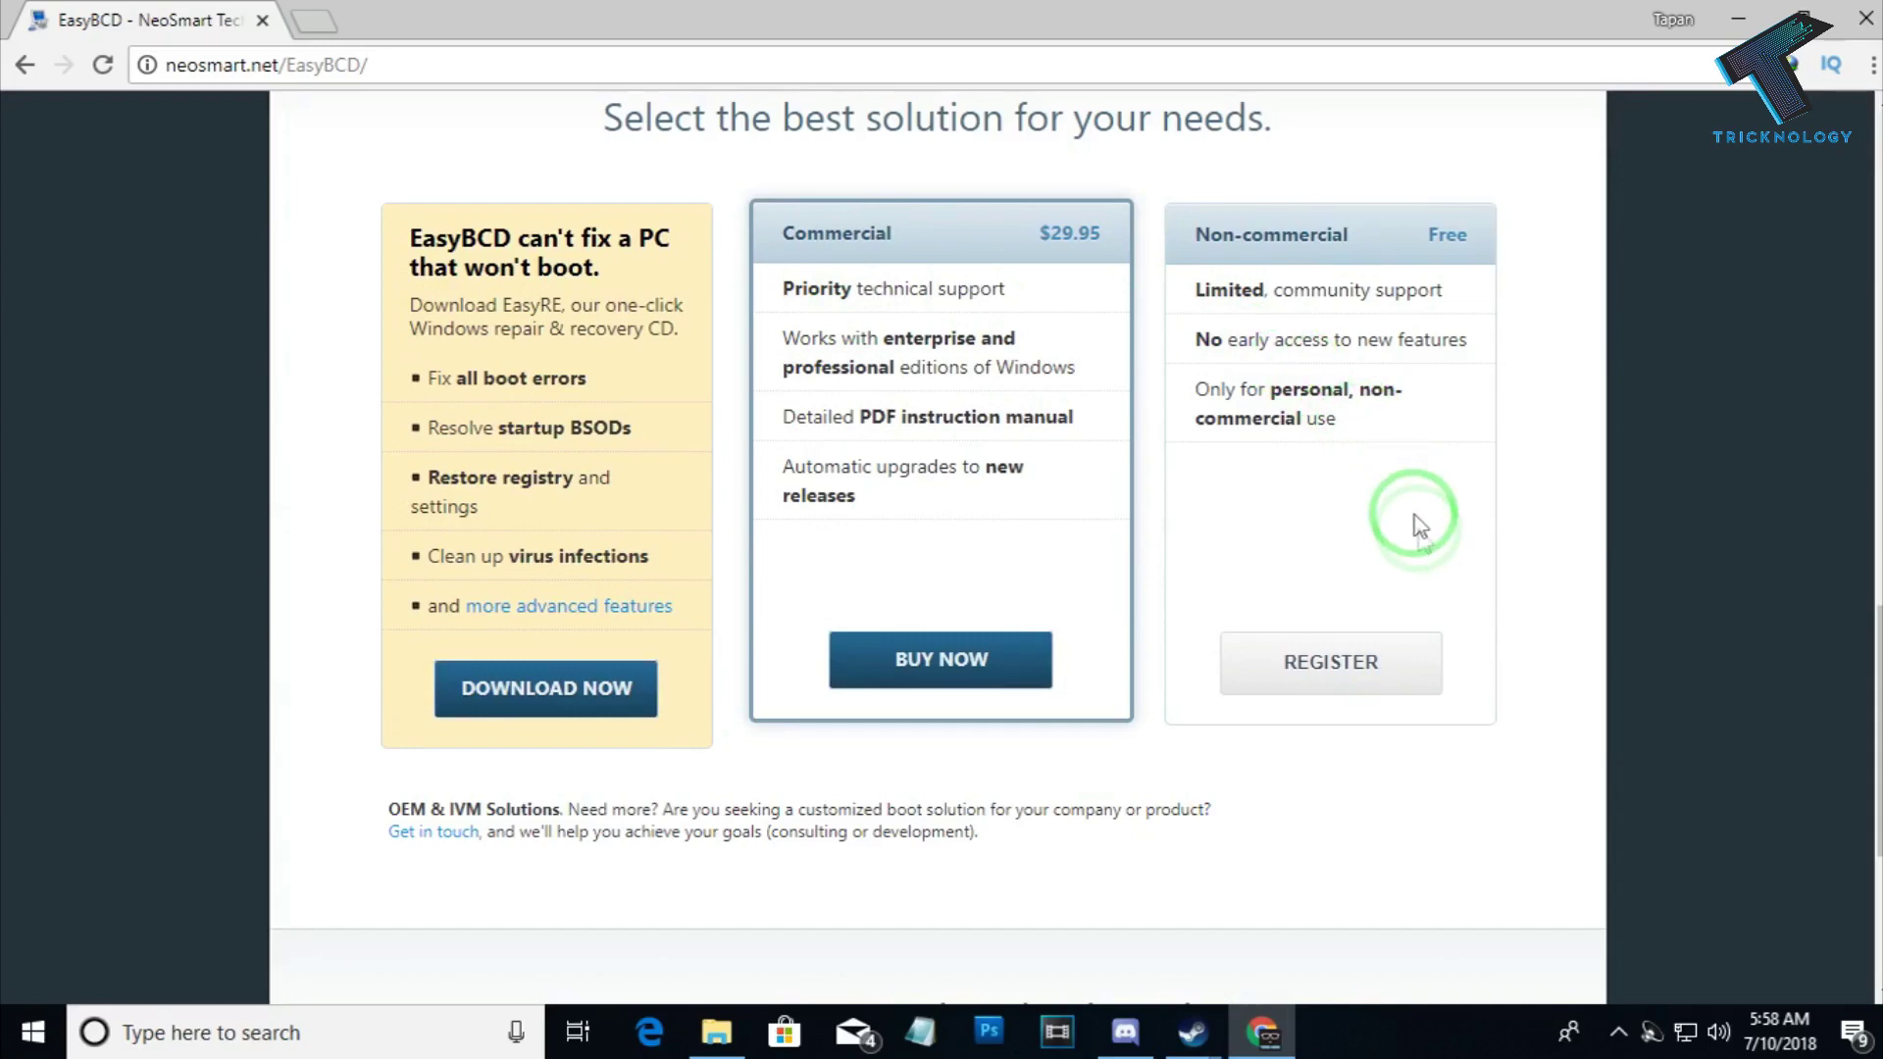
left_click(1364, 651)
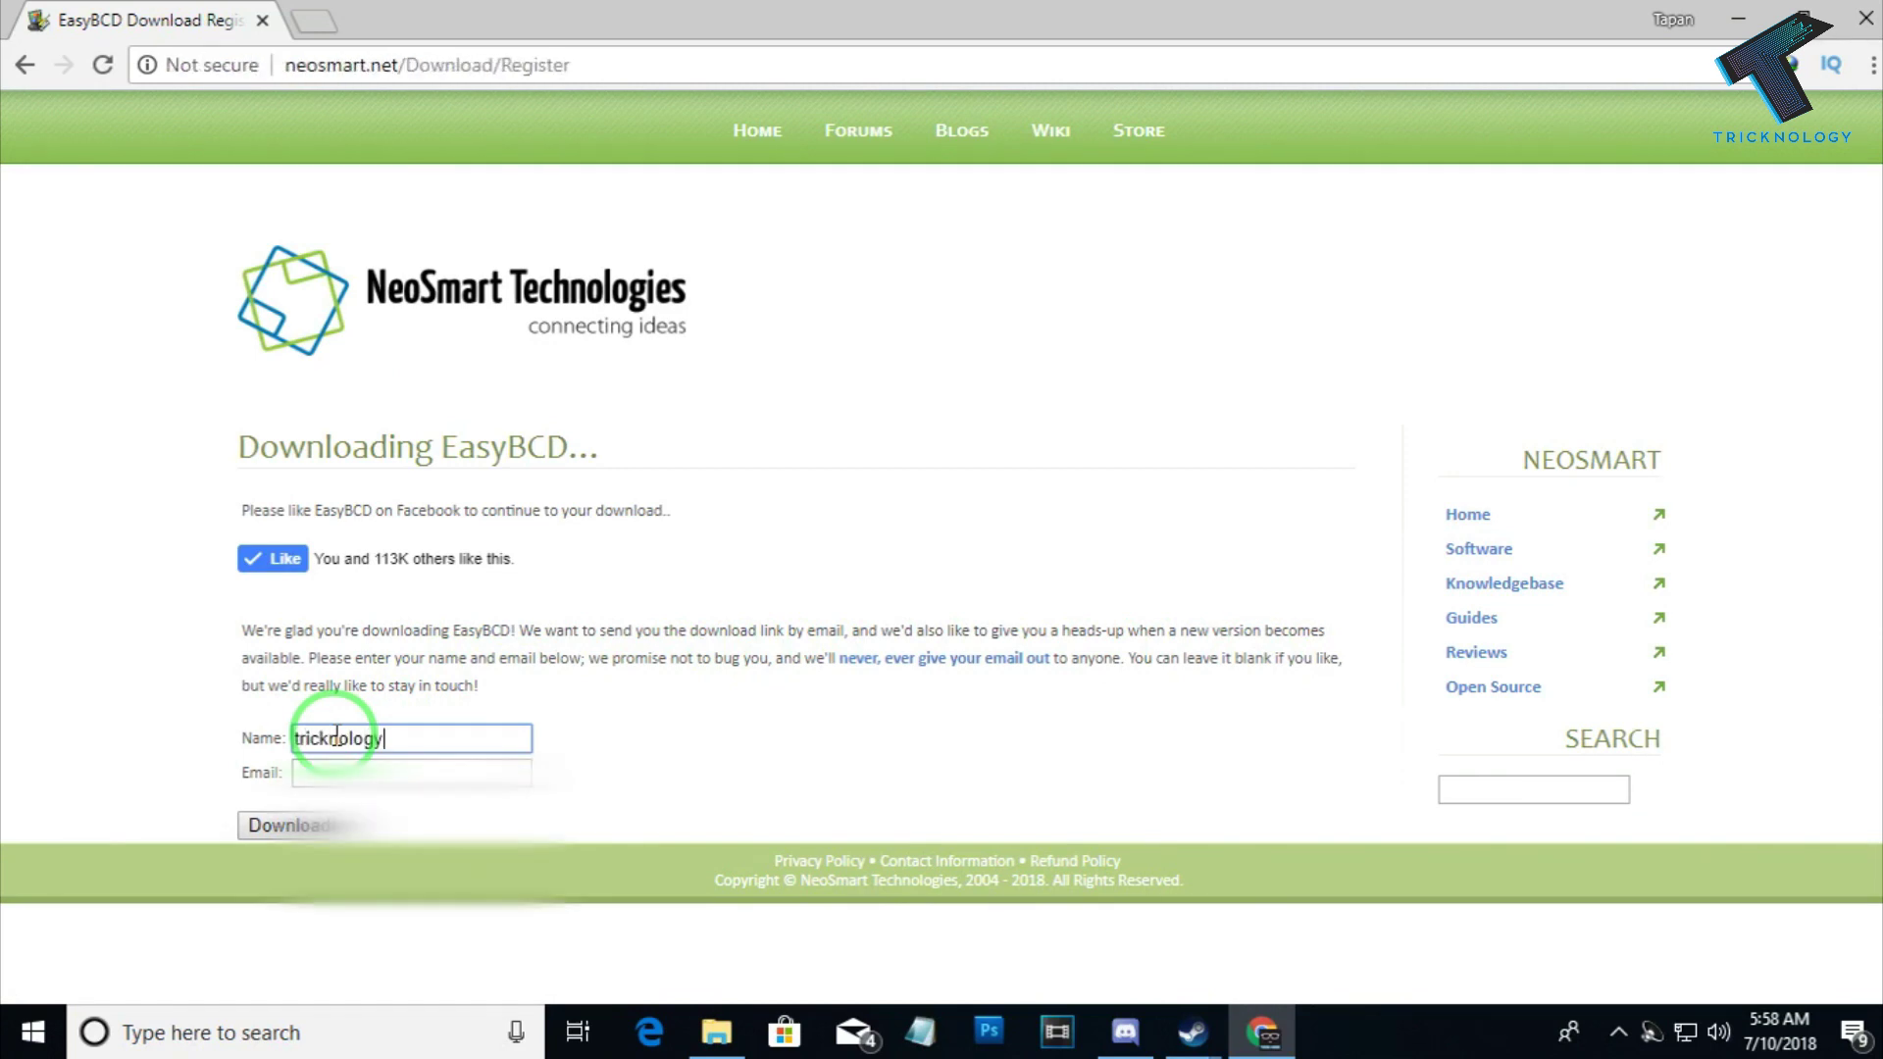
Enter a name, fill the e-mail from a saved suggestion, and download the EasyBCD installer.
type("tapan")
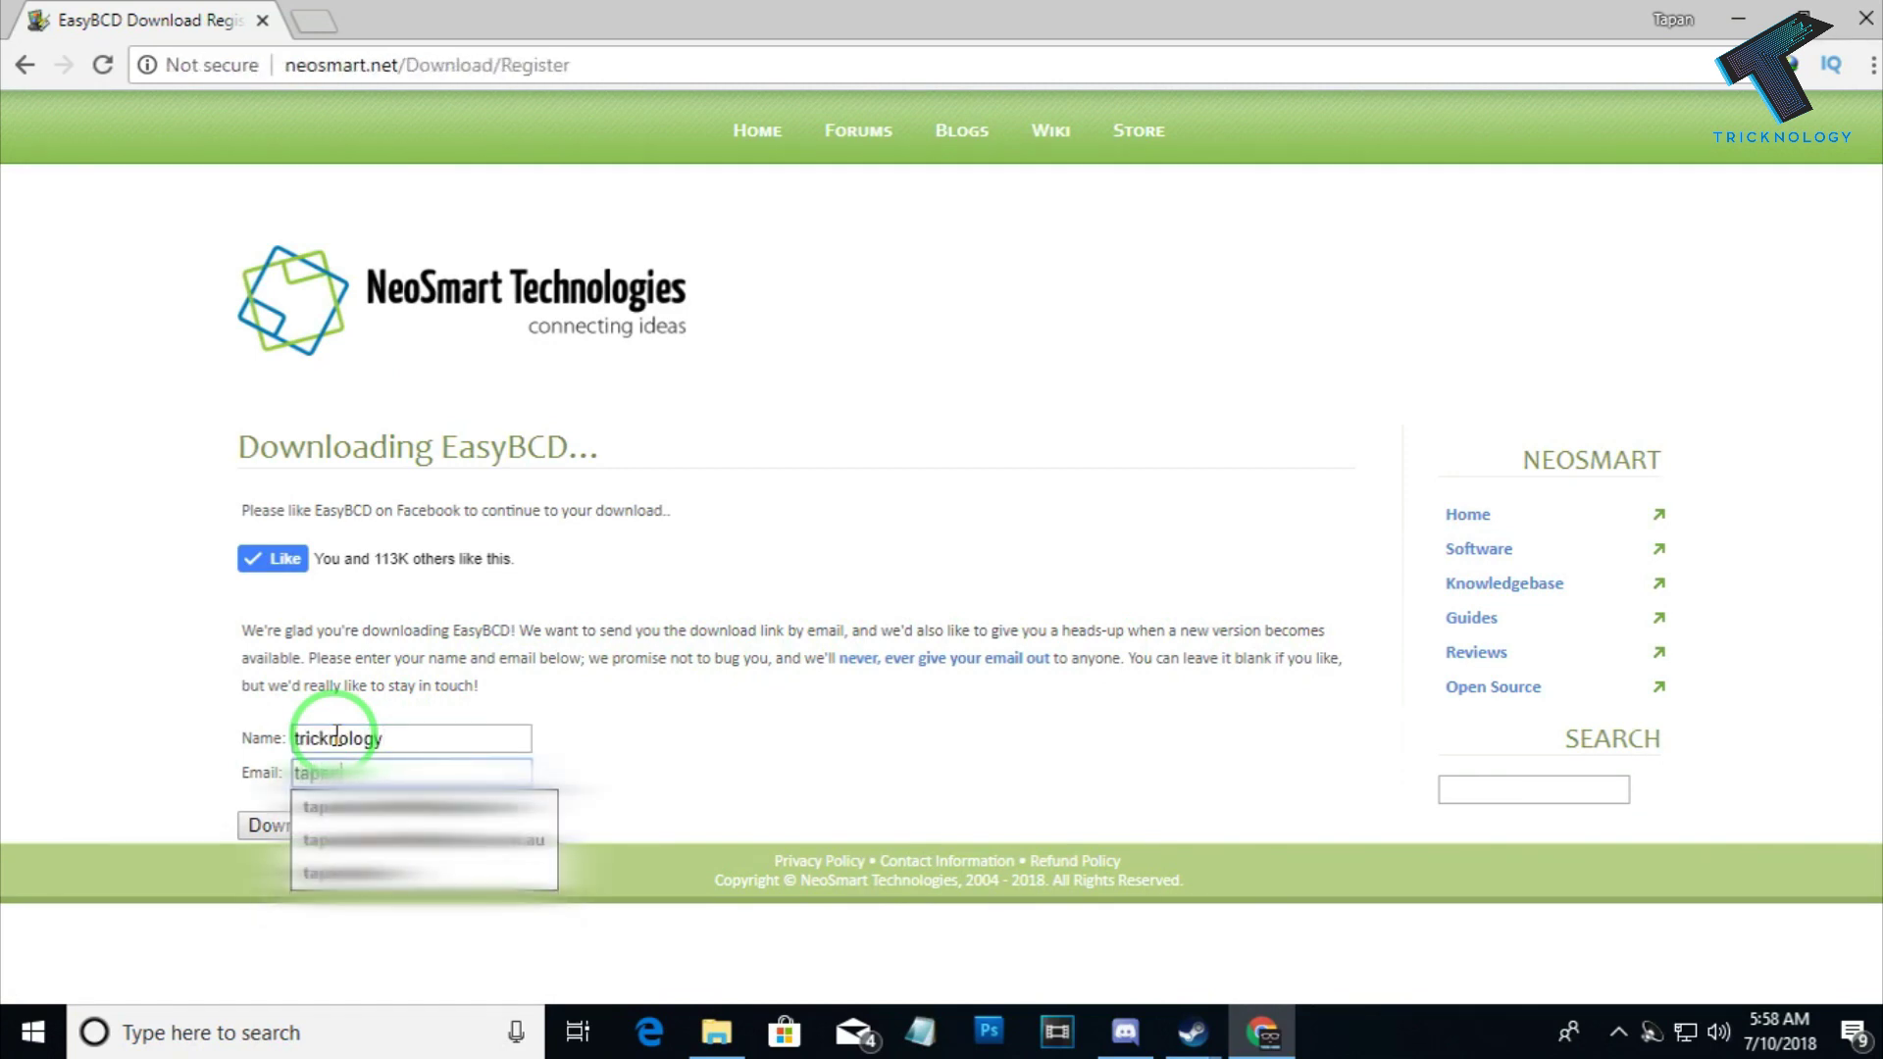
key("Down")
key("Down")
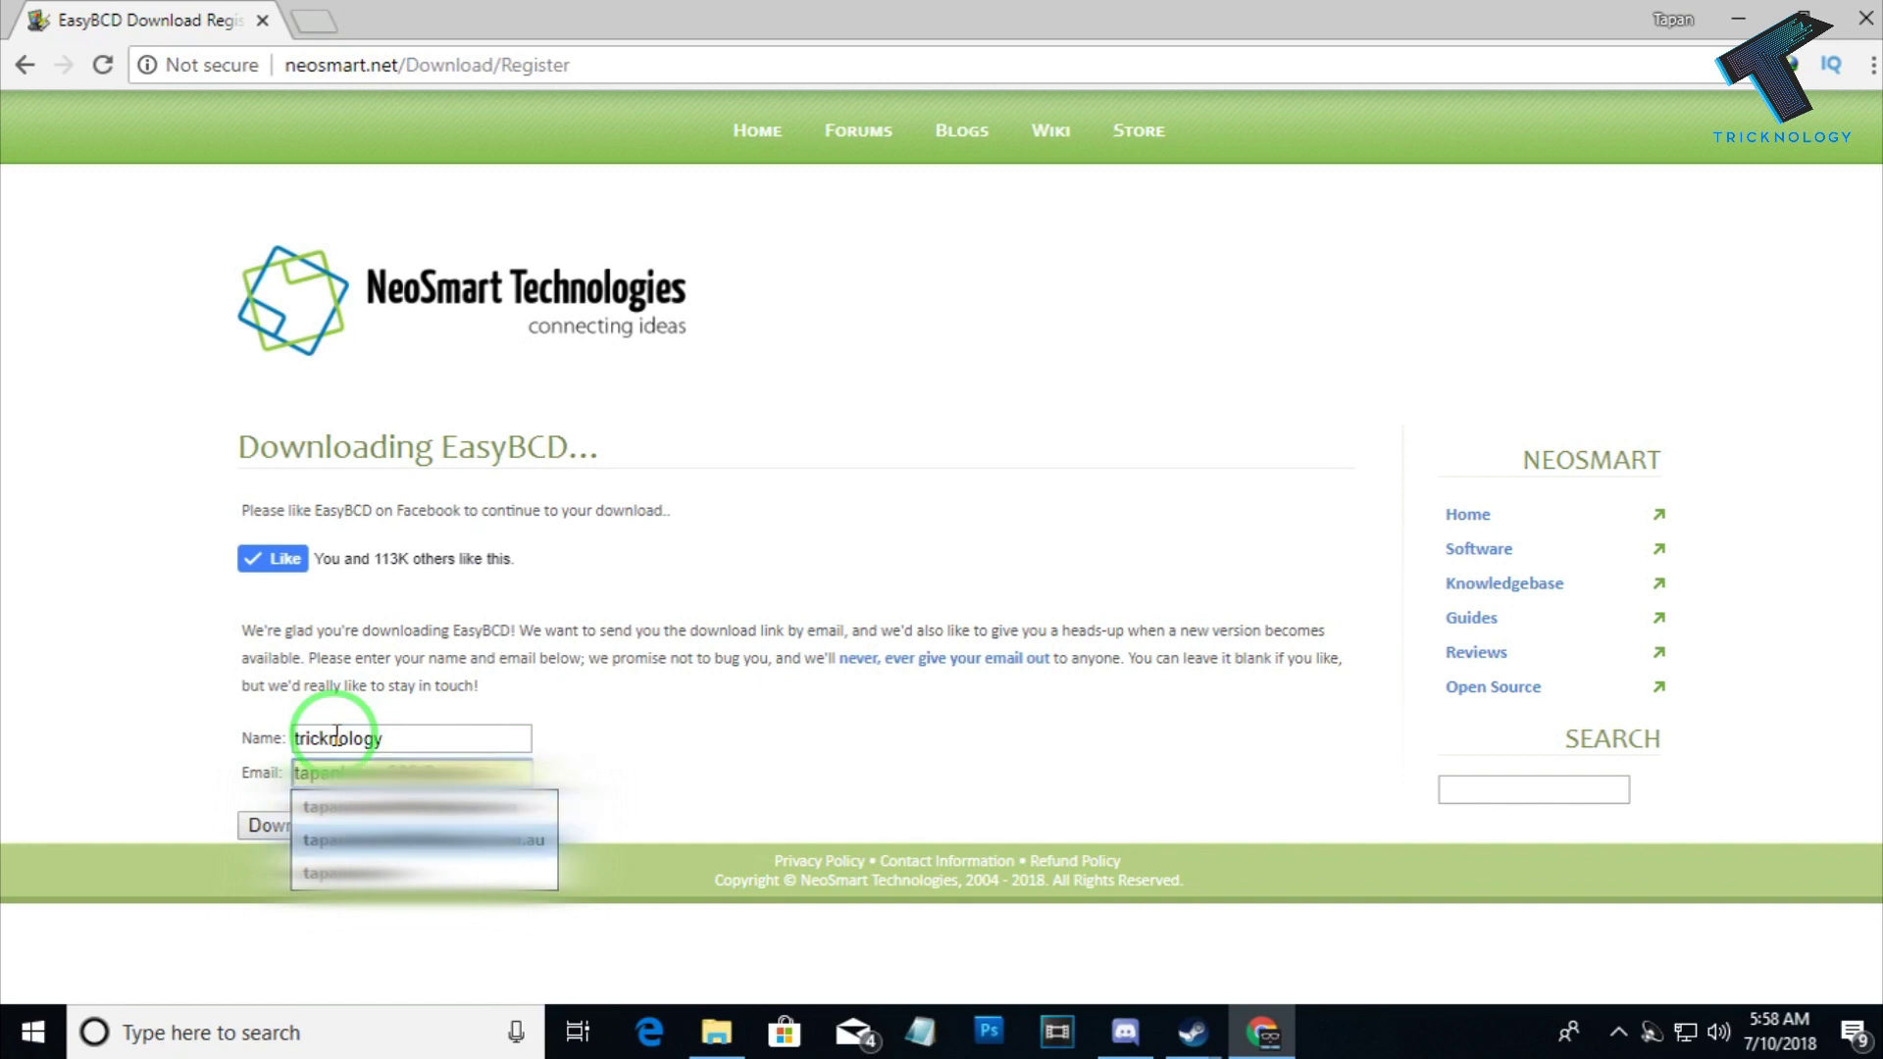
left_click(500, 839)
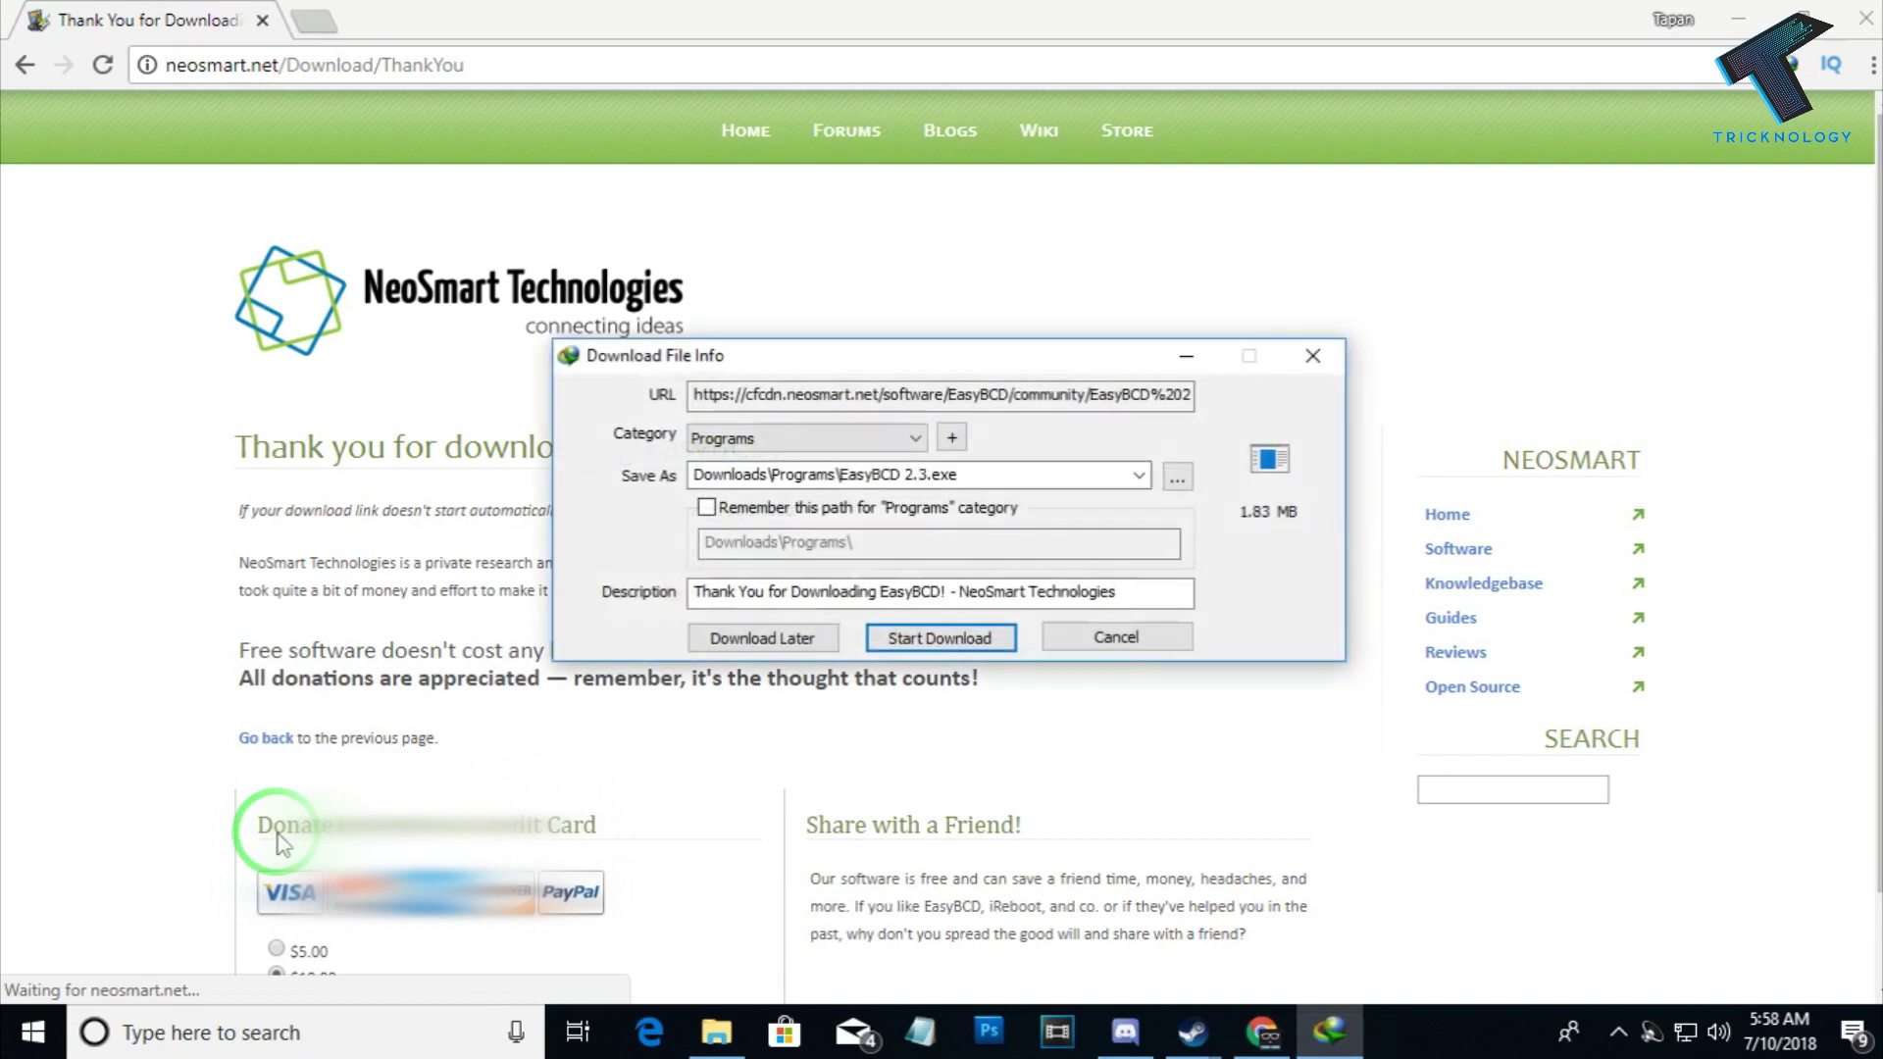
left_click(938, 639)
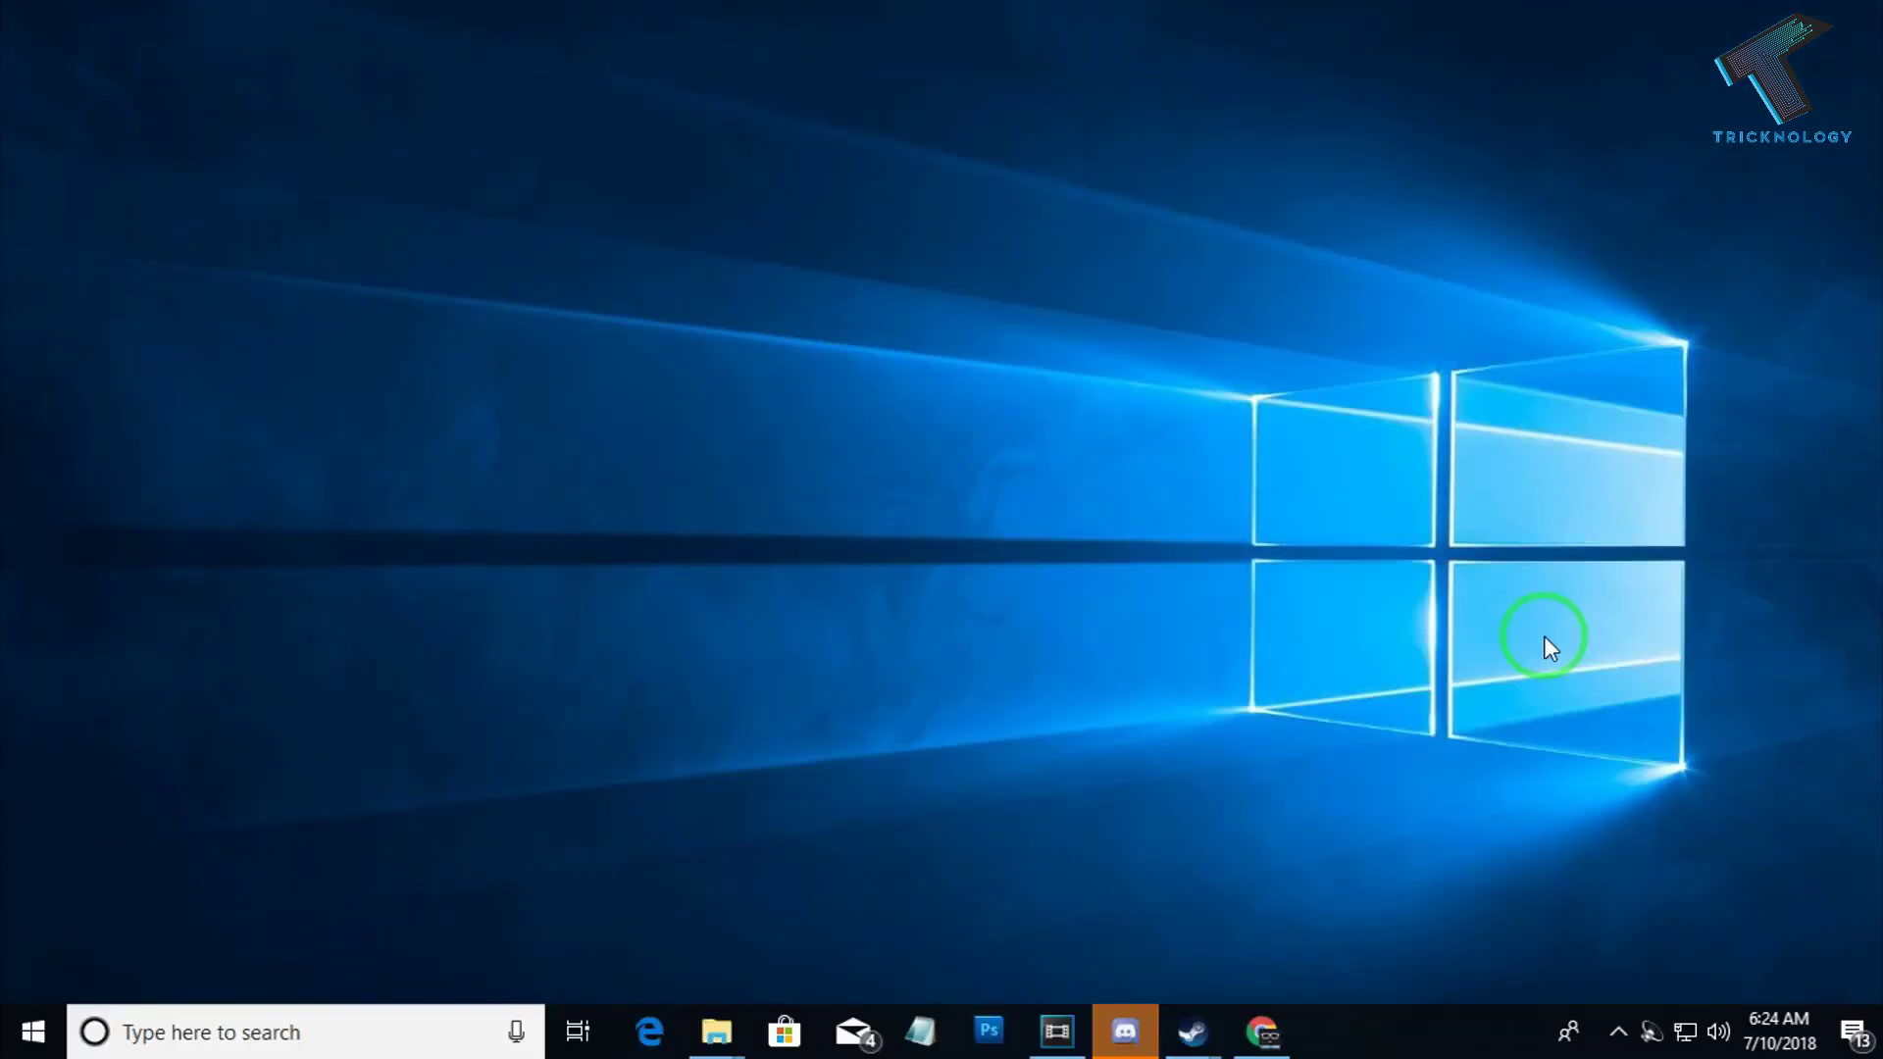
Find This PC via Start search and launch Computer Management from its Manage option.
left_click(36, 1031)
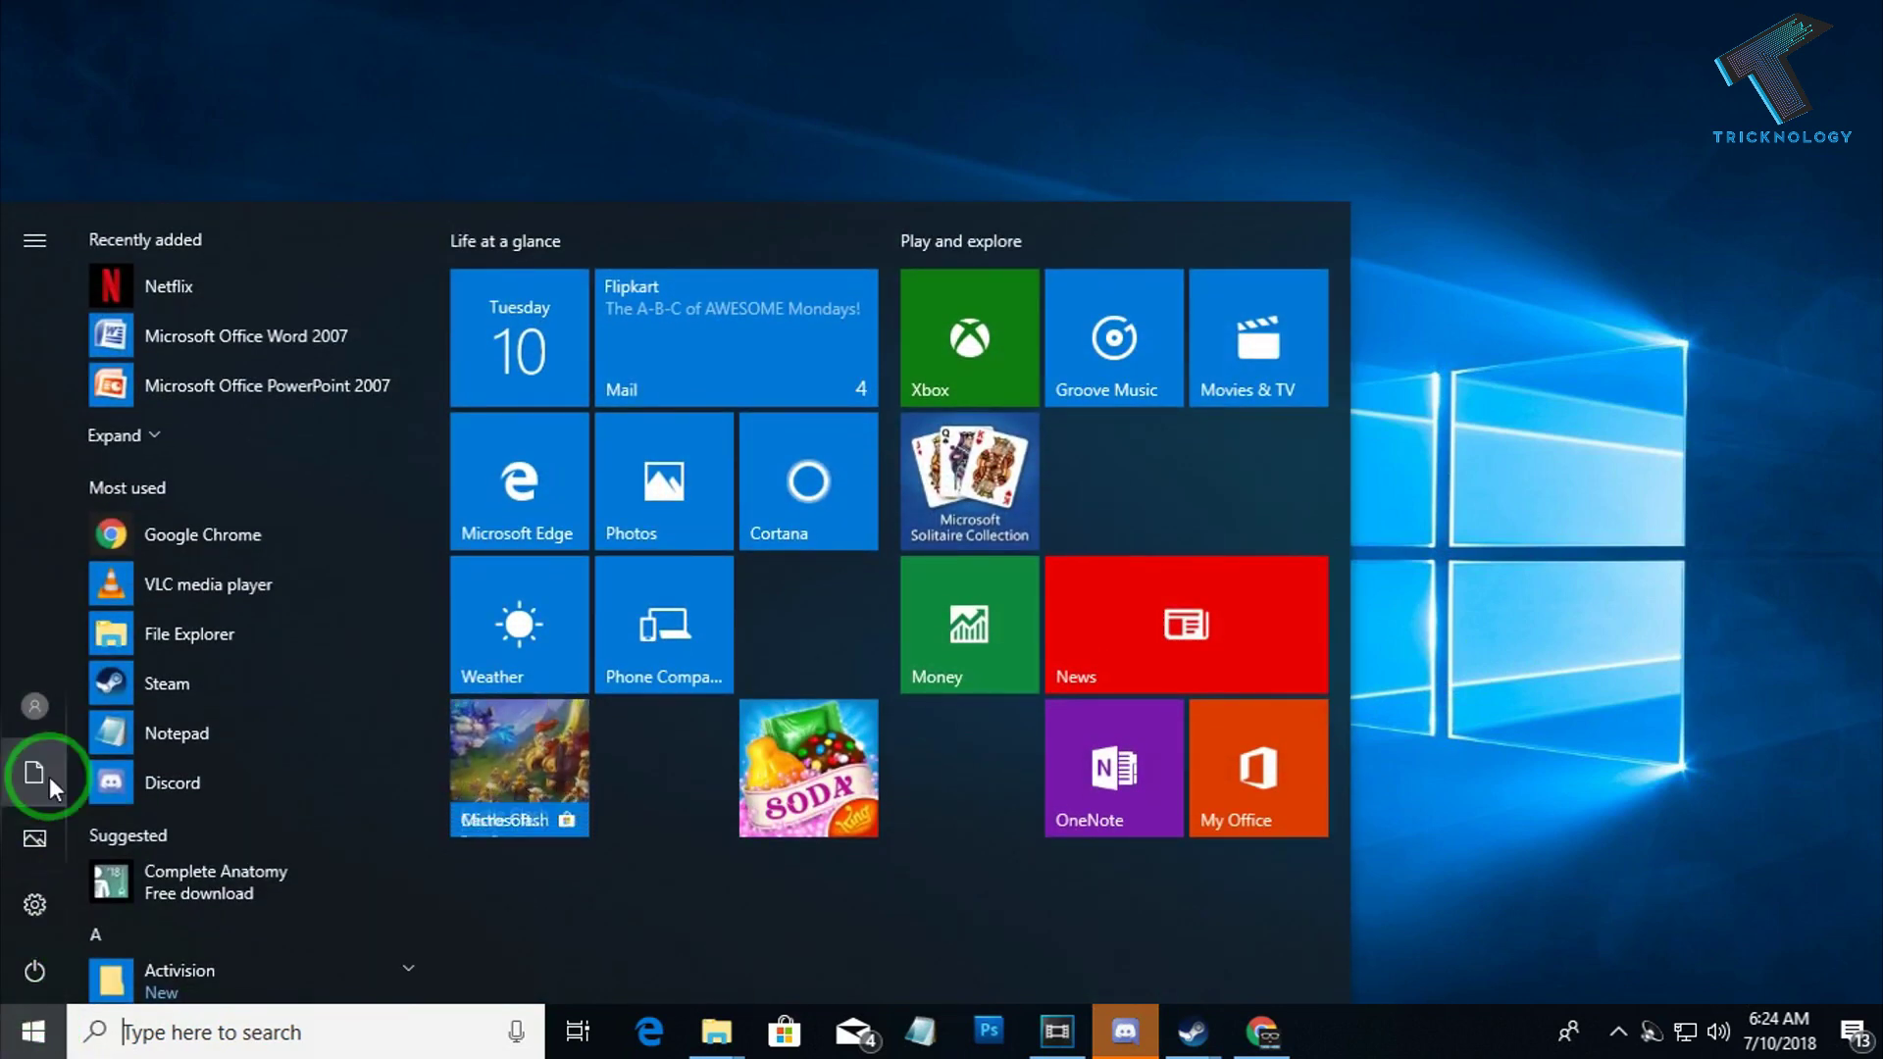
type("This pc")
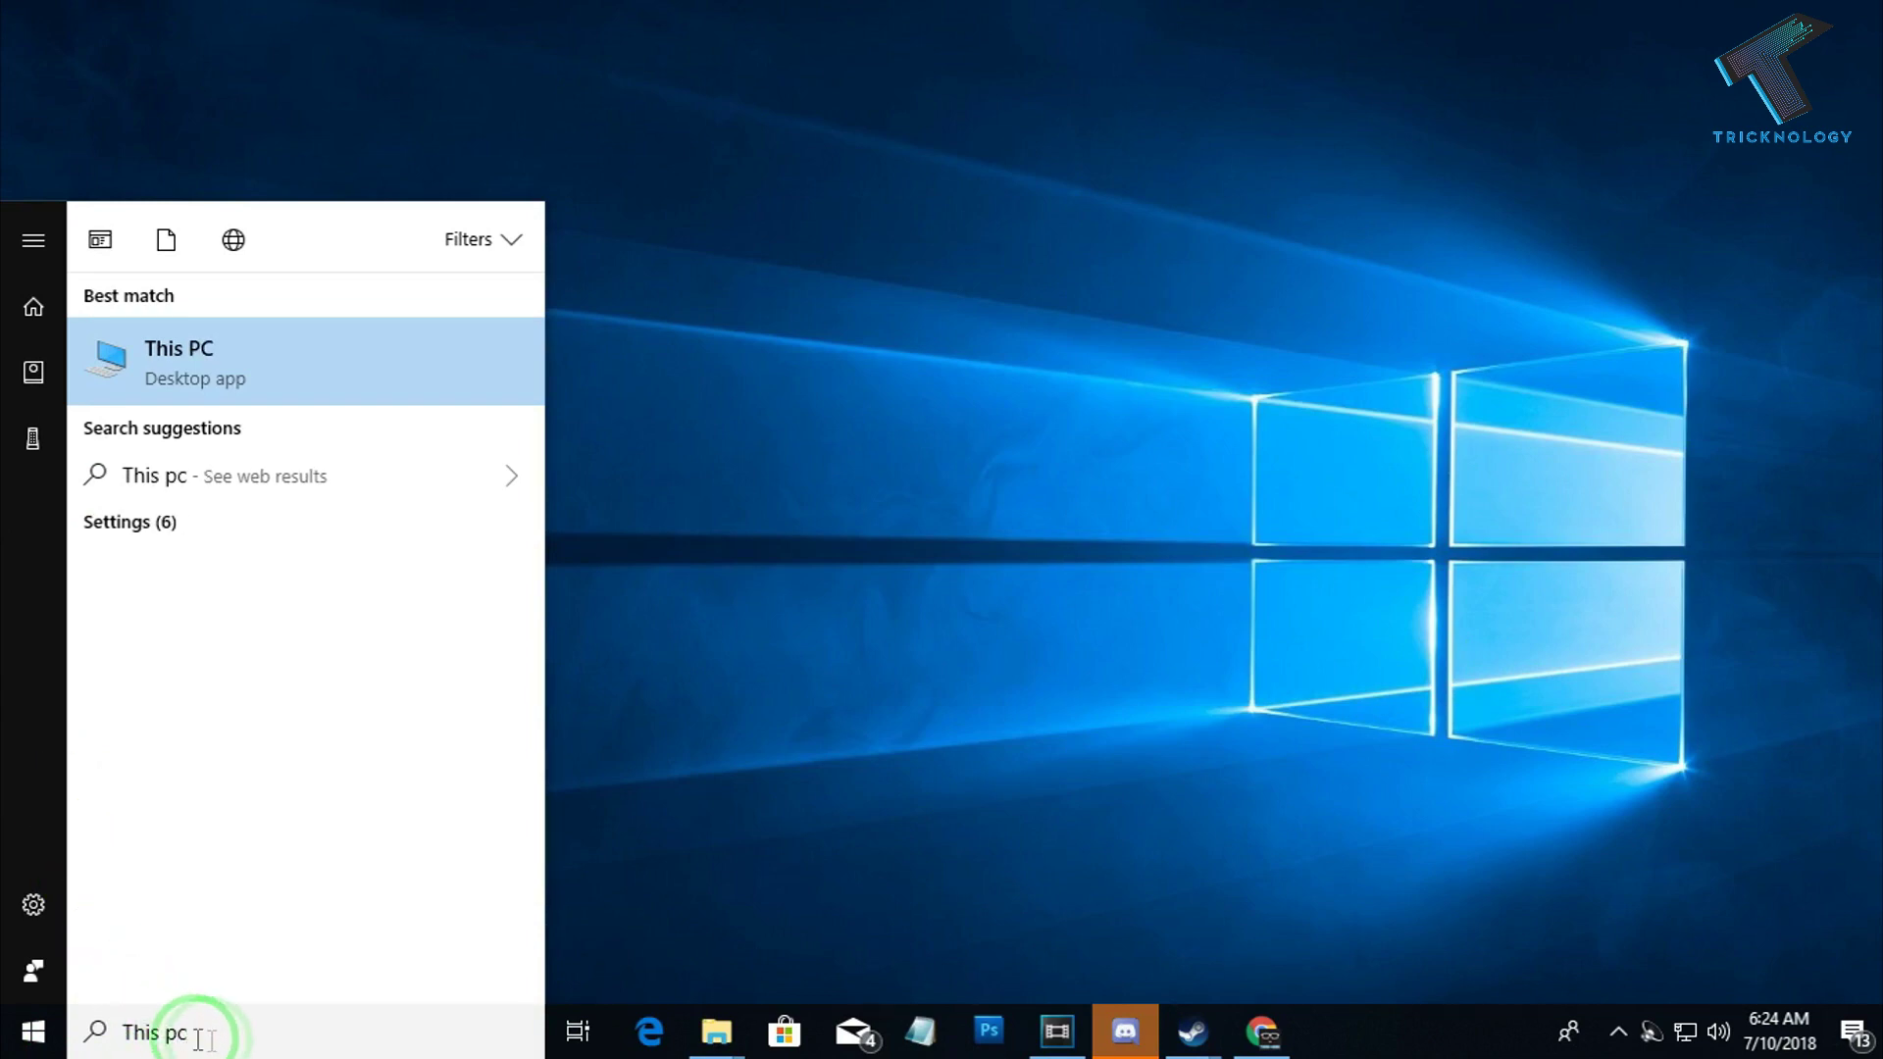
left_click(147, 358)
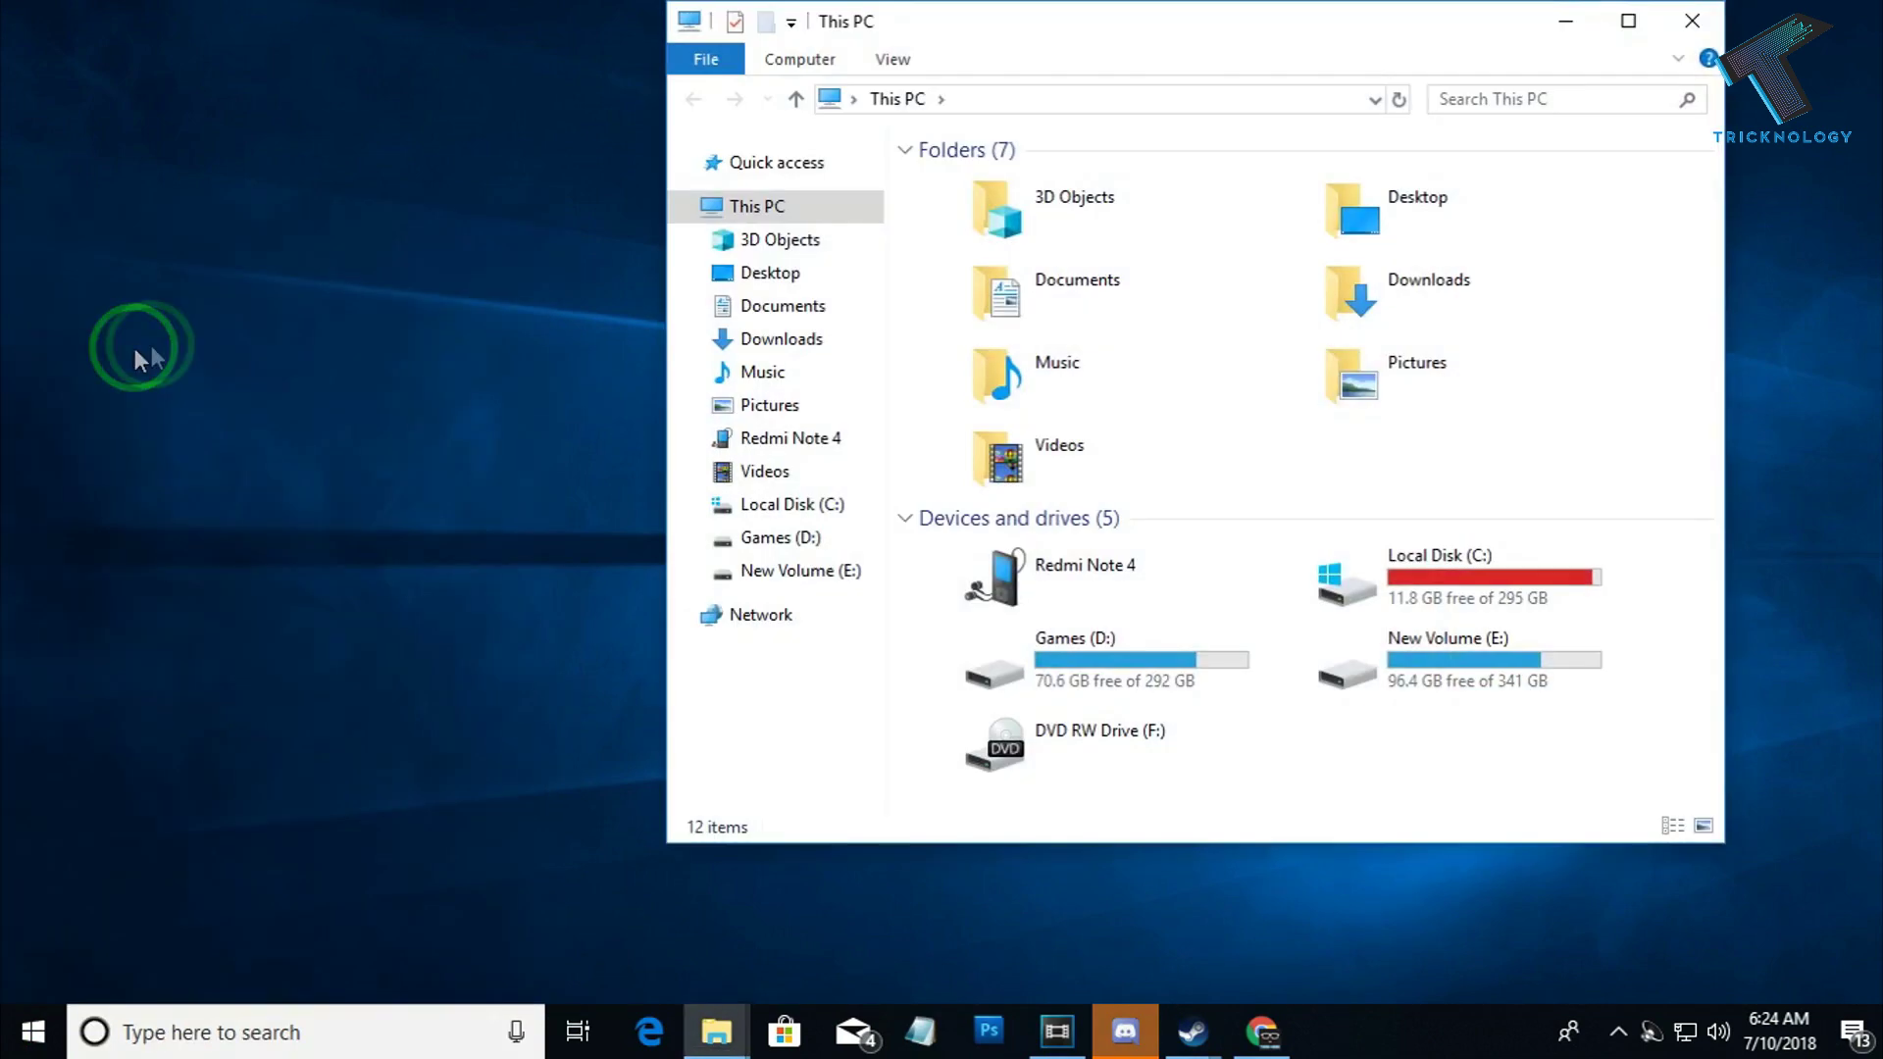
right_click(776, 207)
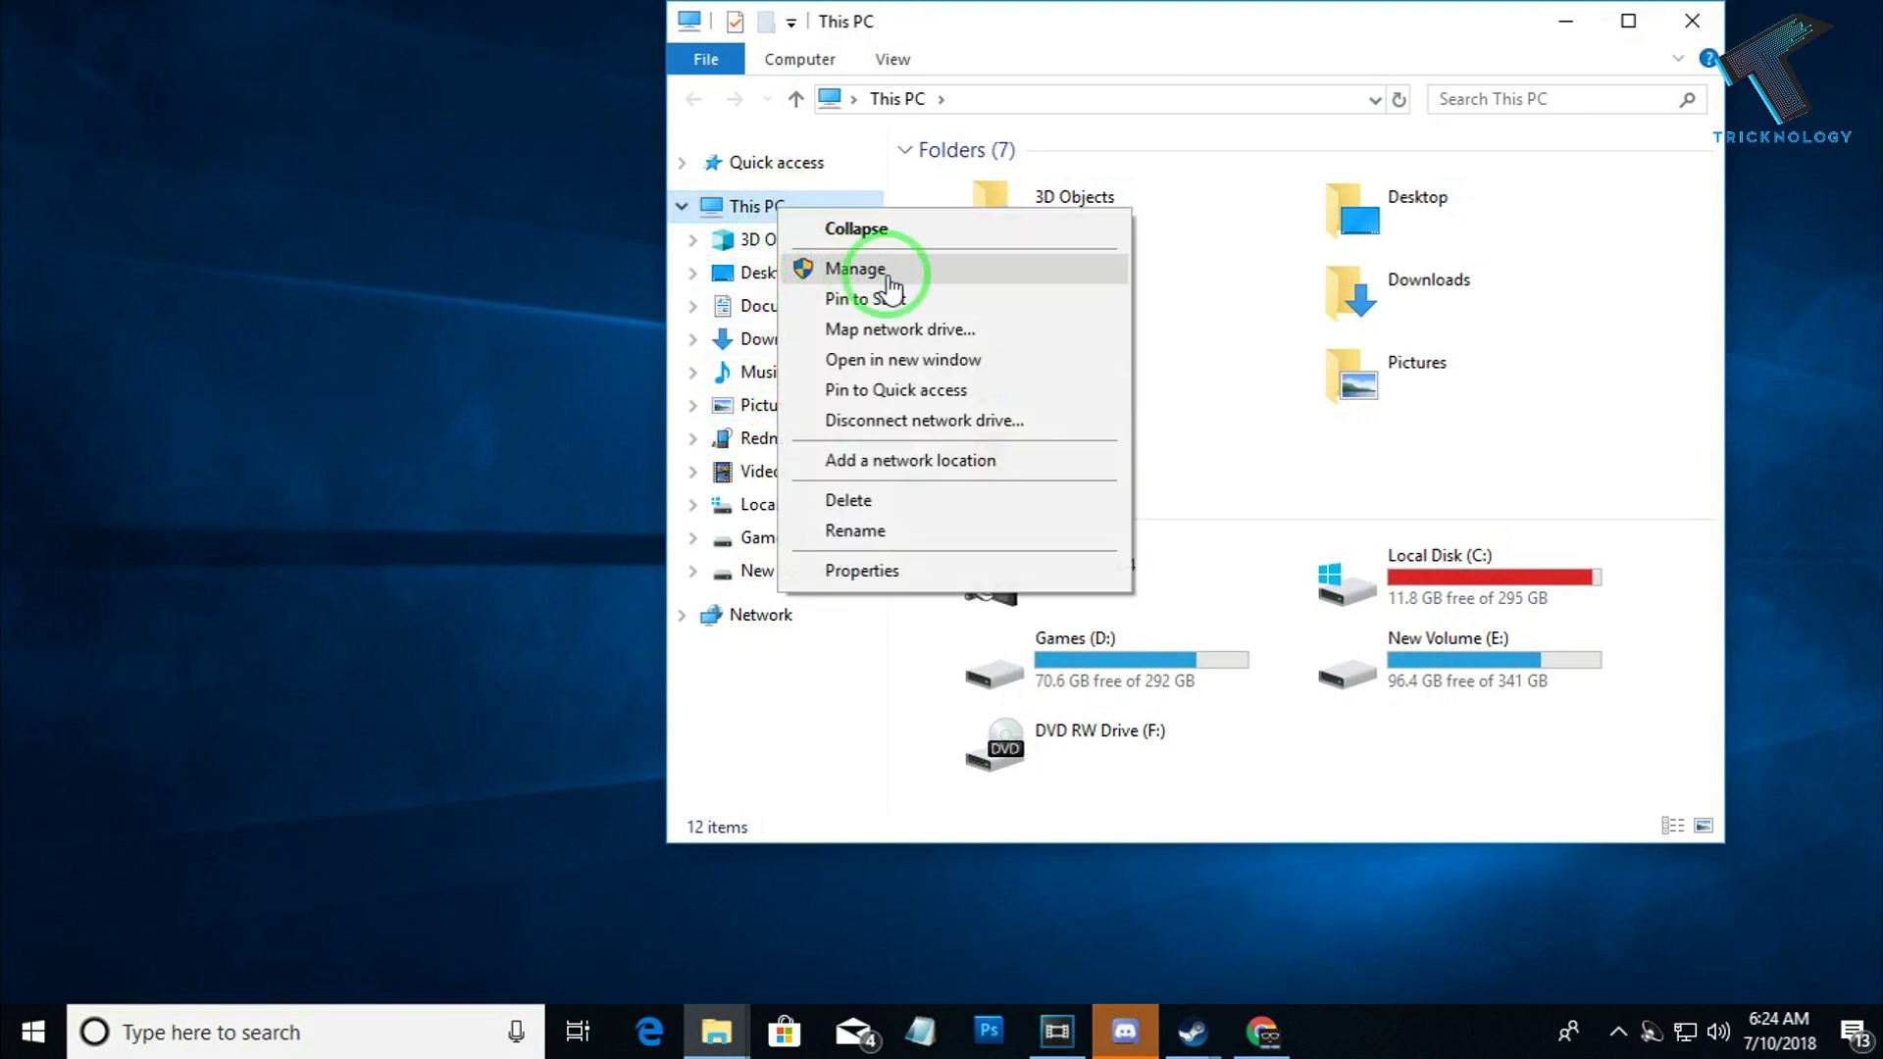
left_click(943, 284)
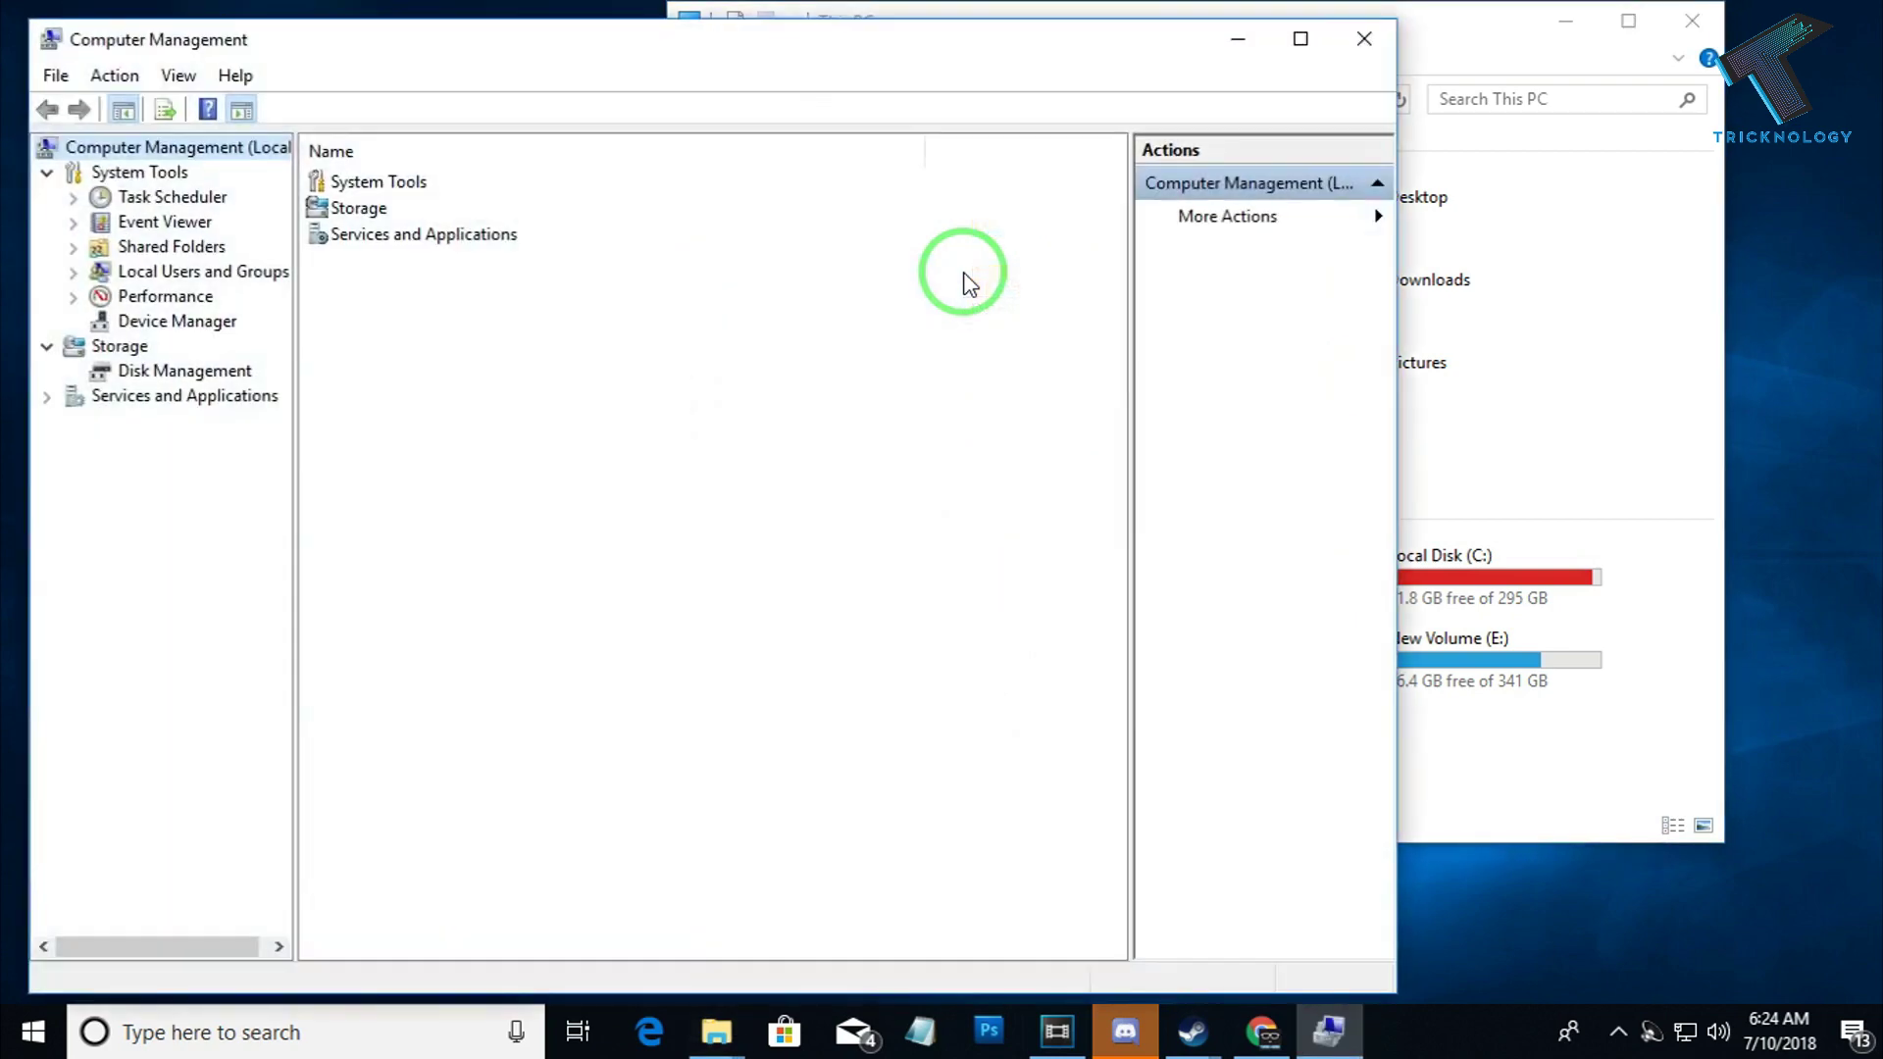
Open Disk Management and widen the volume list to show the capacity columns.
mouse_move(1510, 44)
left_mouse_down()
mouse_move(1547, 42)
mouse_move(1476, 44)
mouse_move(1494, 44)
left_mouse_up()
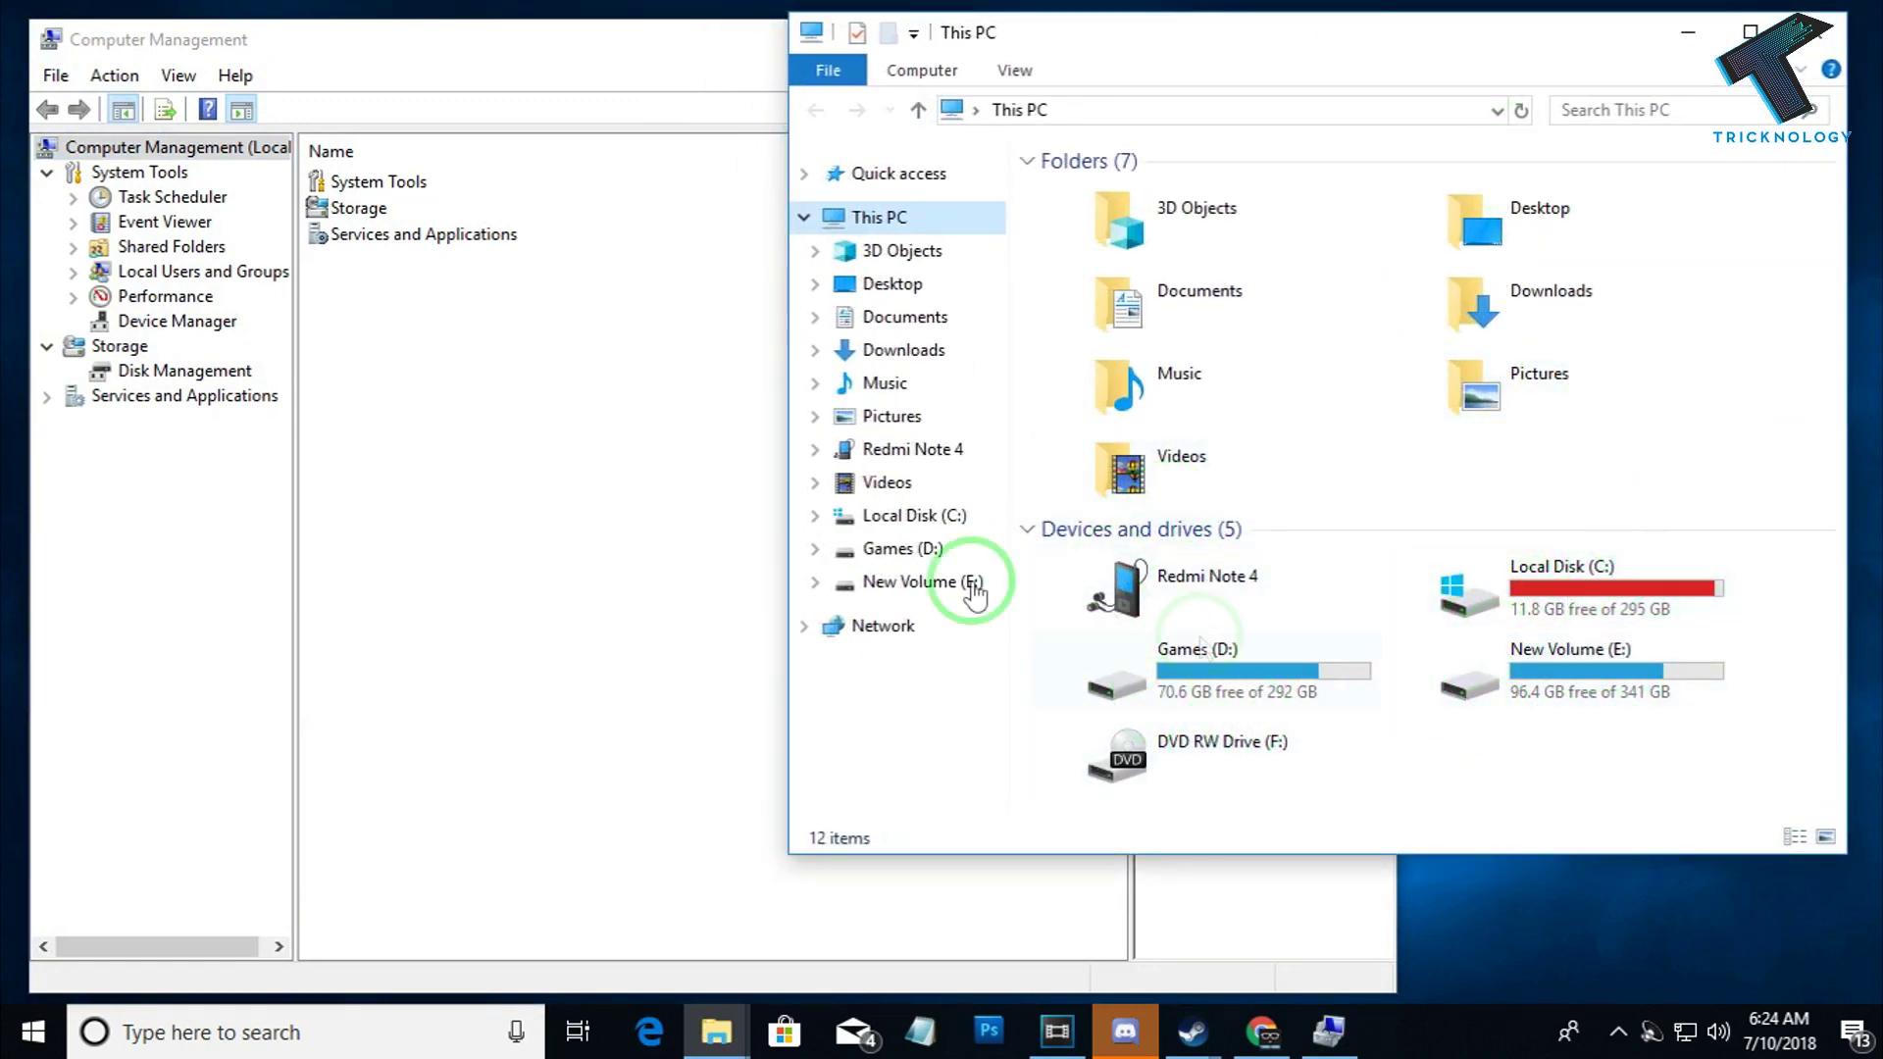
left_click(167, 378)
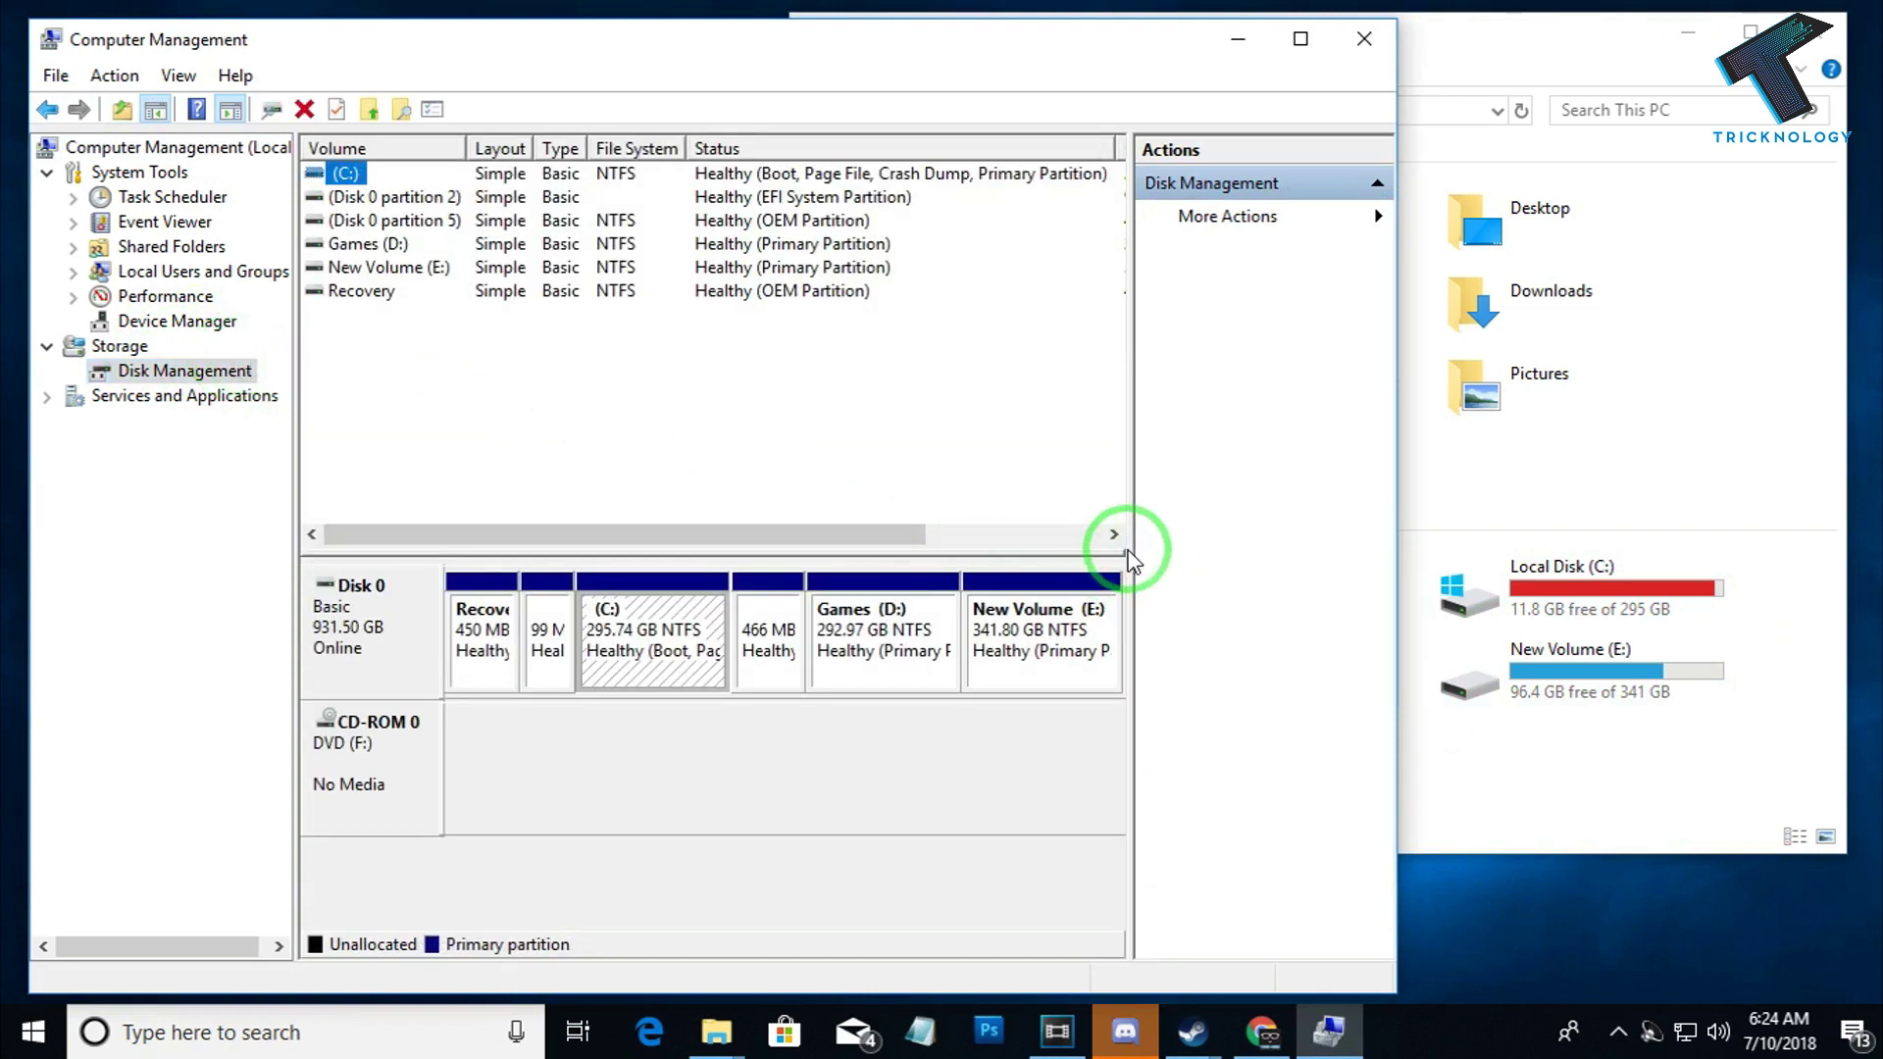
left_click_drag(1128, 538, 1254, 537)
Shrink New Volume (E:) by 20741 MB, leaving 20.26 GB unallocated.
left_click(1106, 637)
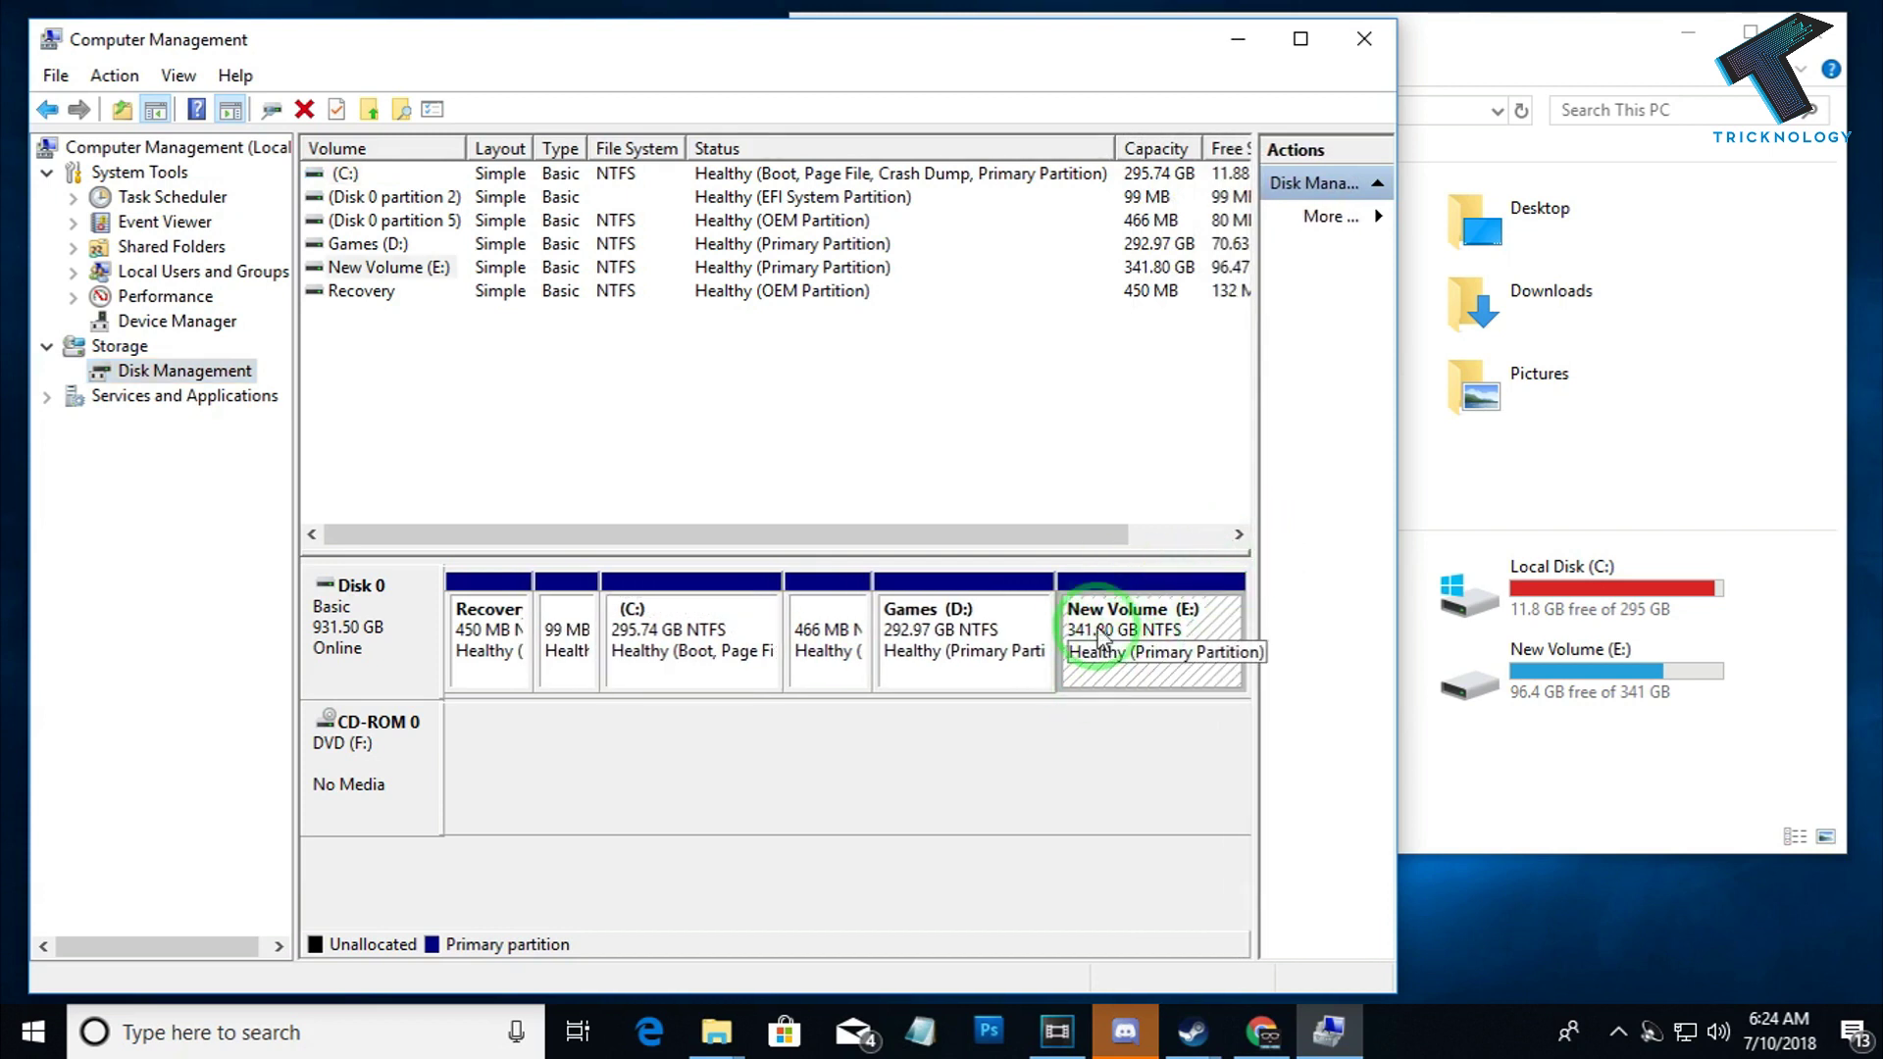
right_click(1114, 639)
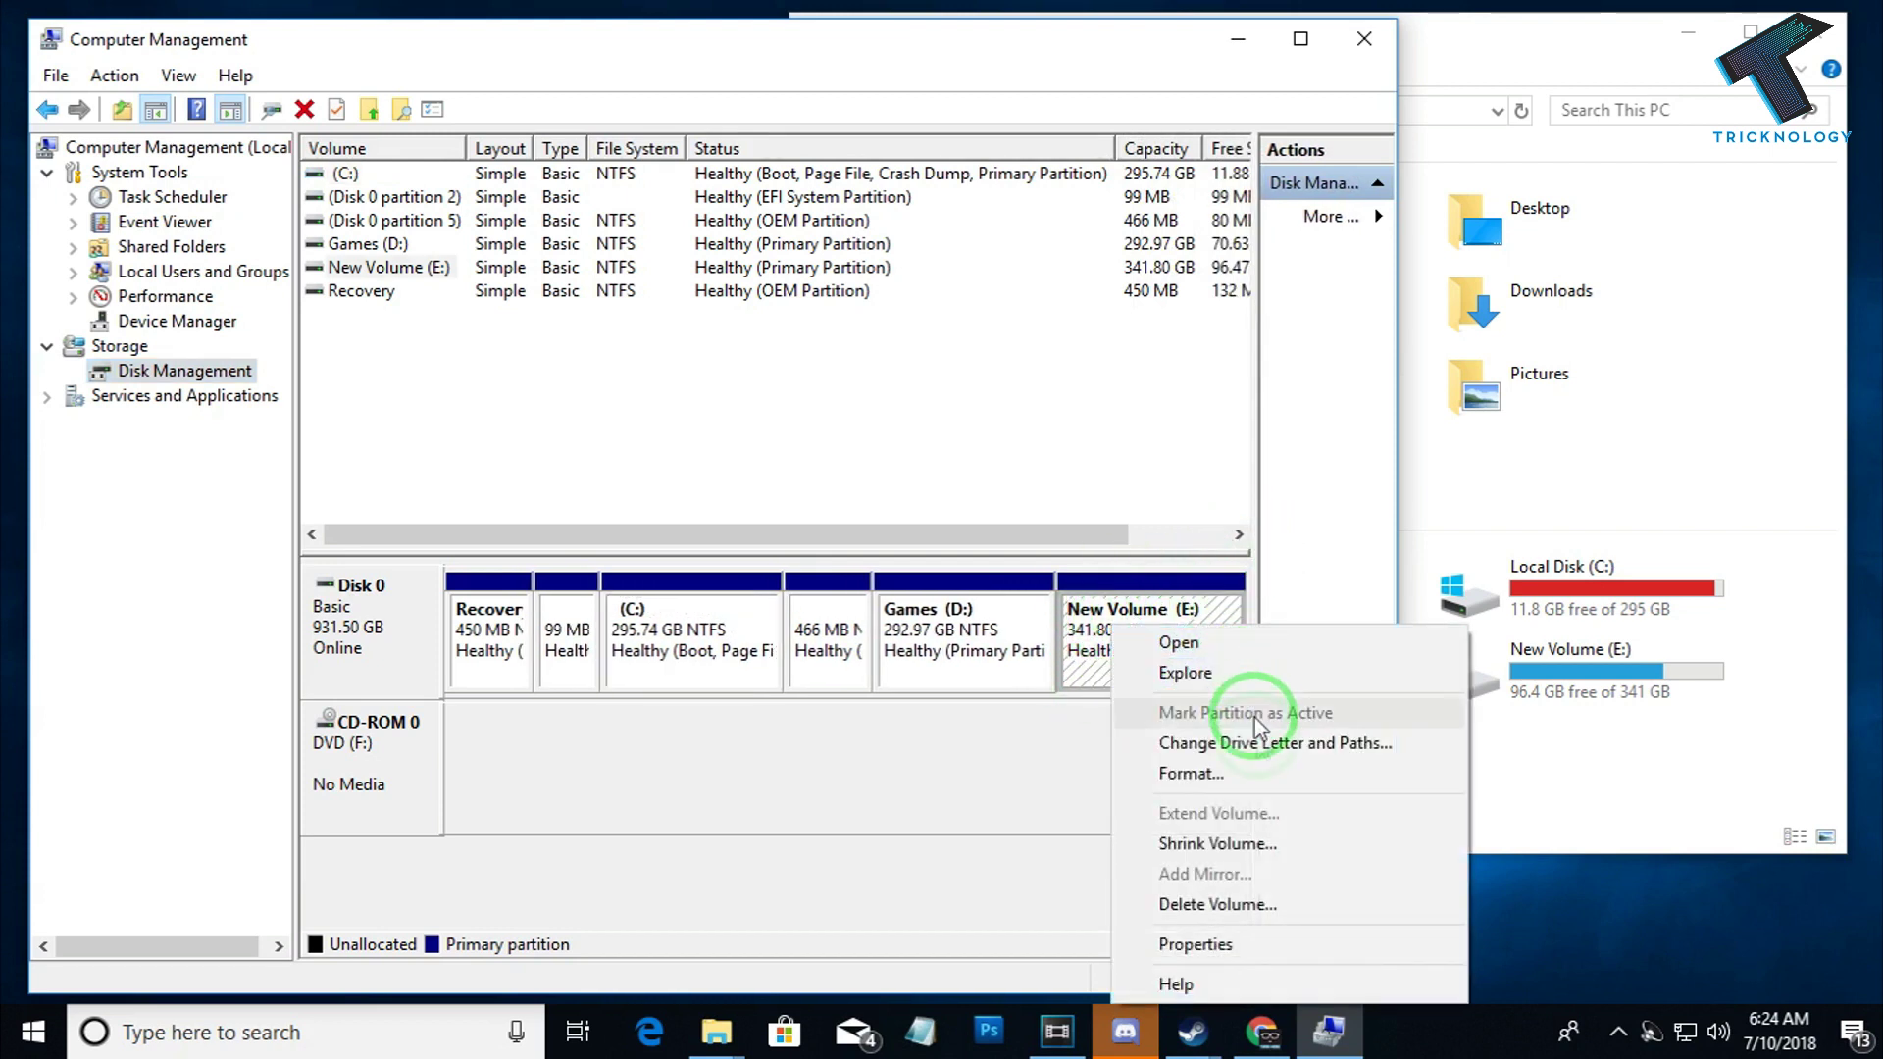
left_click(1216, 843)
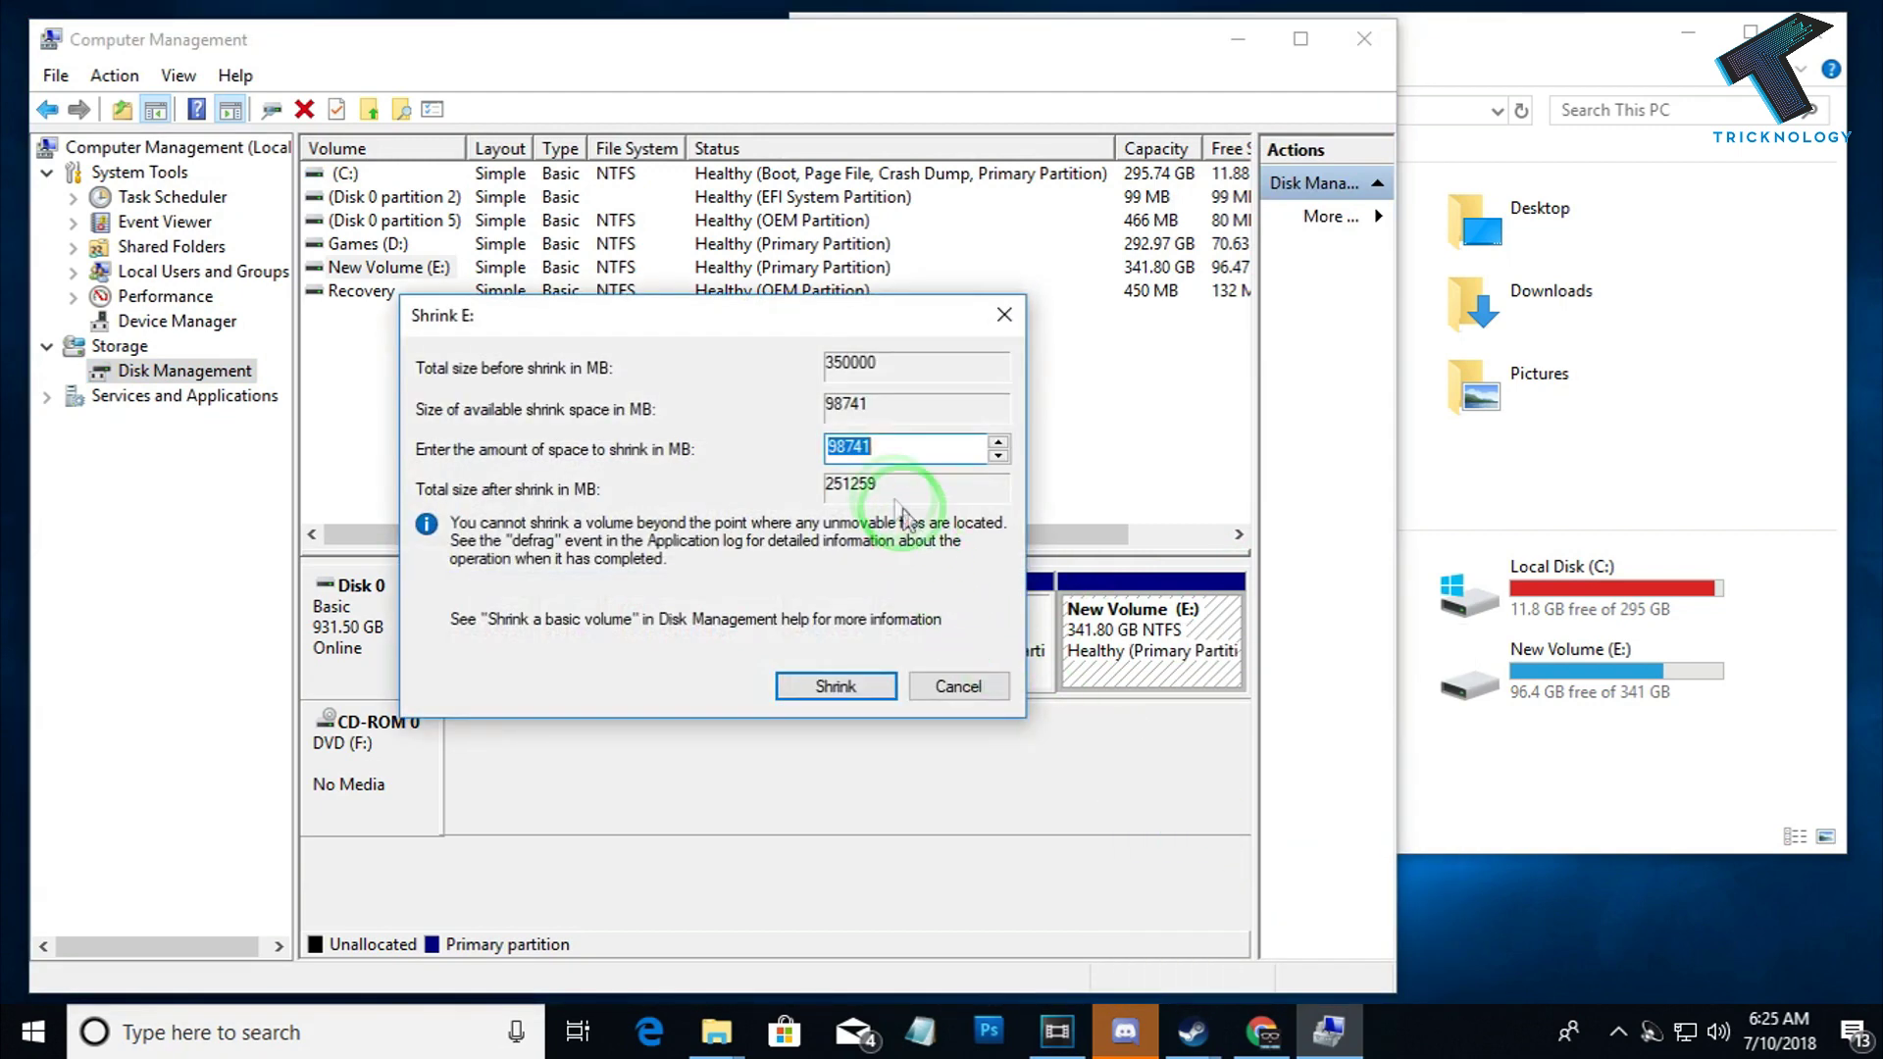
left_click(863, 447)
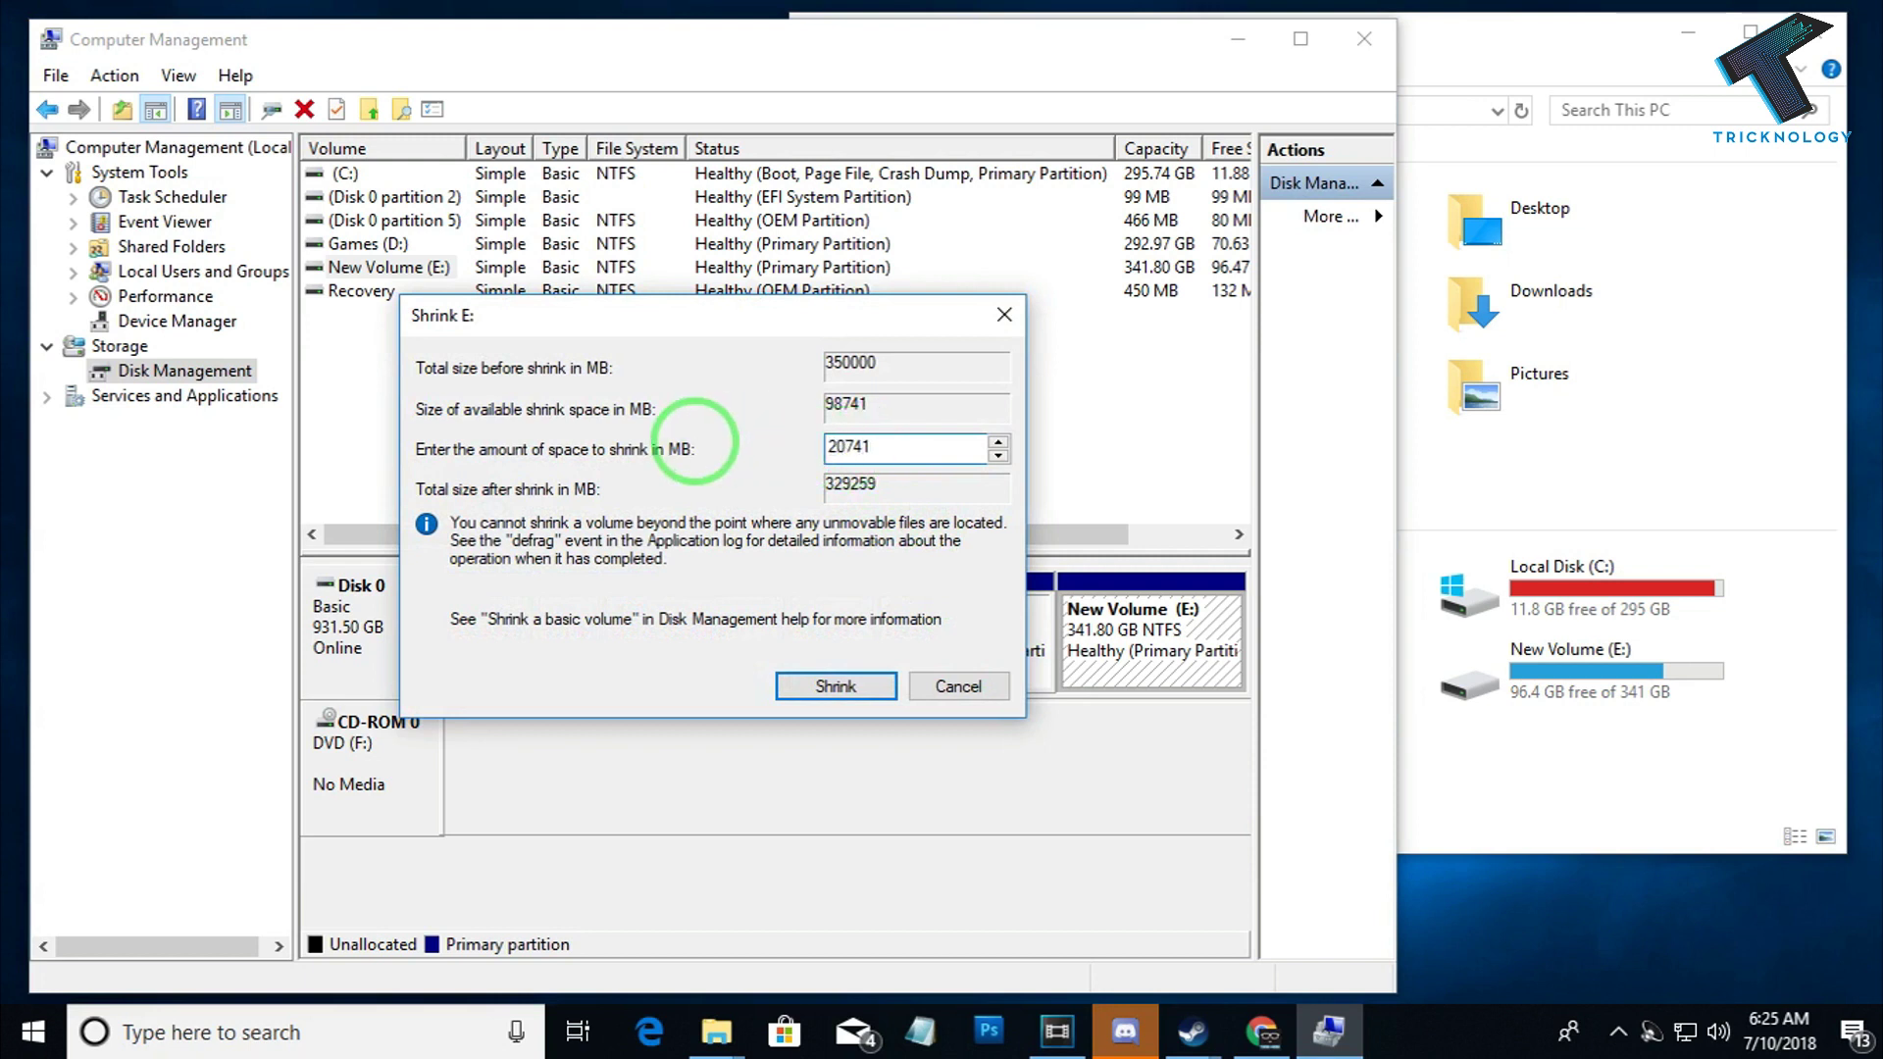
left_click(845, 686)
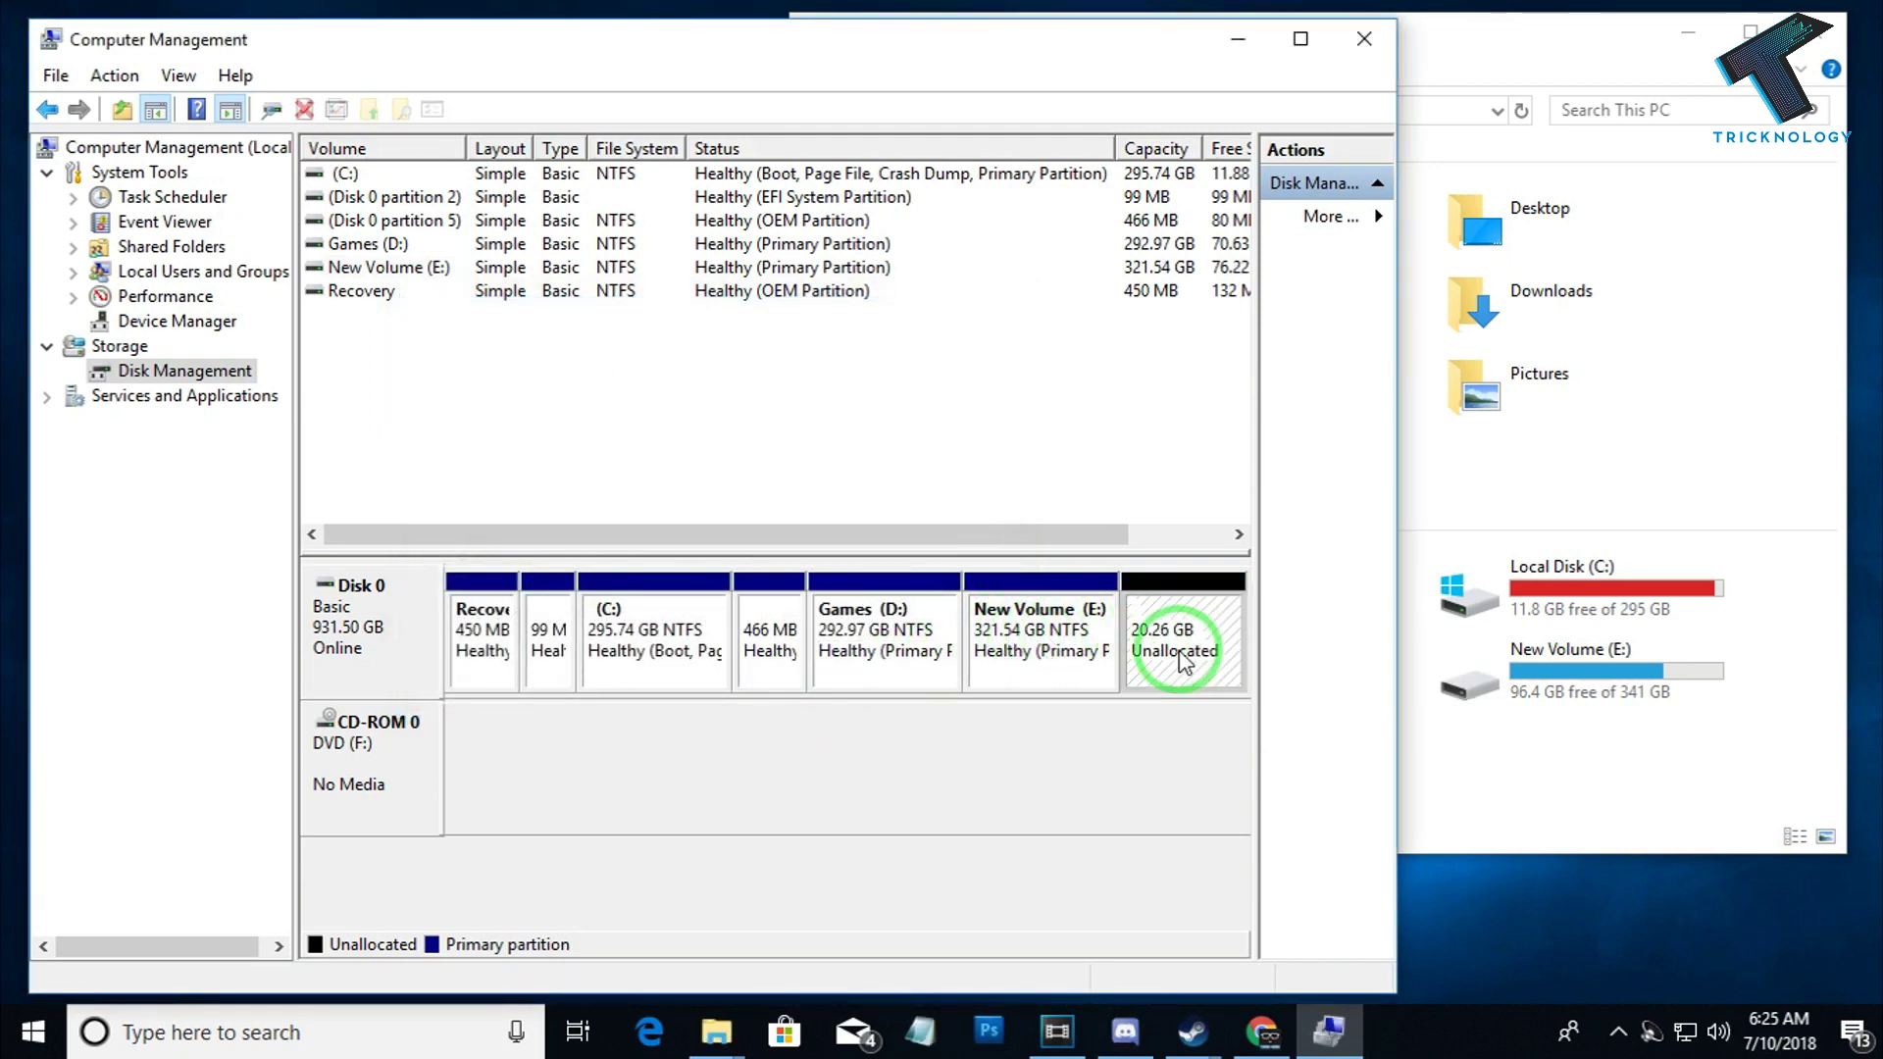
Start a new simple volume on the 20.26 GB unallocated space.
left_click(1532, 781)
left_click(723, 761)
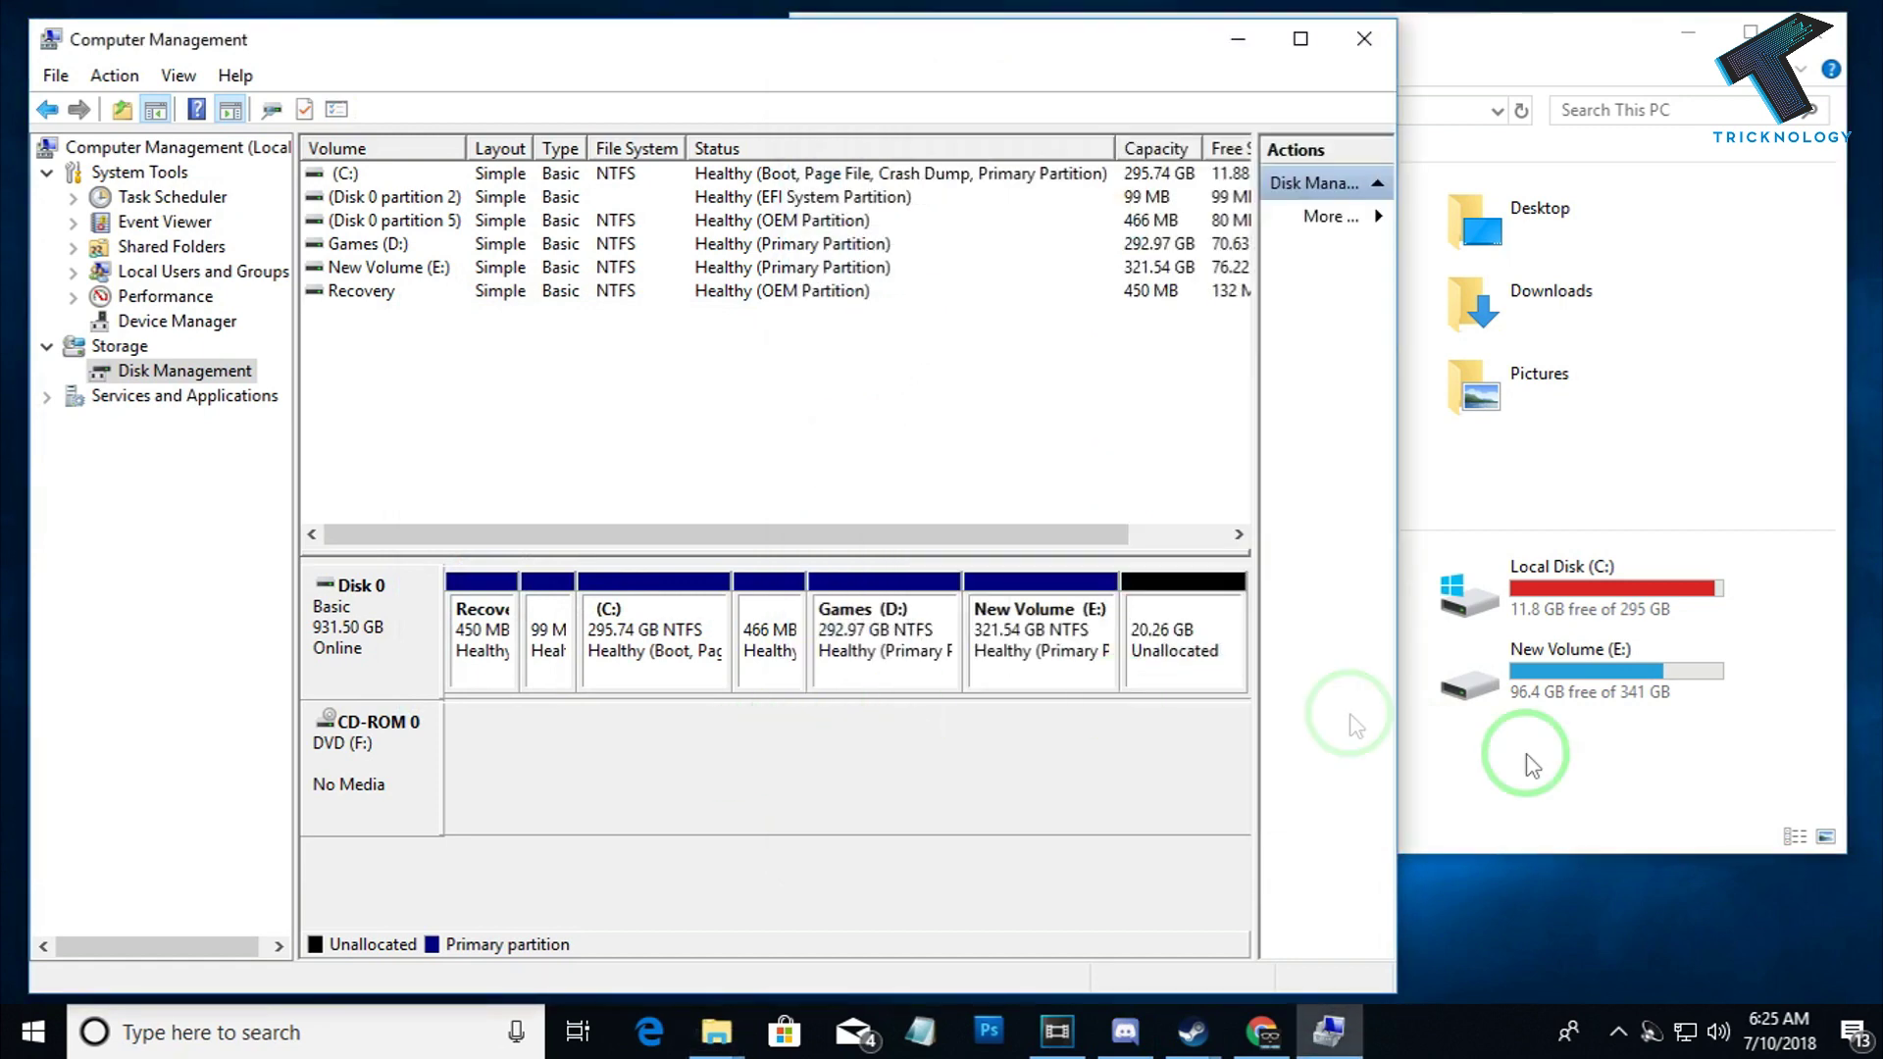
right_click(1150, 657)
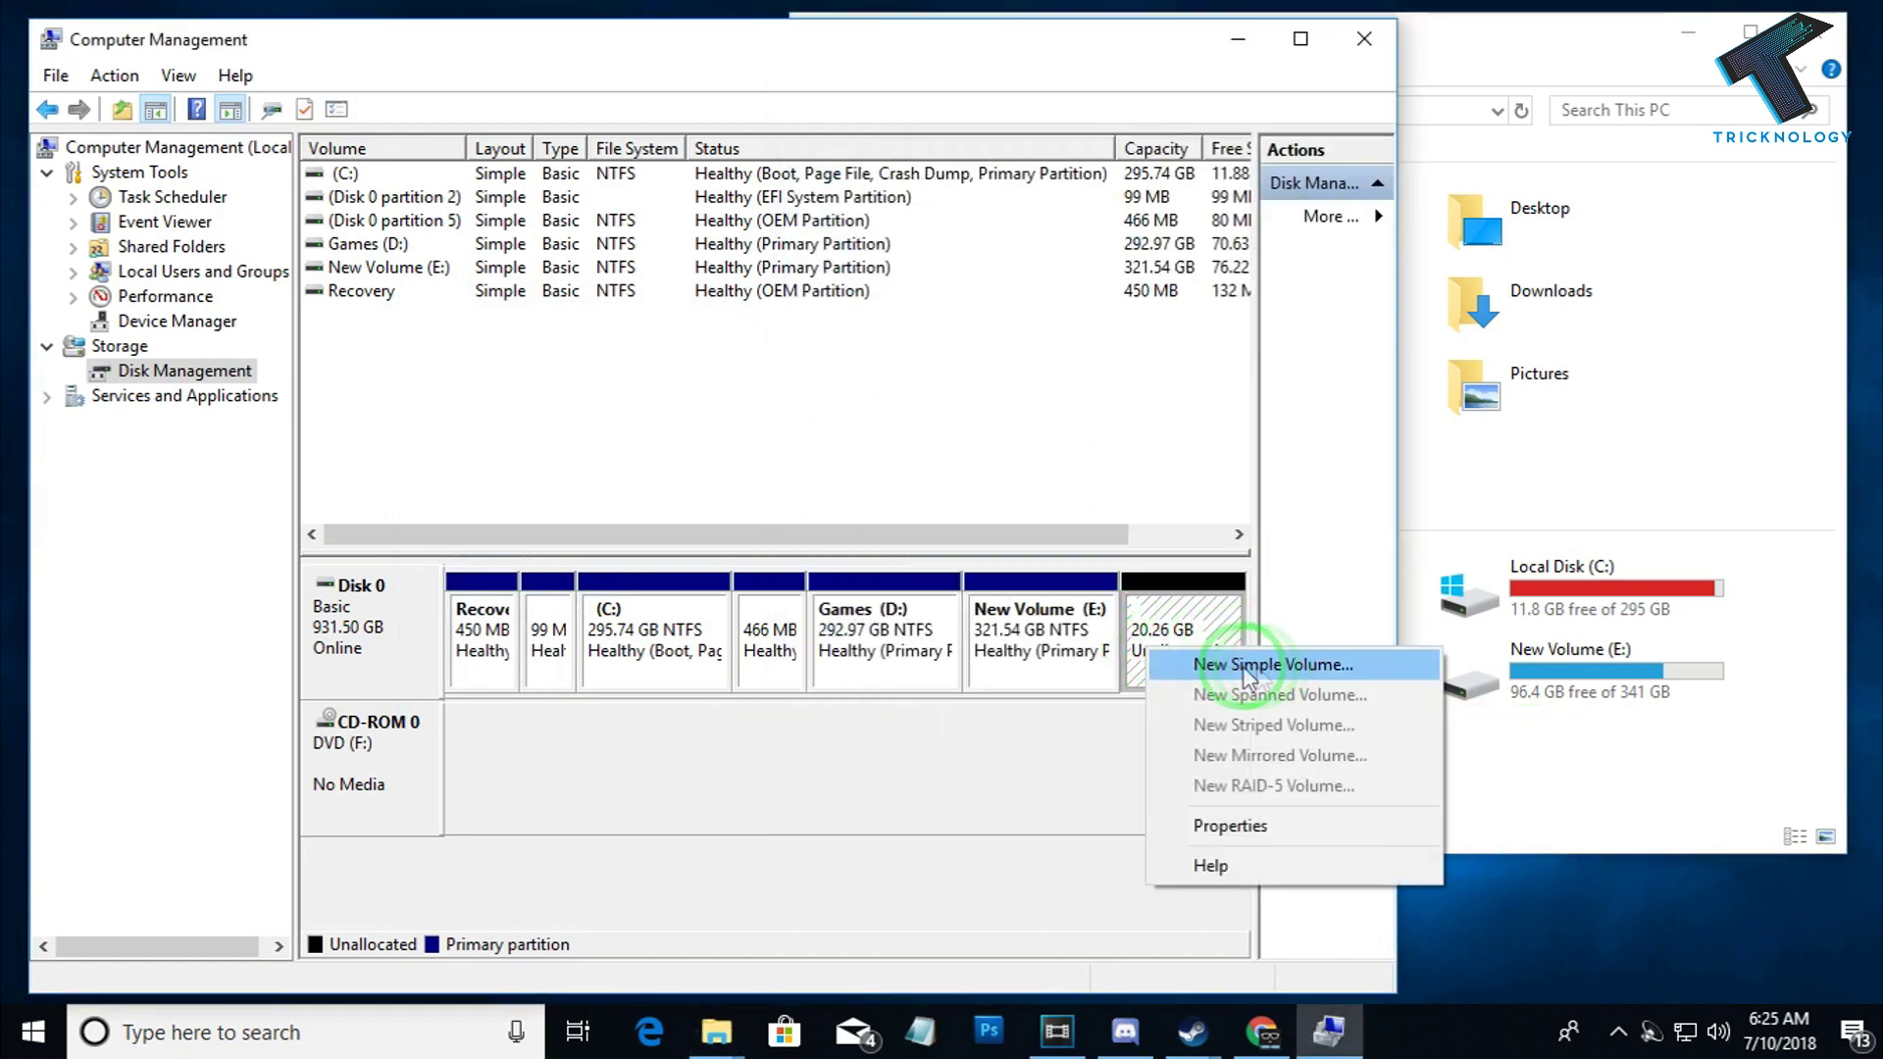
left_click(1262, 666)
Create the volume at 20740 MB with drive letter G and NTFS quick format.
left_click(833, 671)
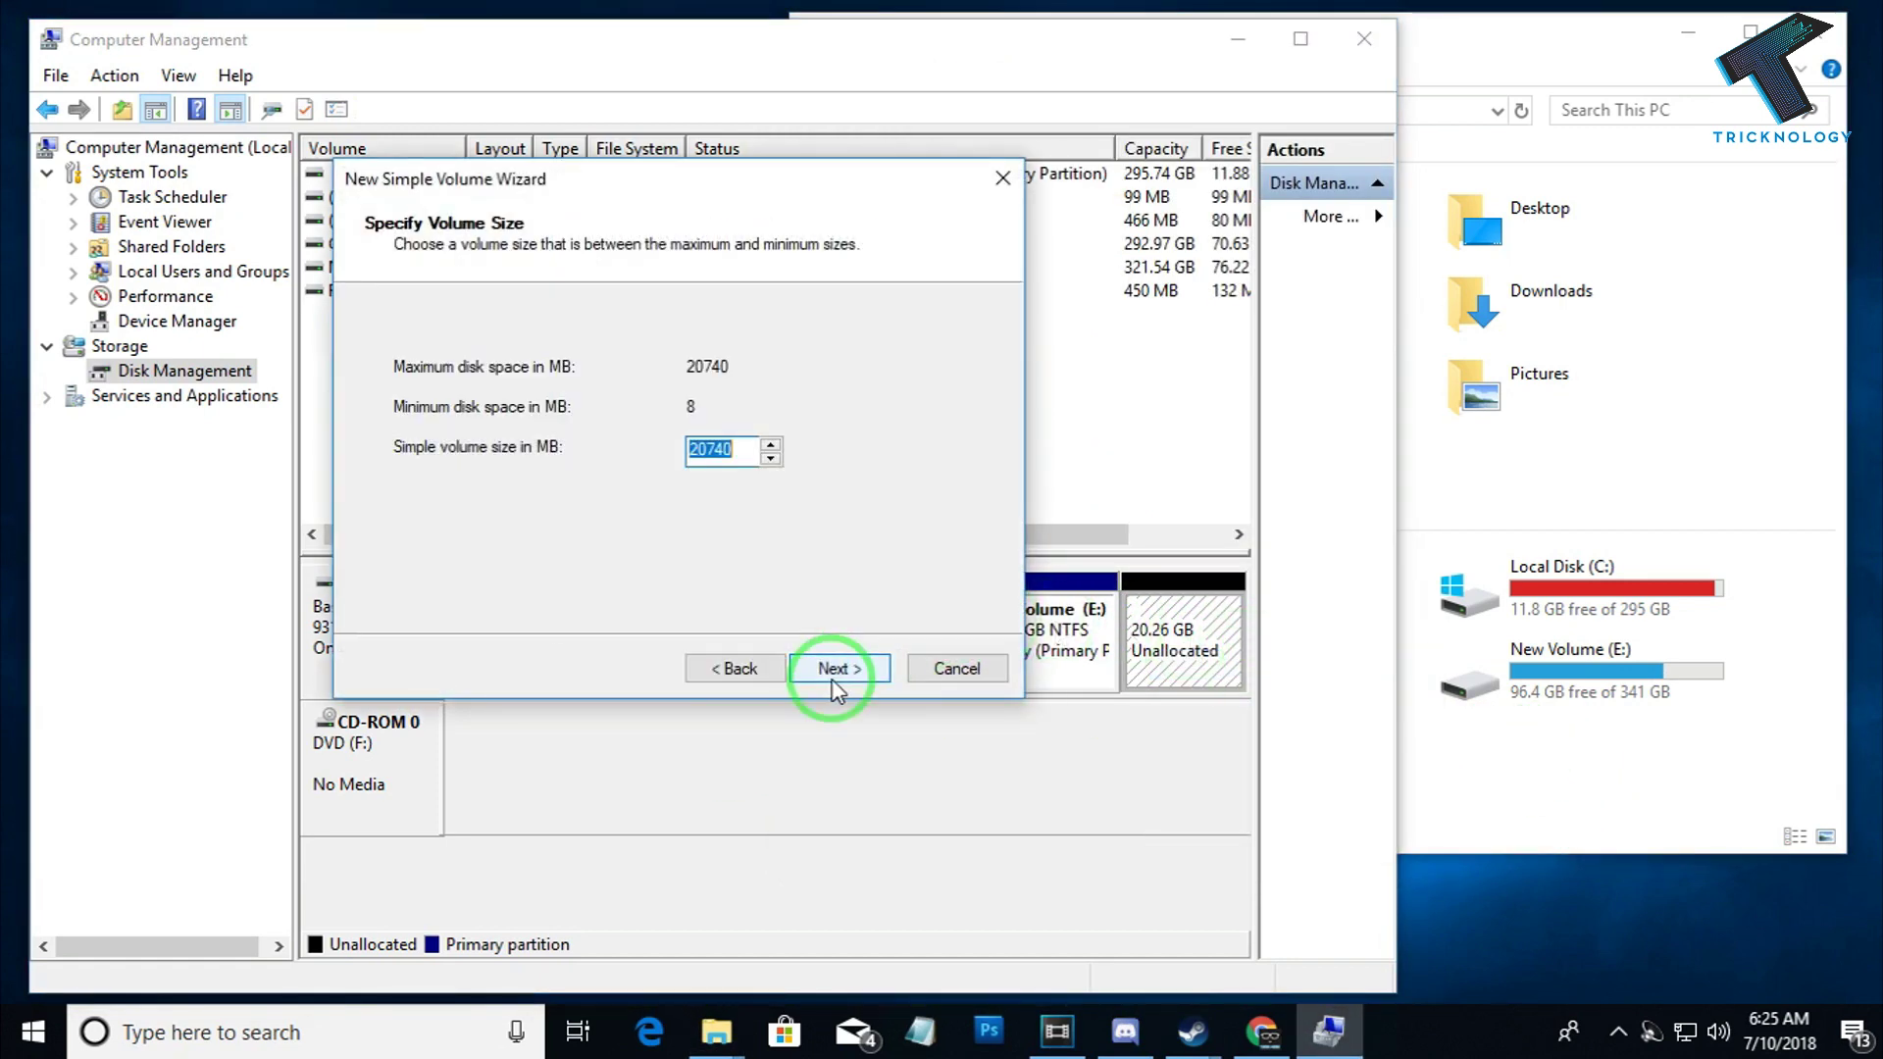
left_click(834, 670)
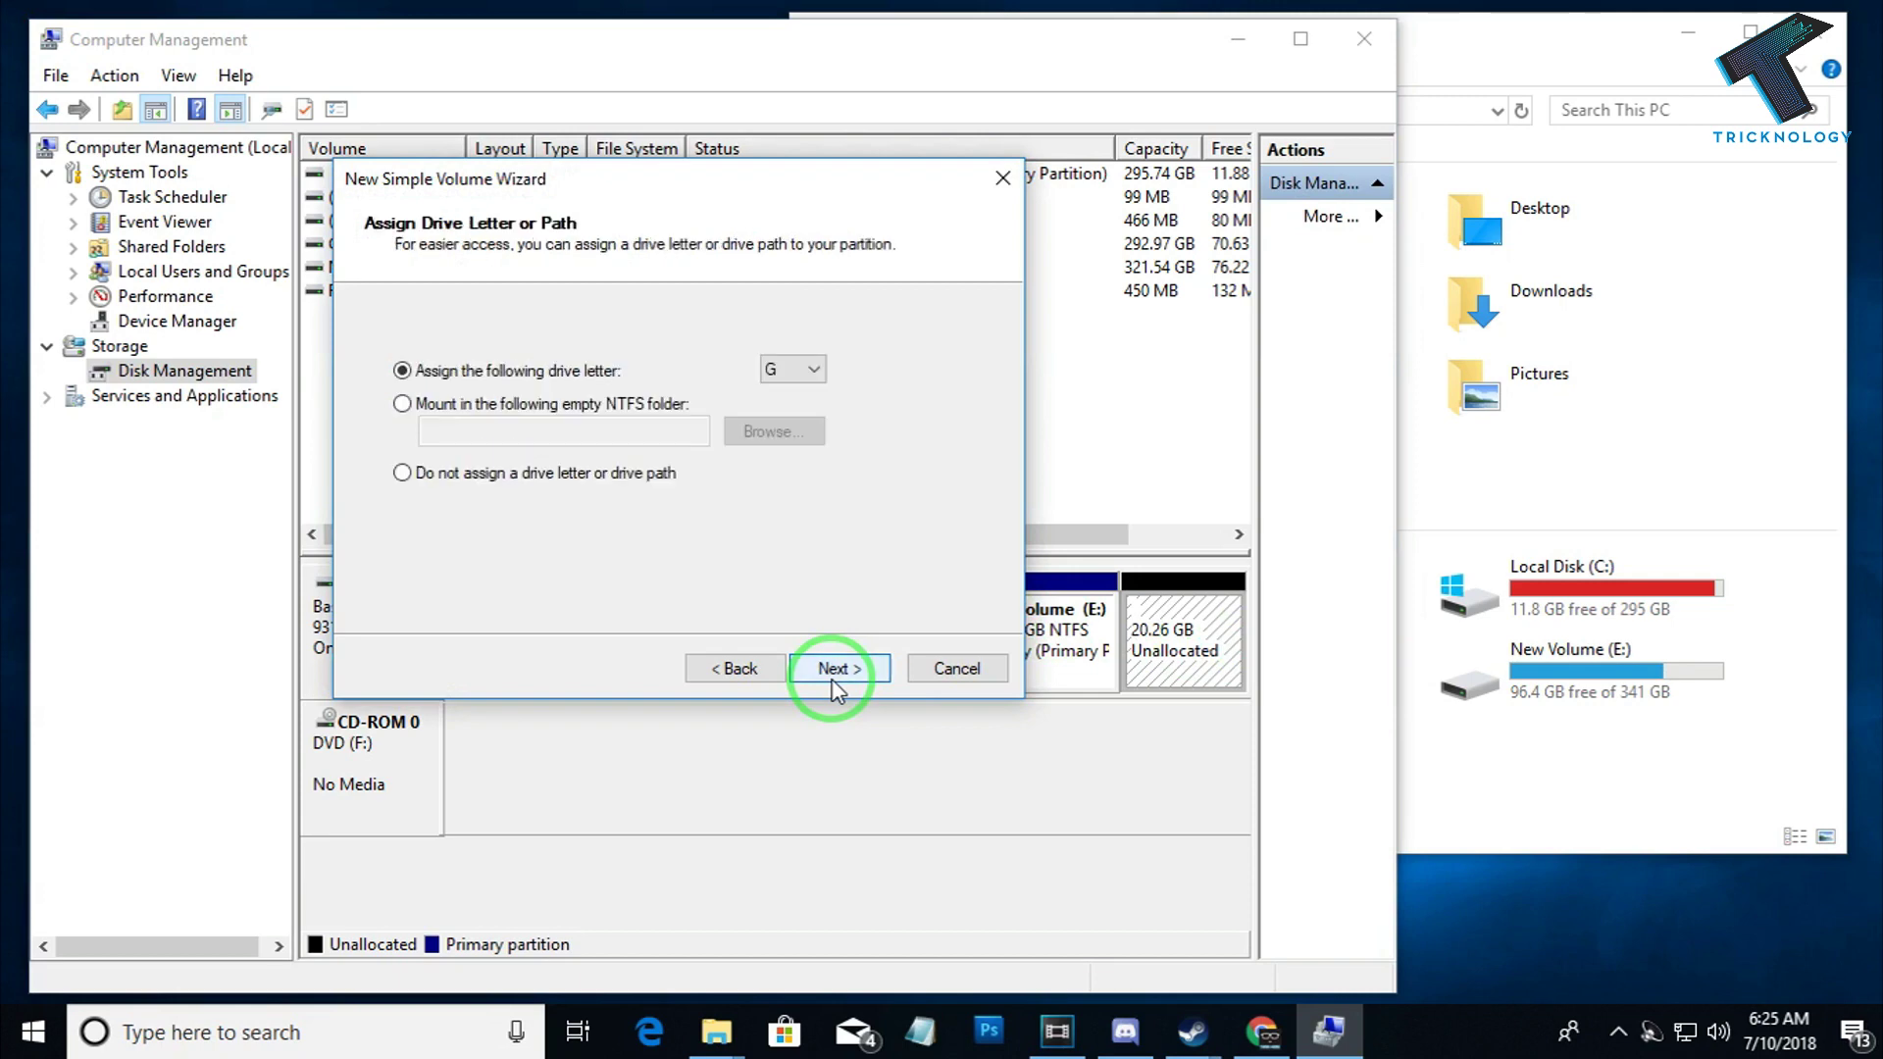
left_click(835, 671)
left_click(834, 671)
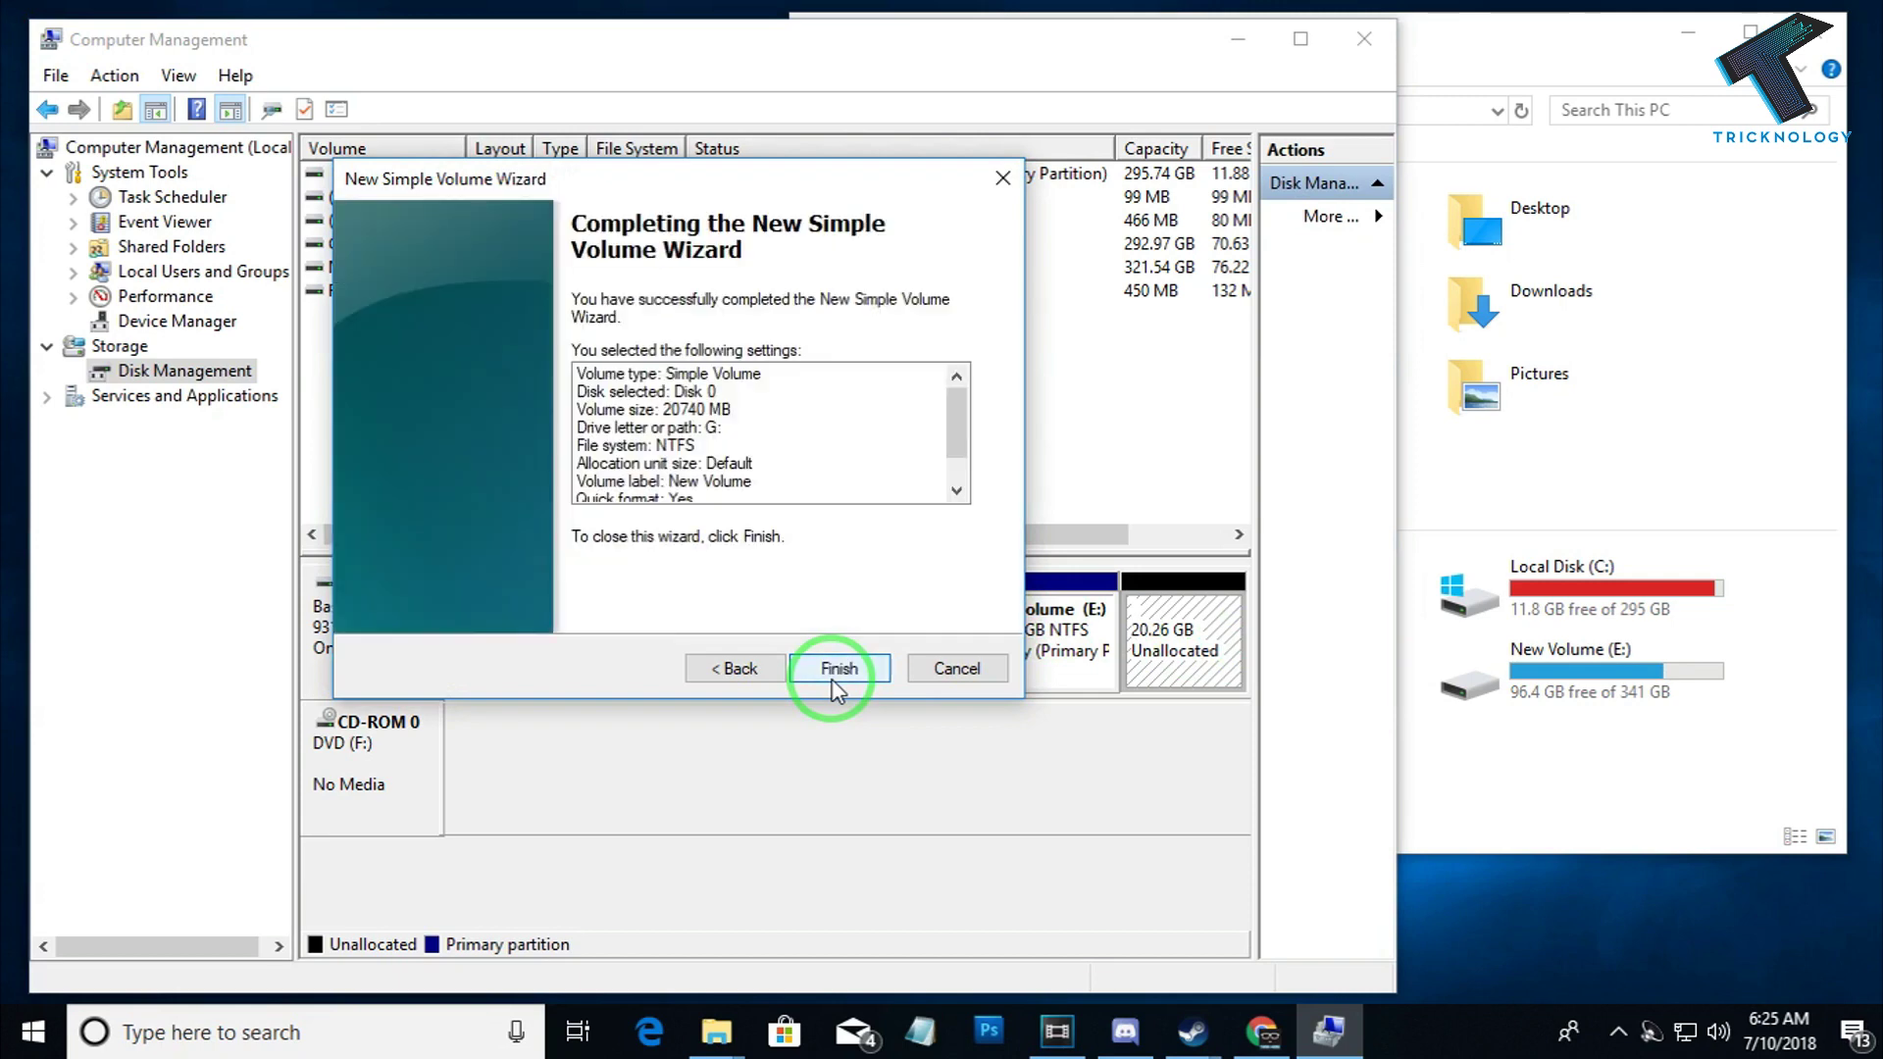
left_click(833, 676)
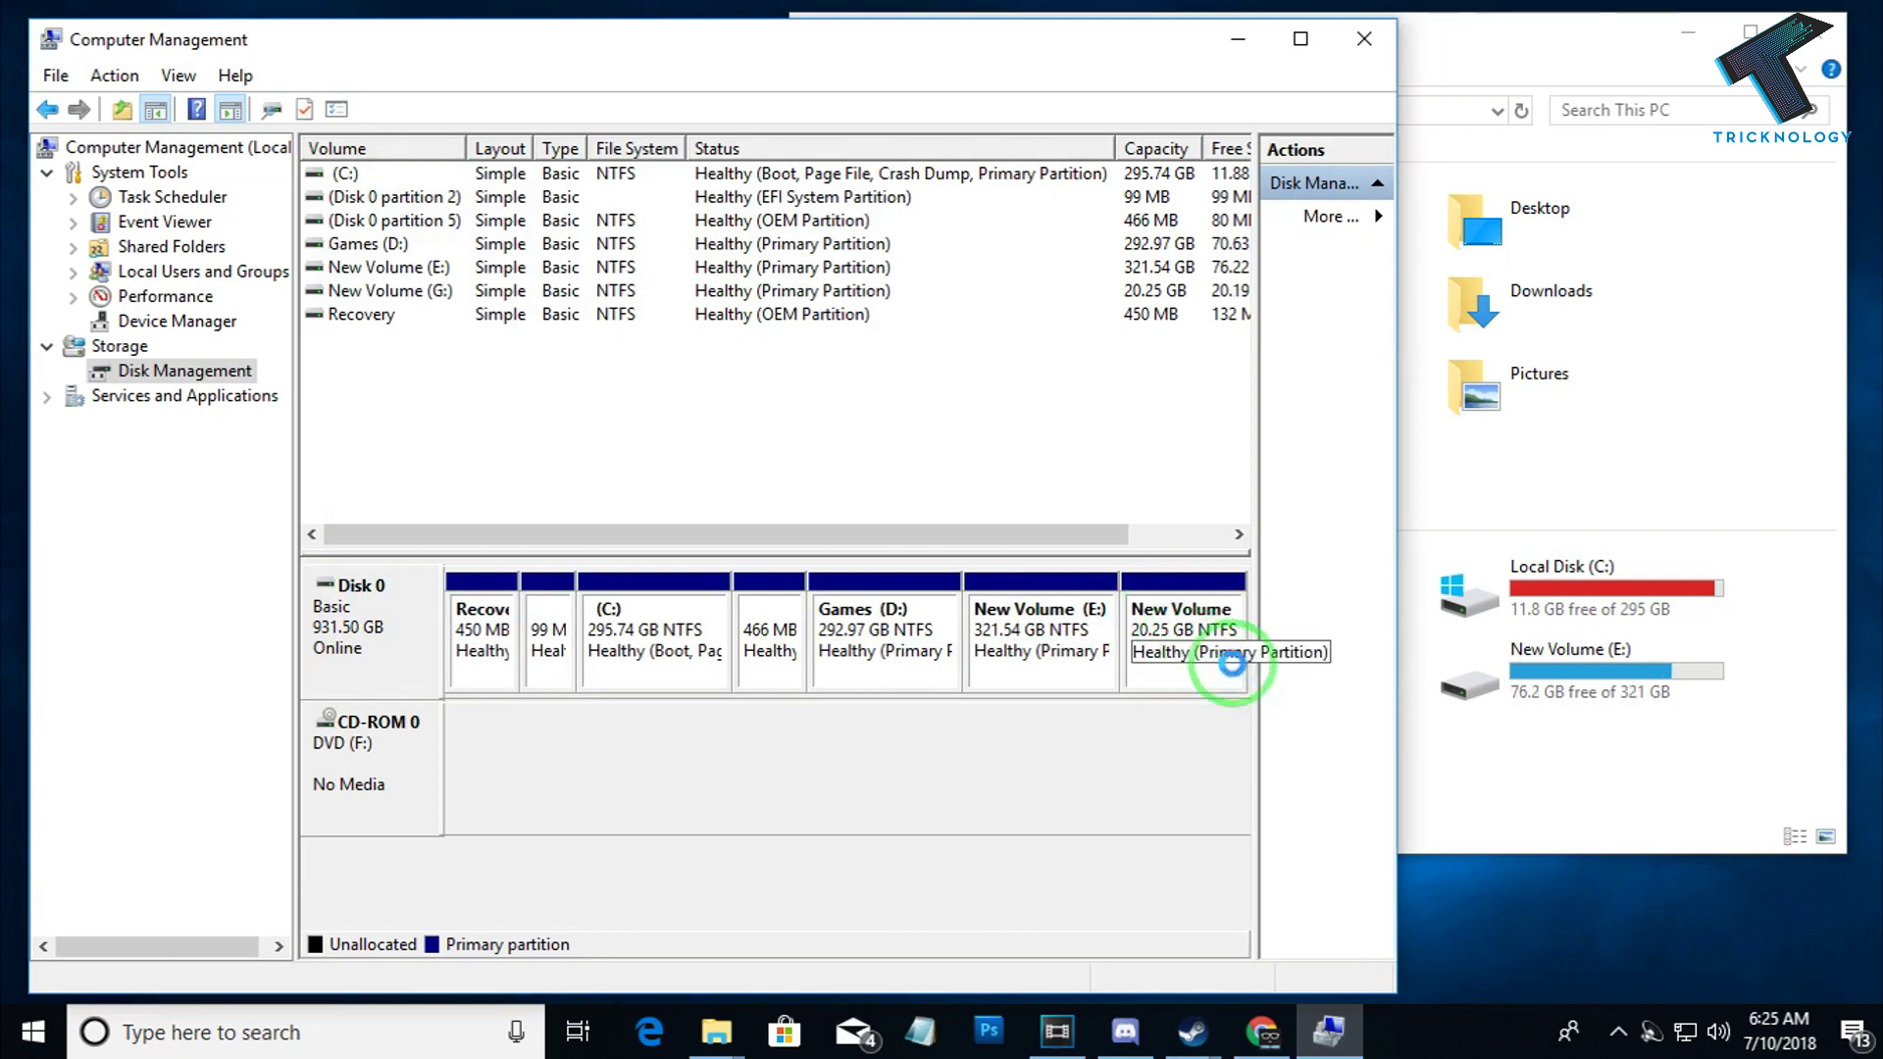
left_click(1849, 70)
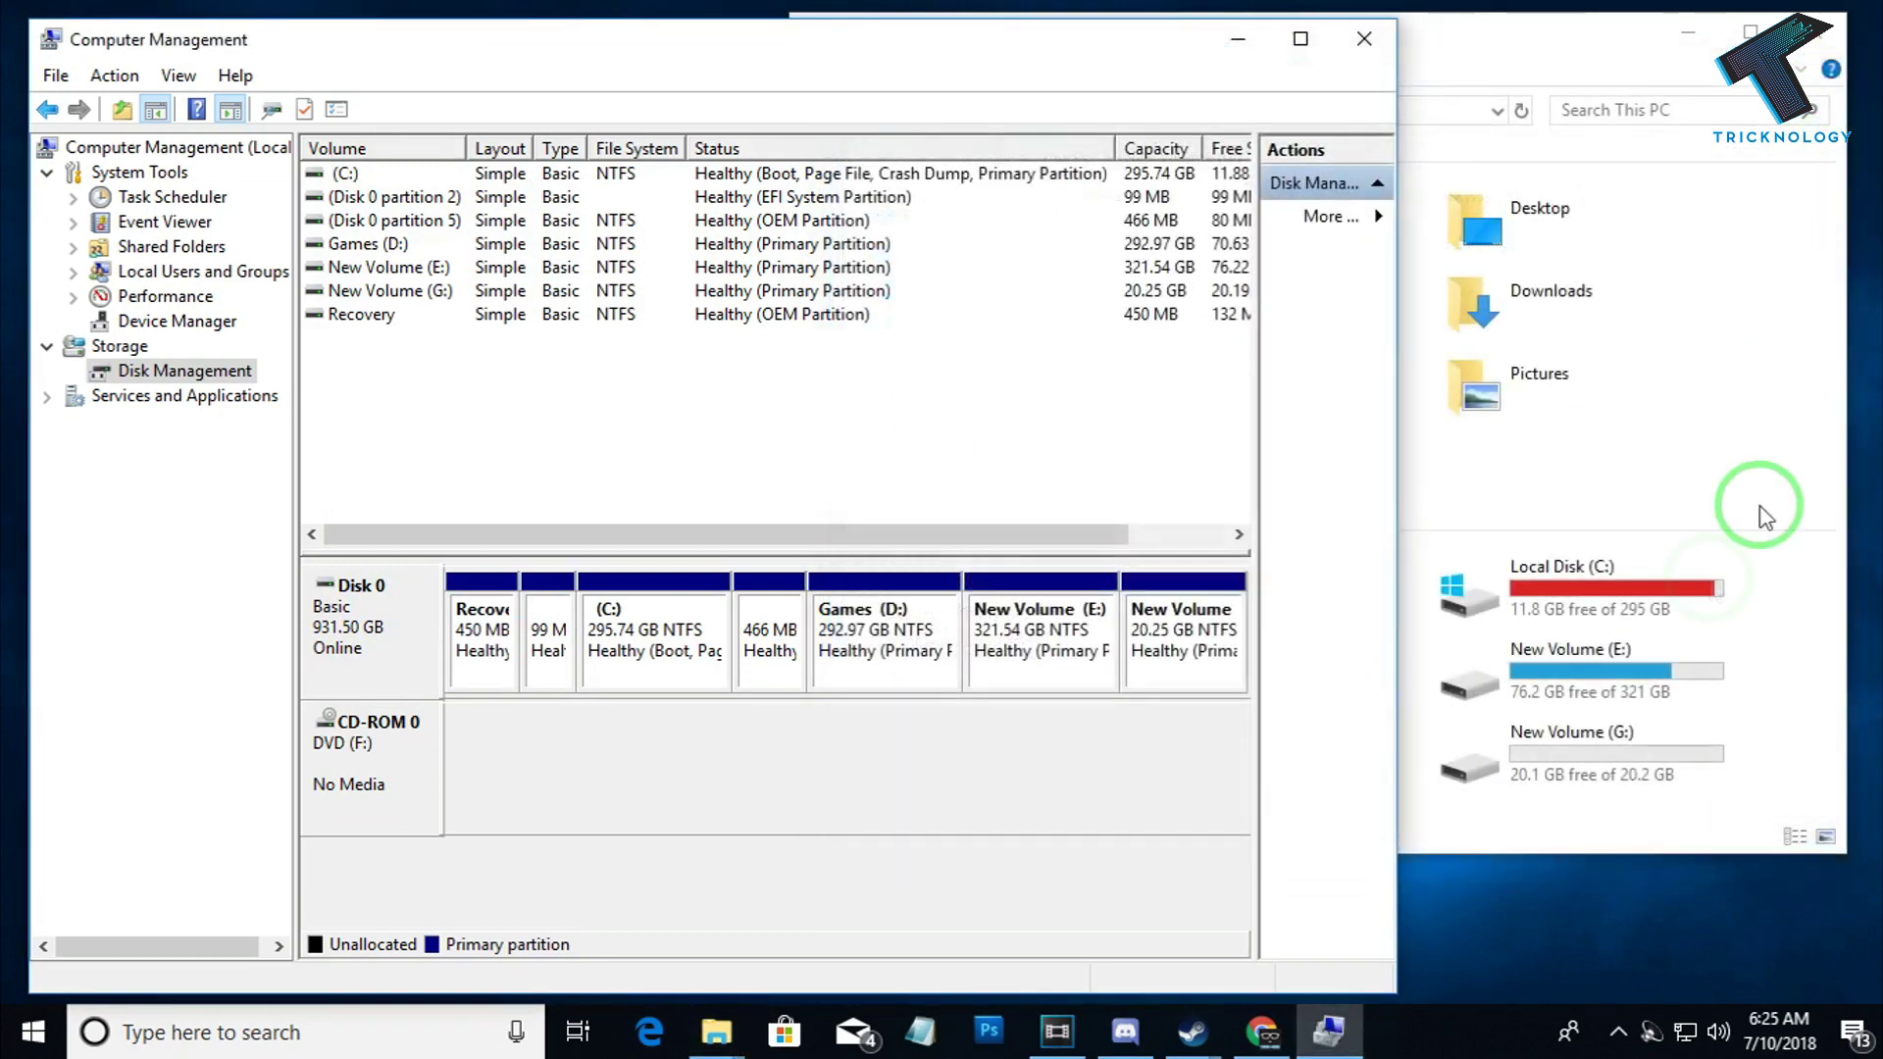
left_click(1553, 770)
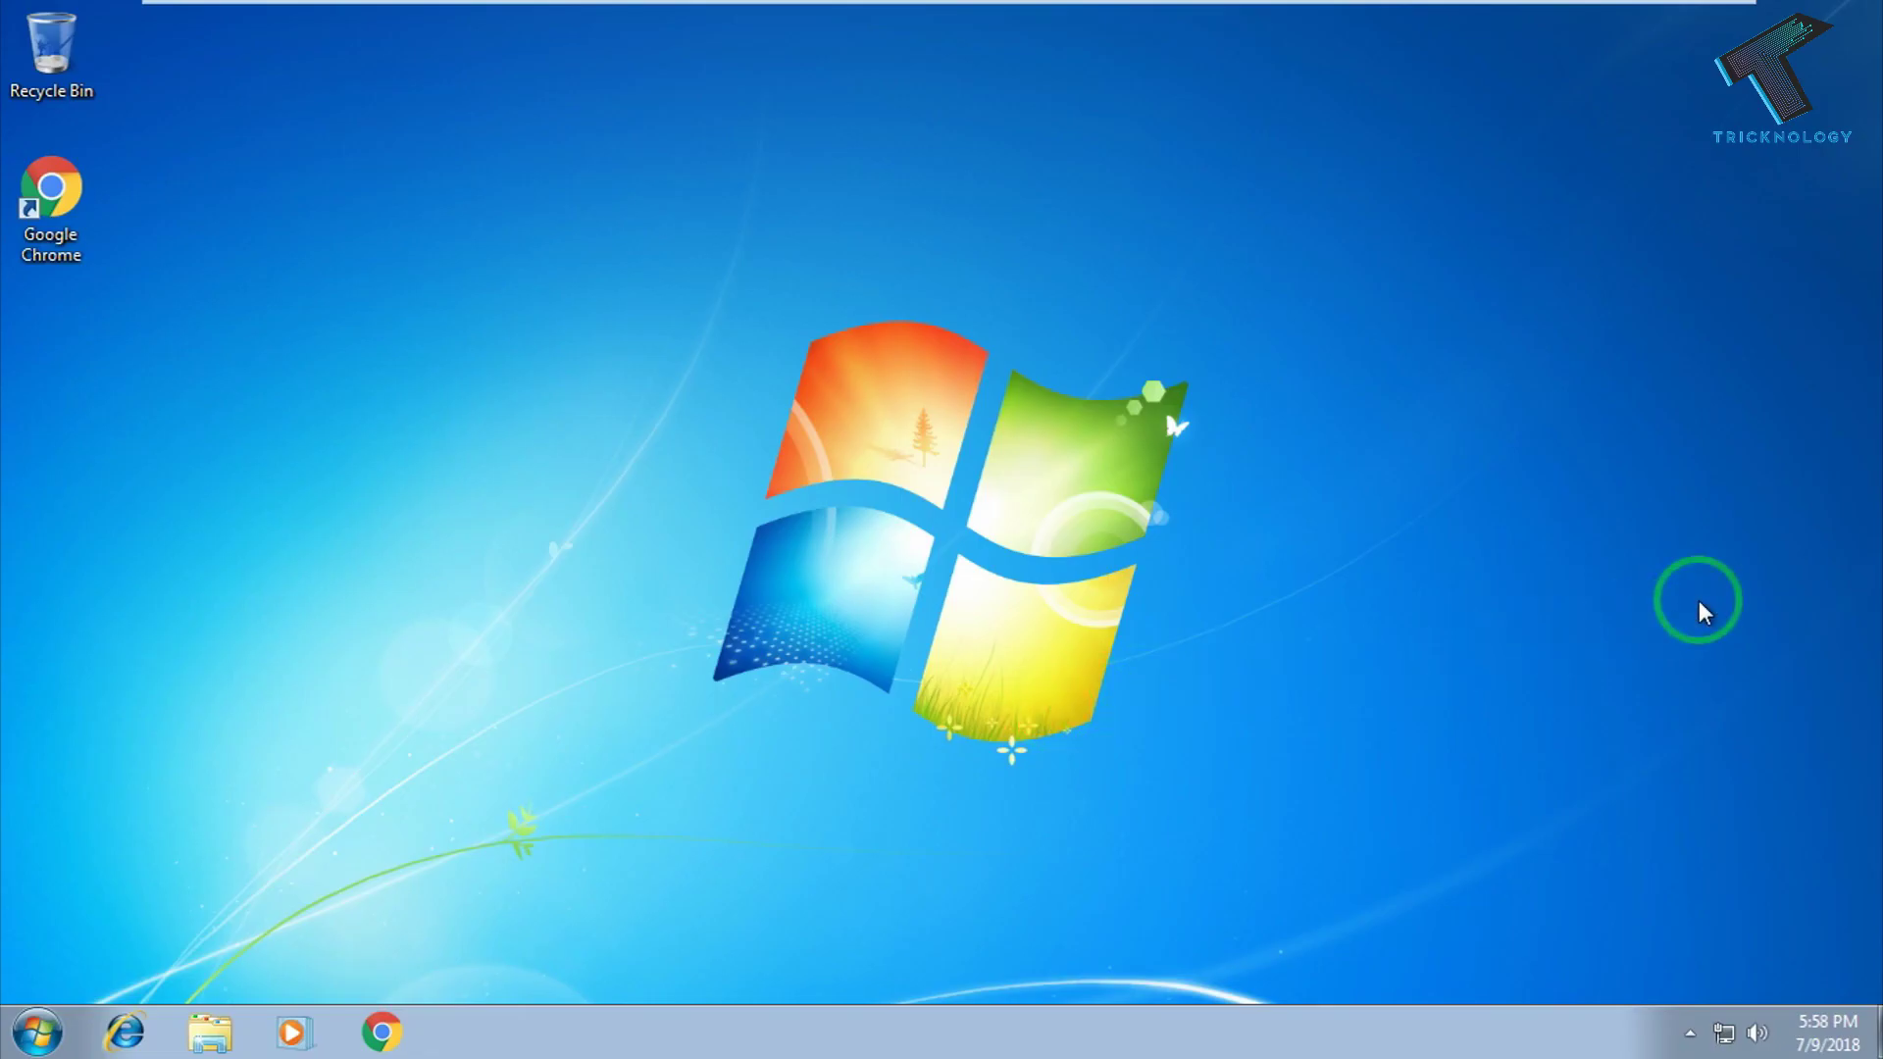
On Windows 7, open Computer Management via Computer > Manage and begin shrinking the 60 GB C: drive.
left_click(36, 1033)
right_click(452, 724)
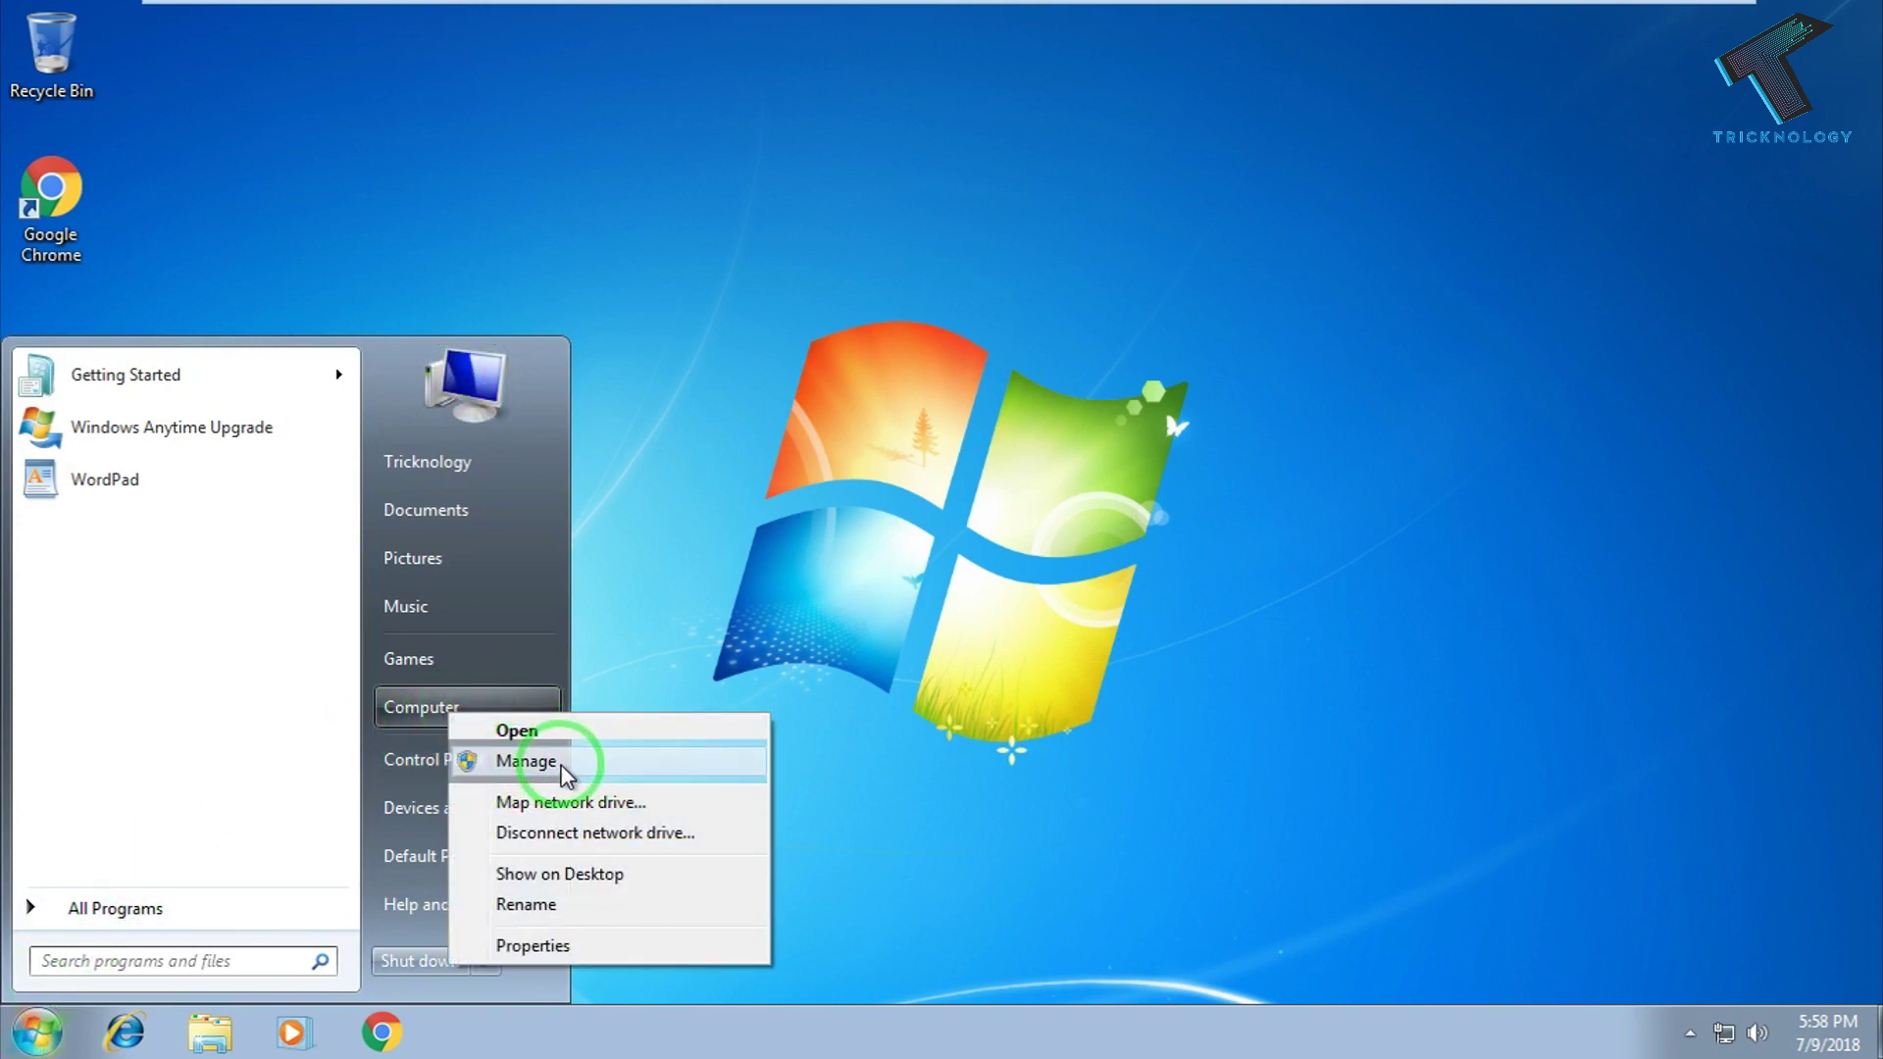
left_click(529, 761)
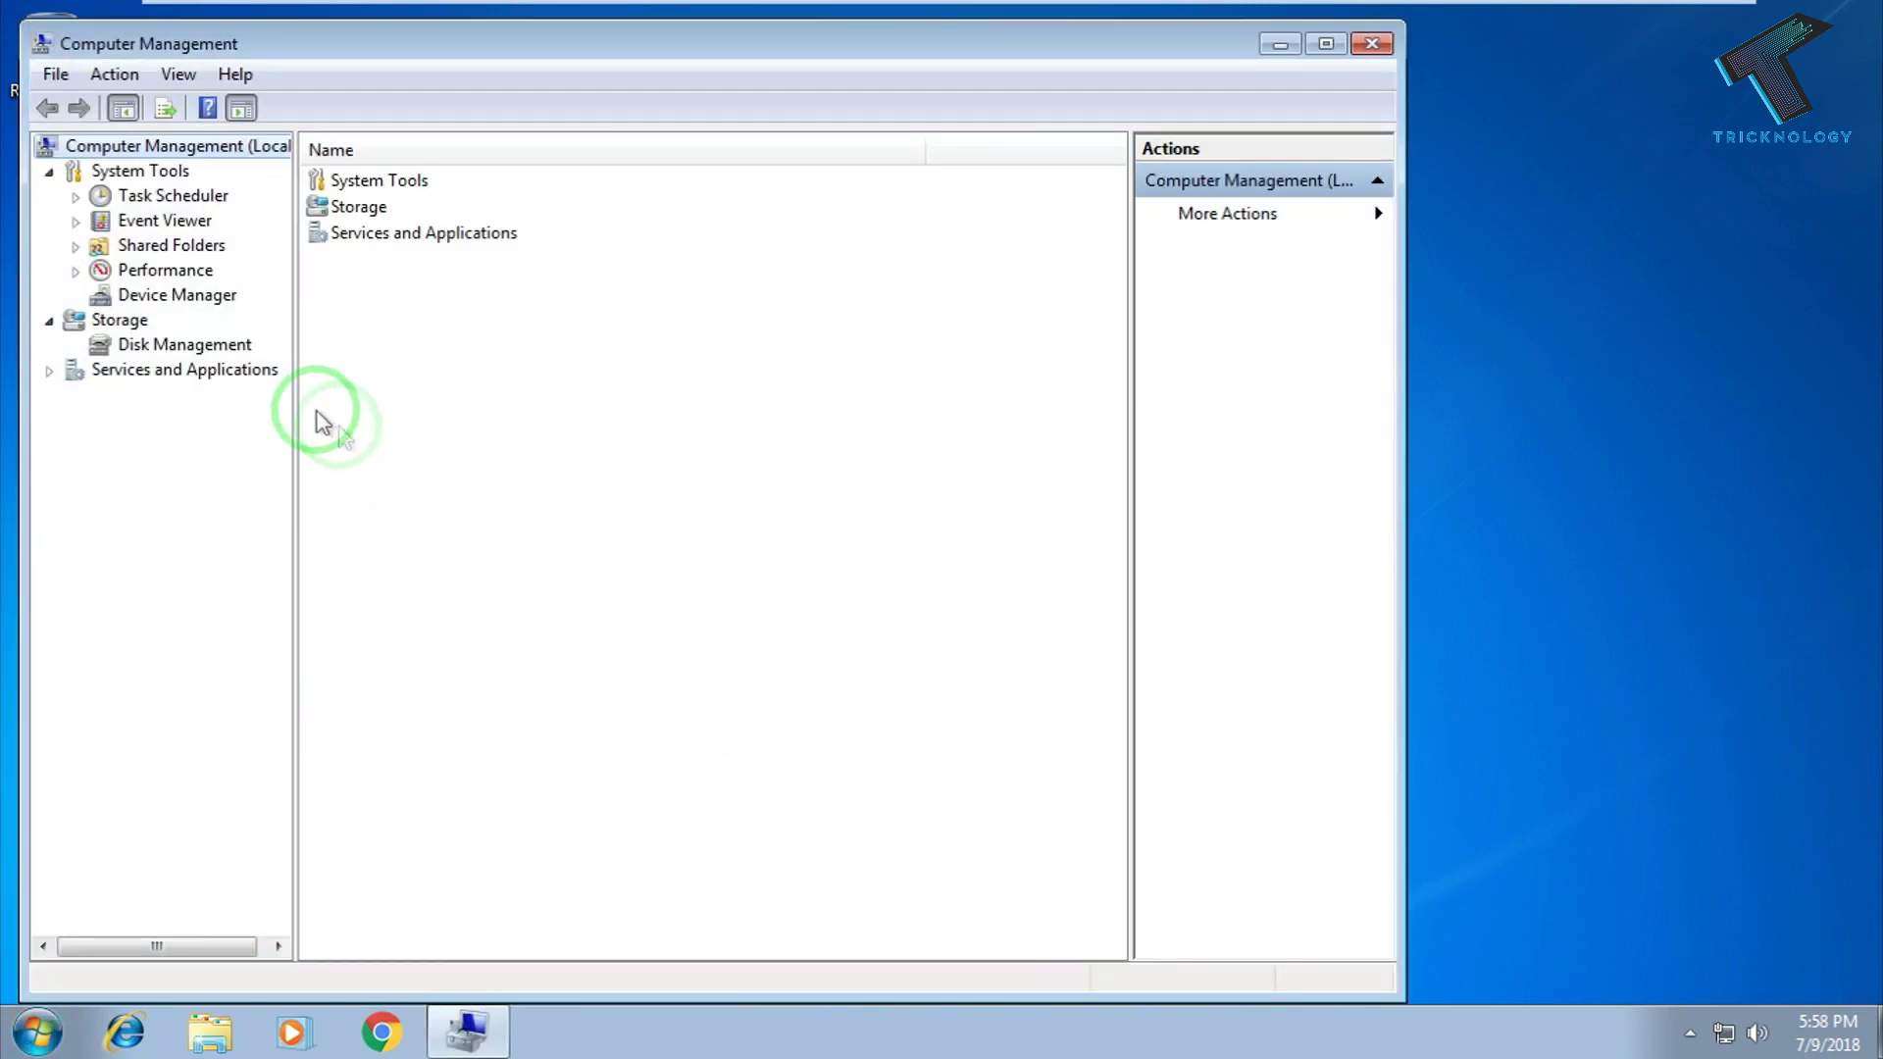
left_click(234, 351)
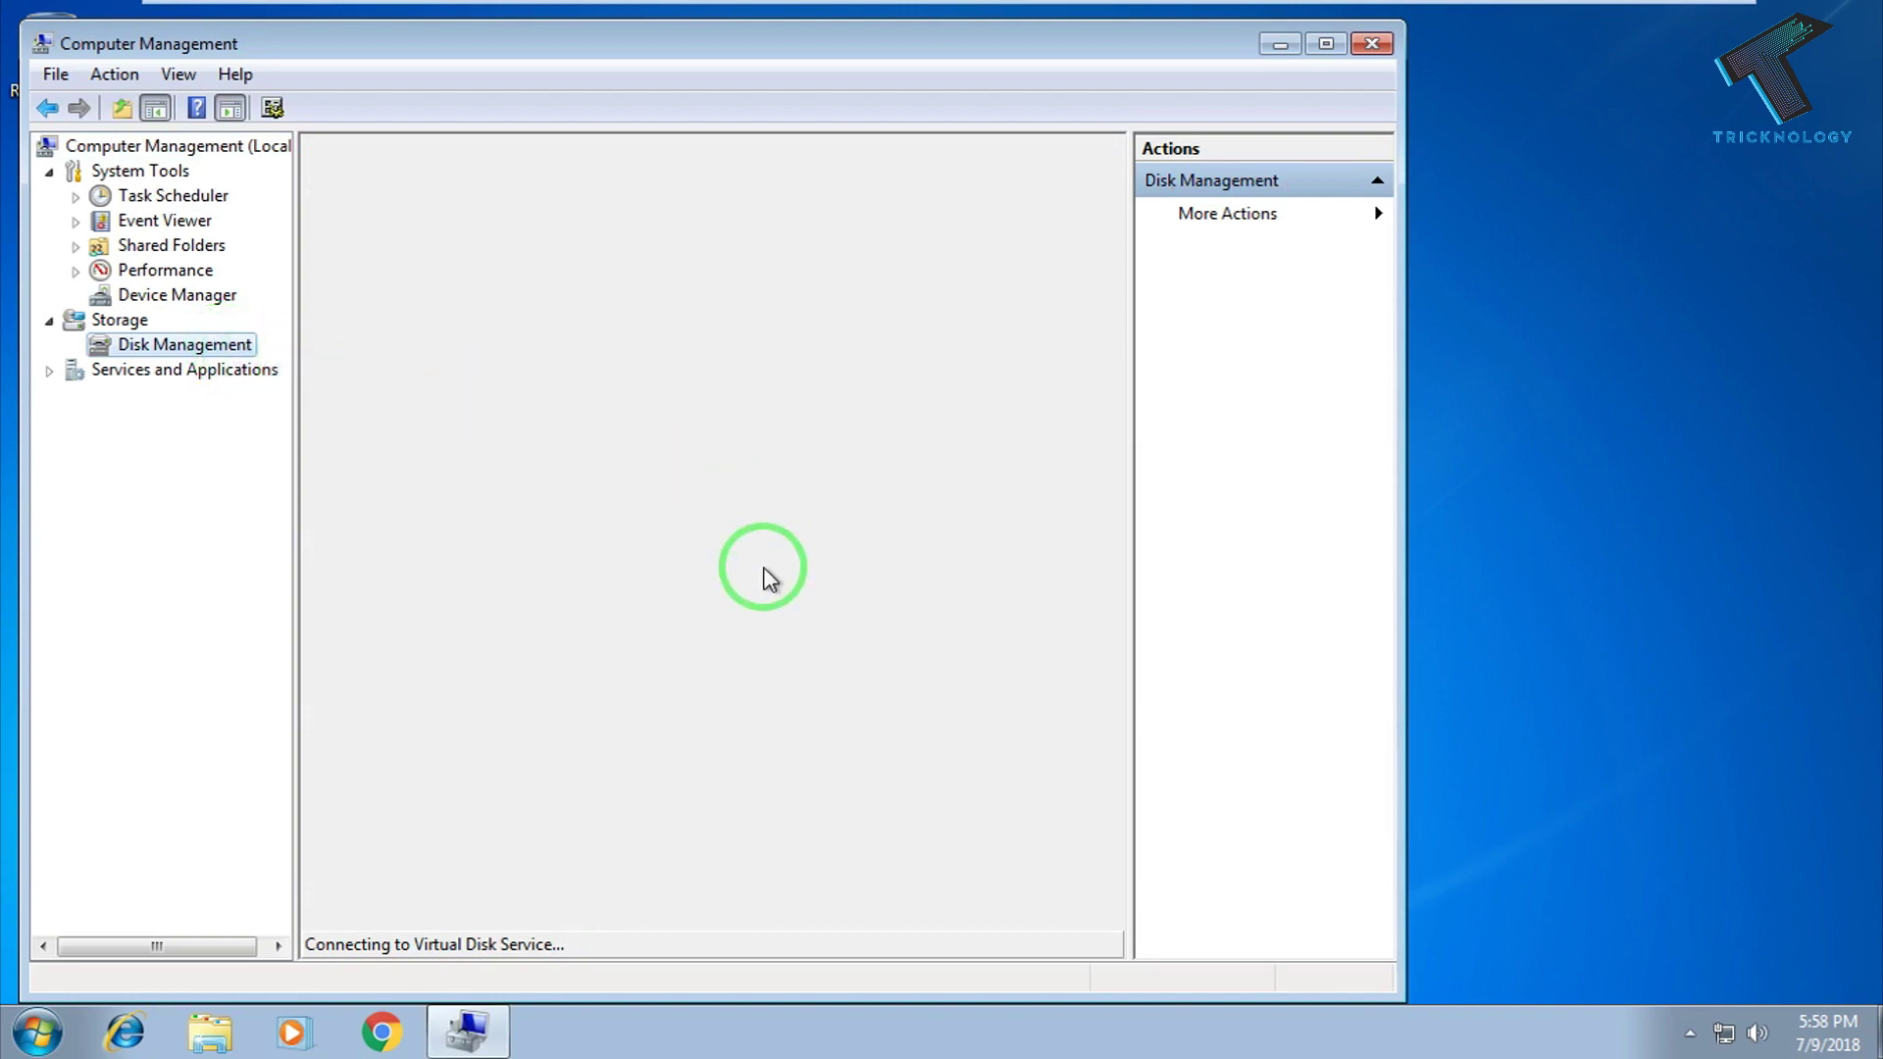
right_click(759, 655)
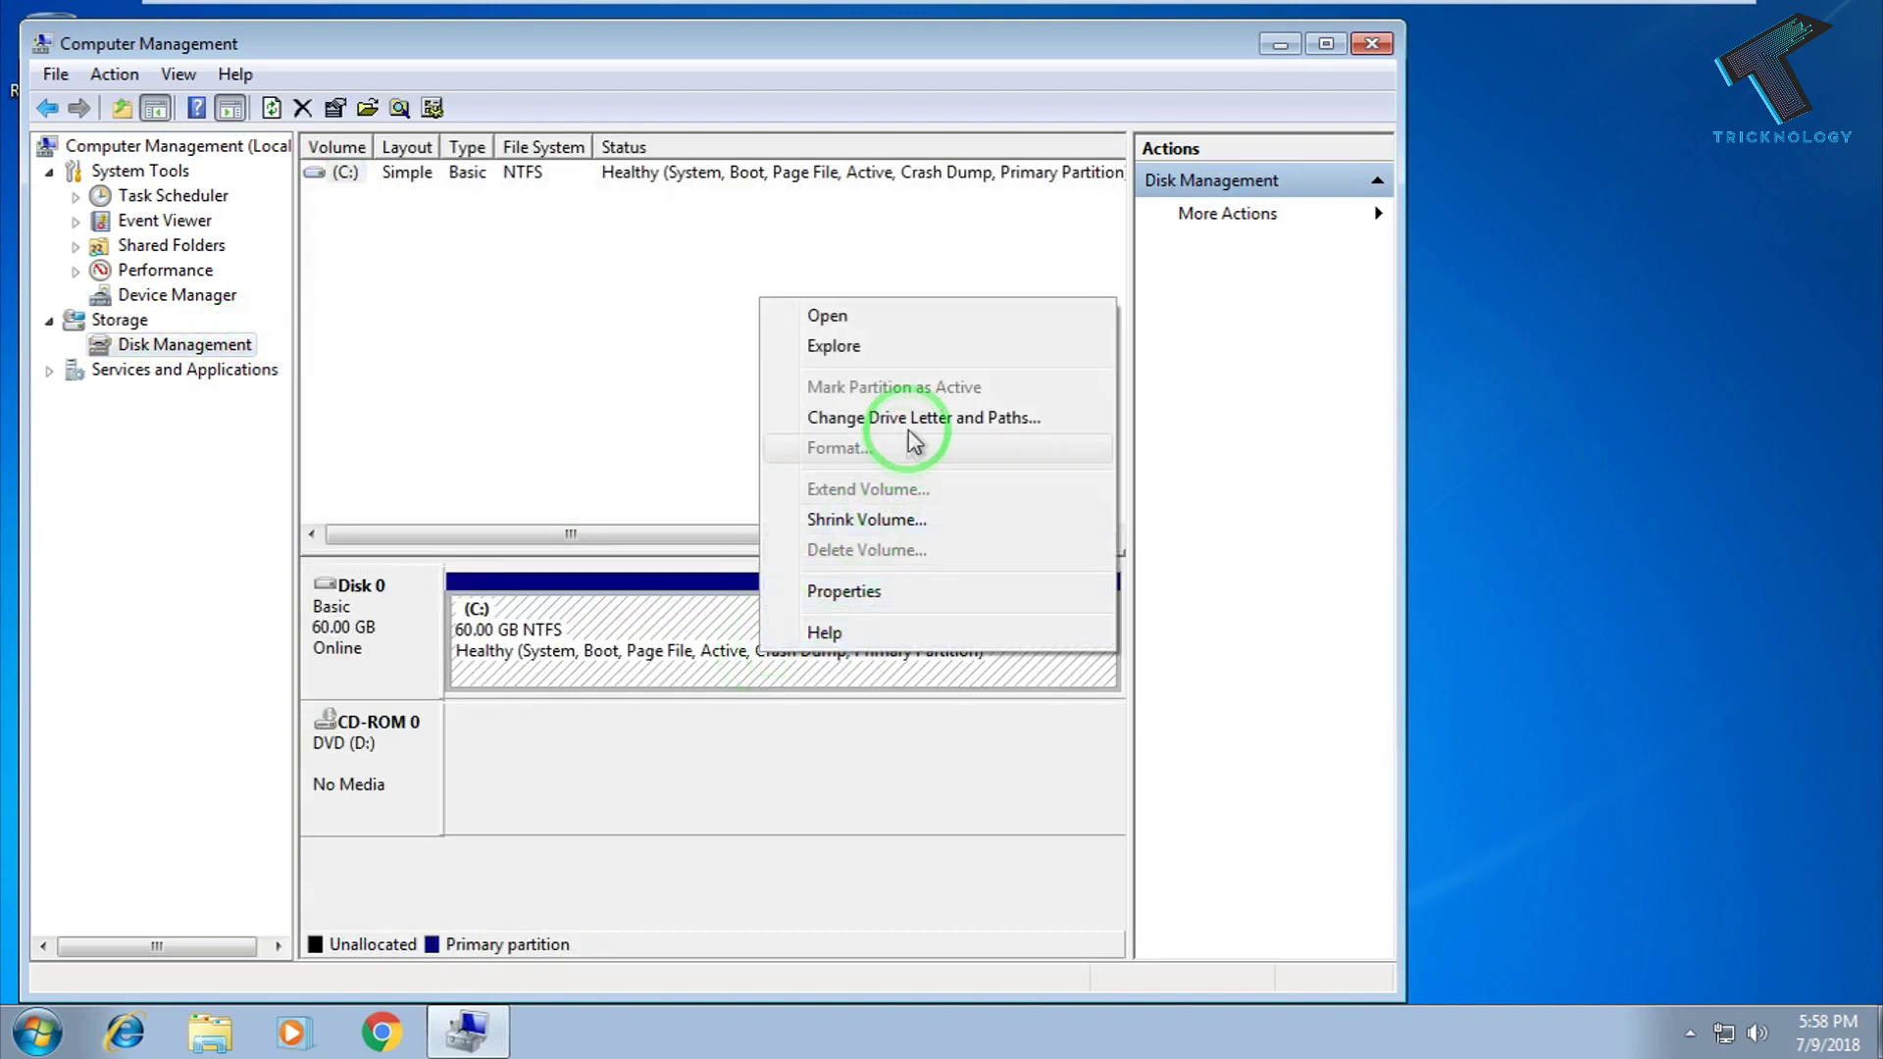
left_click(863, 519)
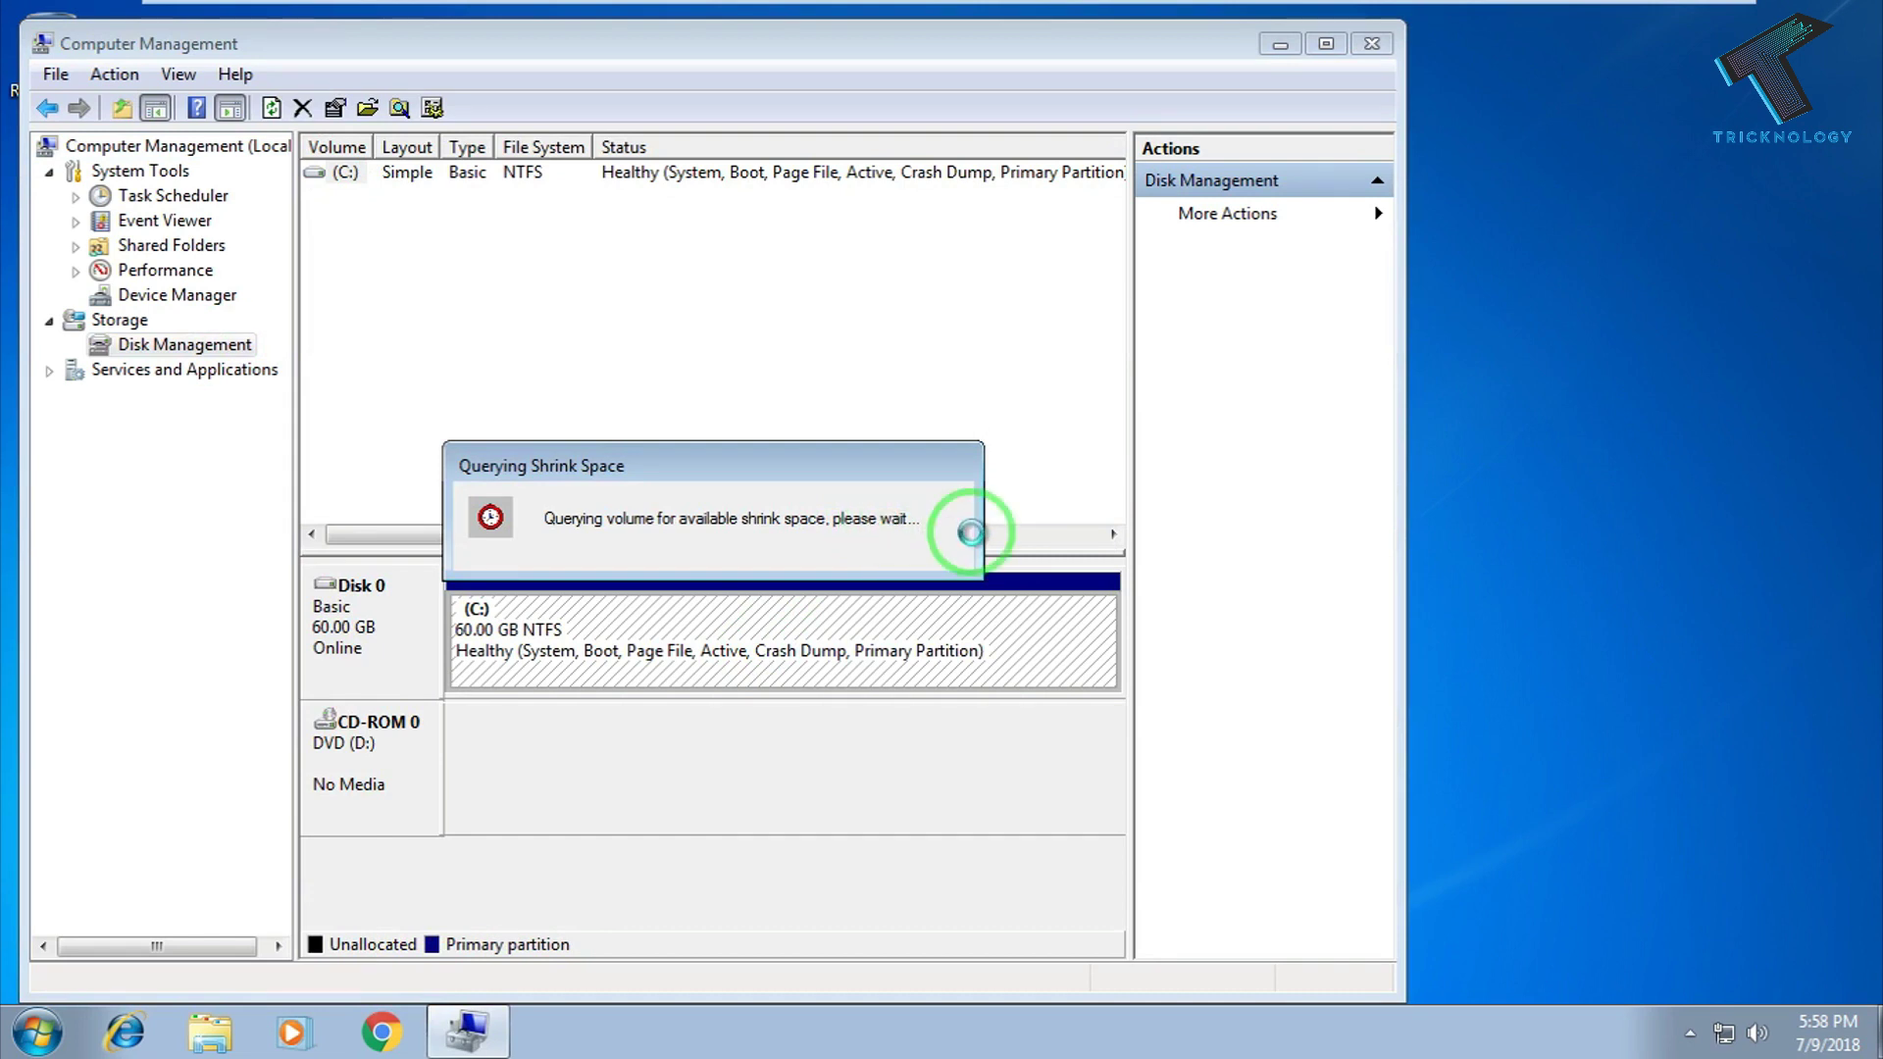
Shrink C: by 20220 MB.
left_click_drag(844, 451, 620, 446)
type("20220")
left_click(851, 685)
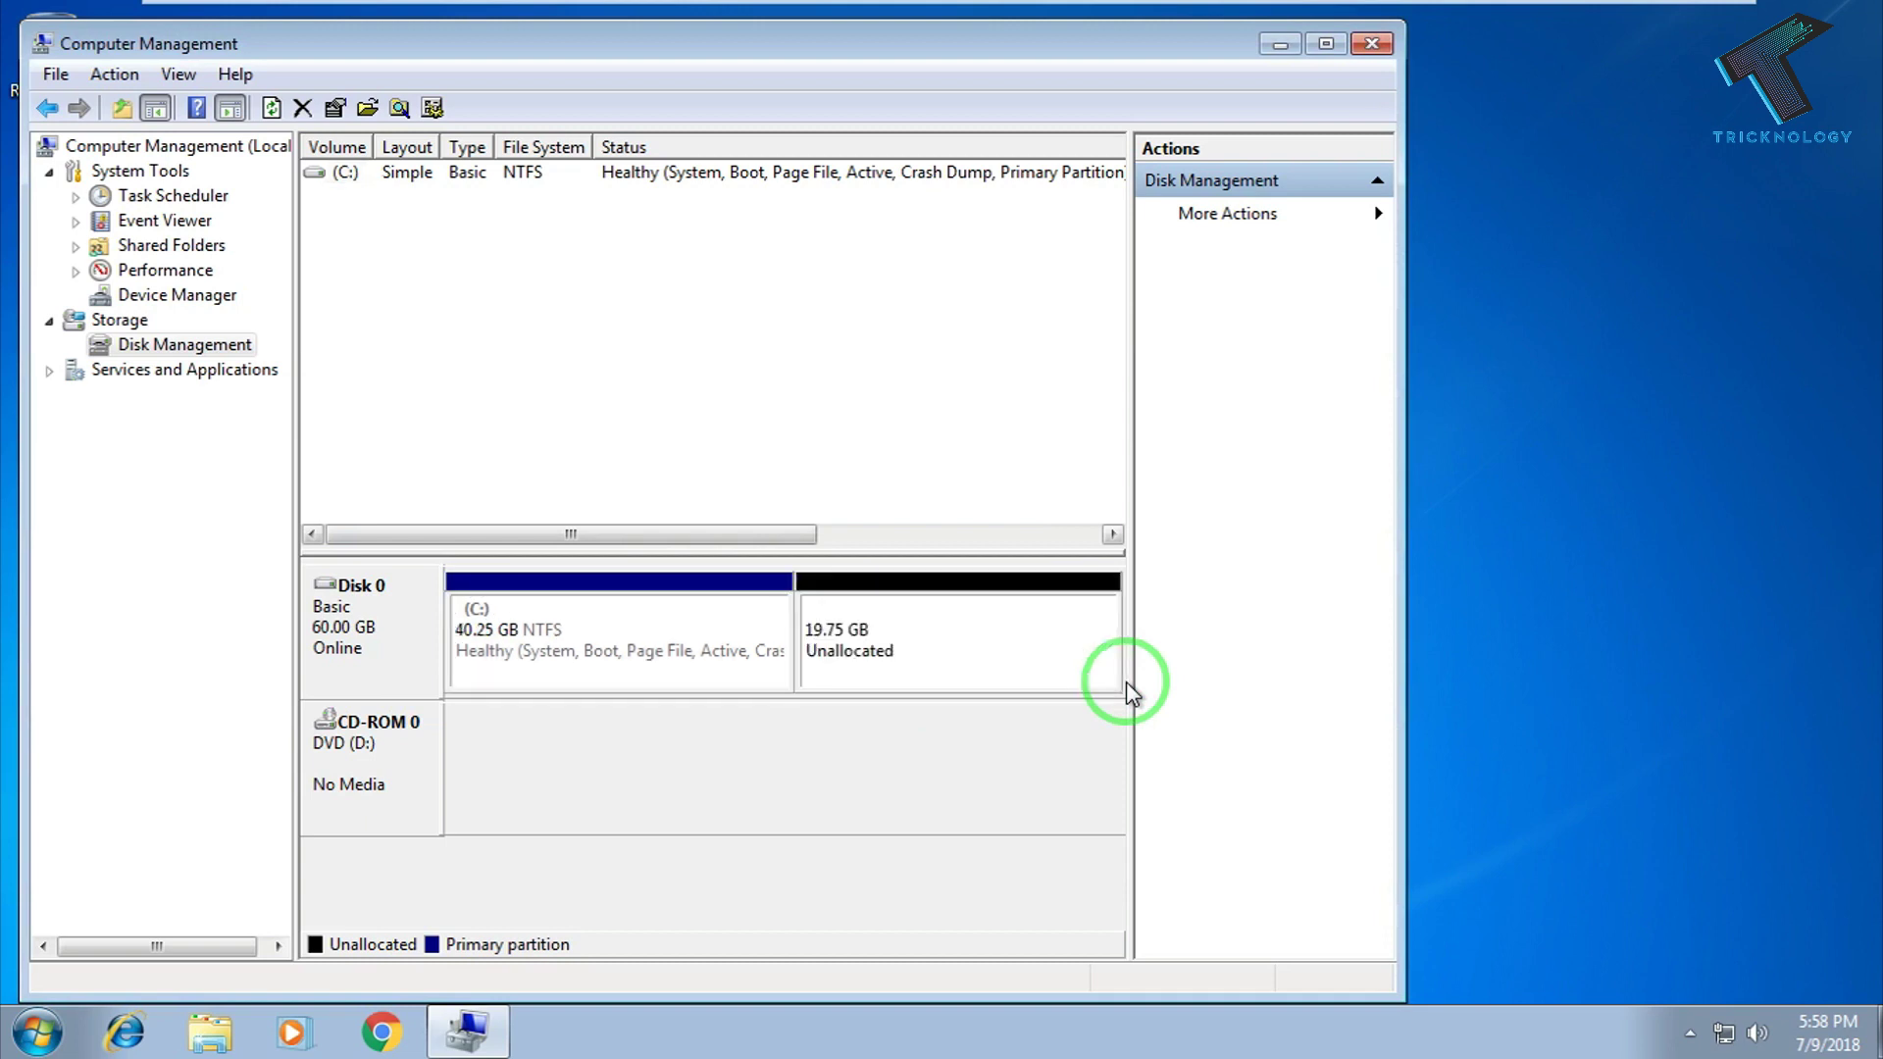
Format the freed 19.75 GB as a new simple volume with default size, letter and format.
left_click(861, 628)
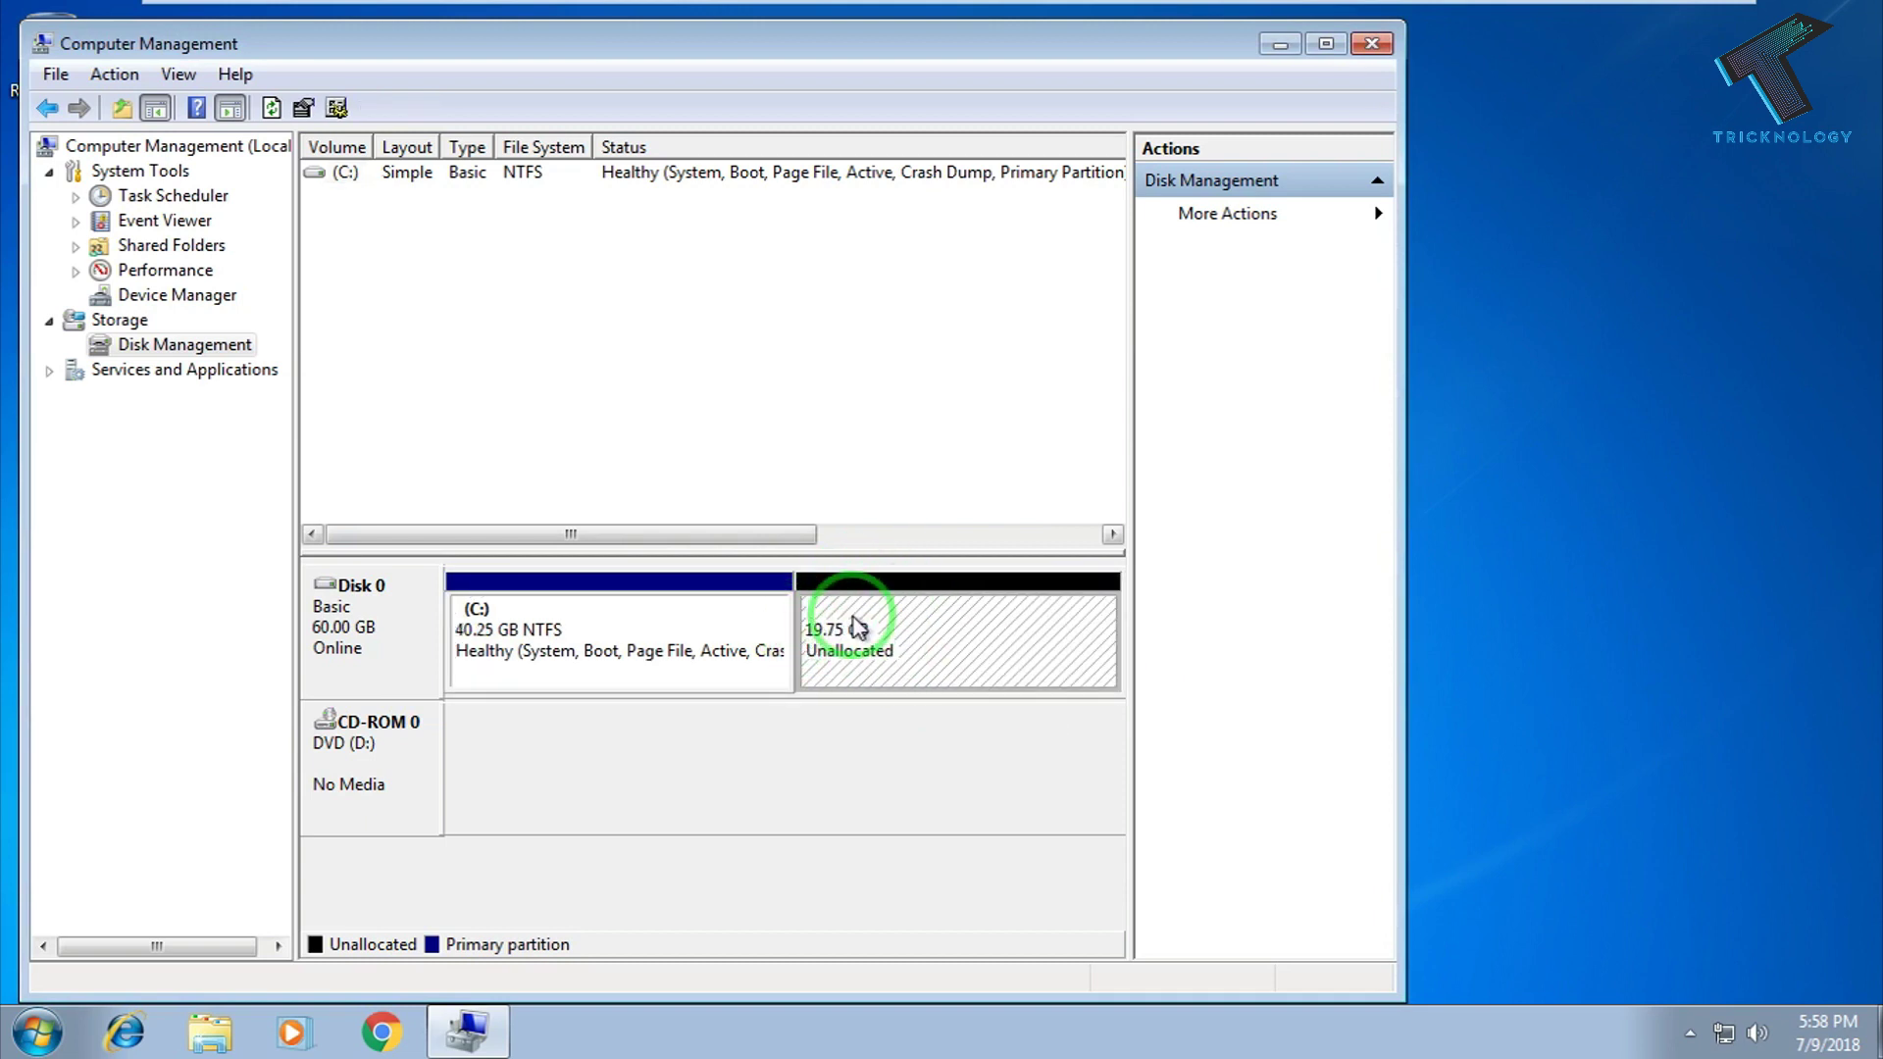
right_click(873, 619)
left_click(967, 633)
left_click(851, 665)
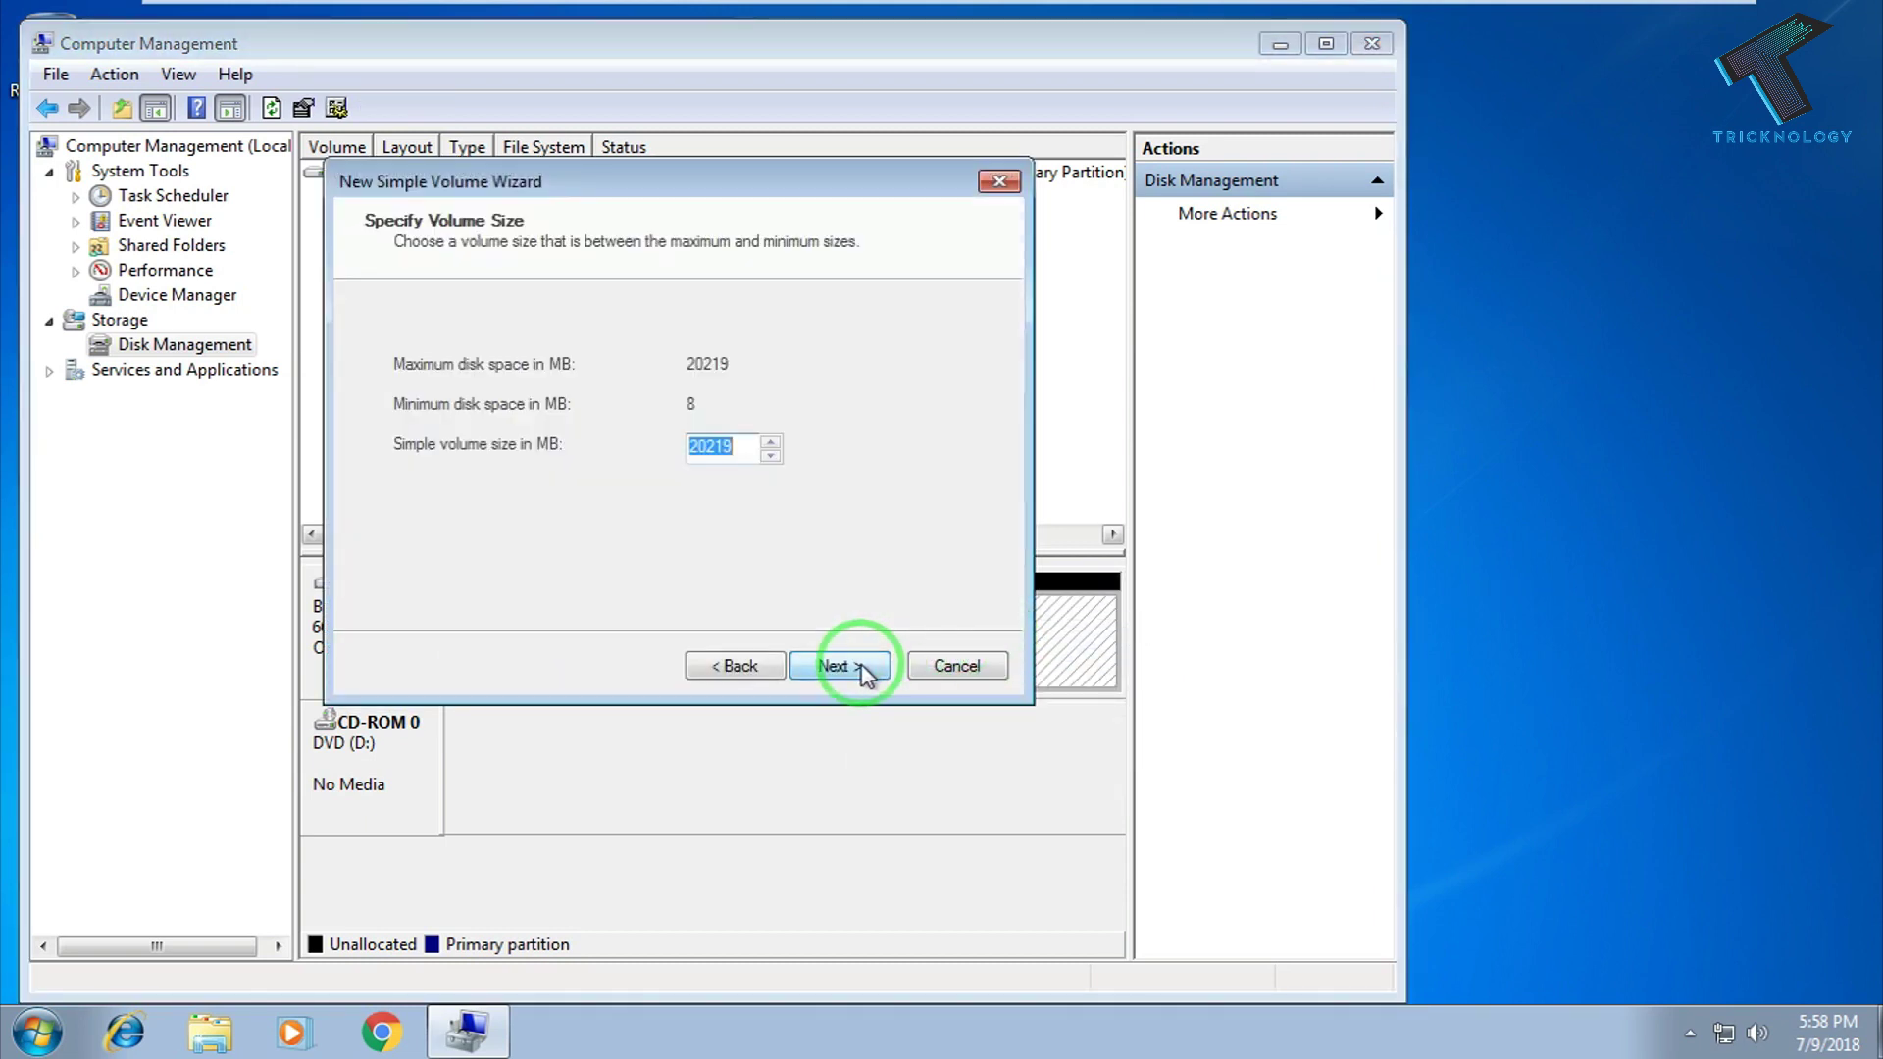
left_click(851, 666)
left_click(851, 666)
left_click(851, 666)
left_click(851, 665)
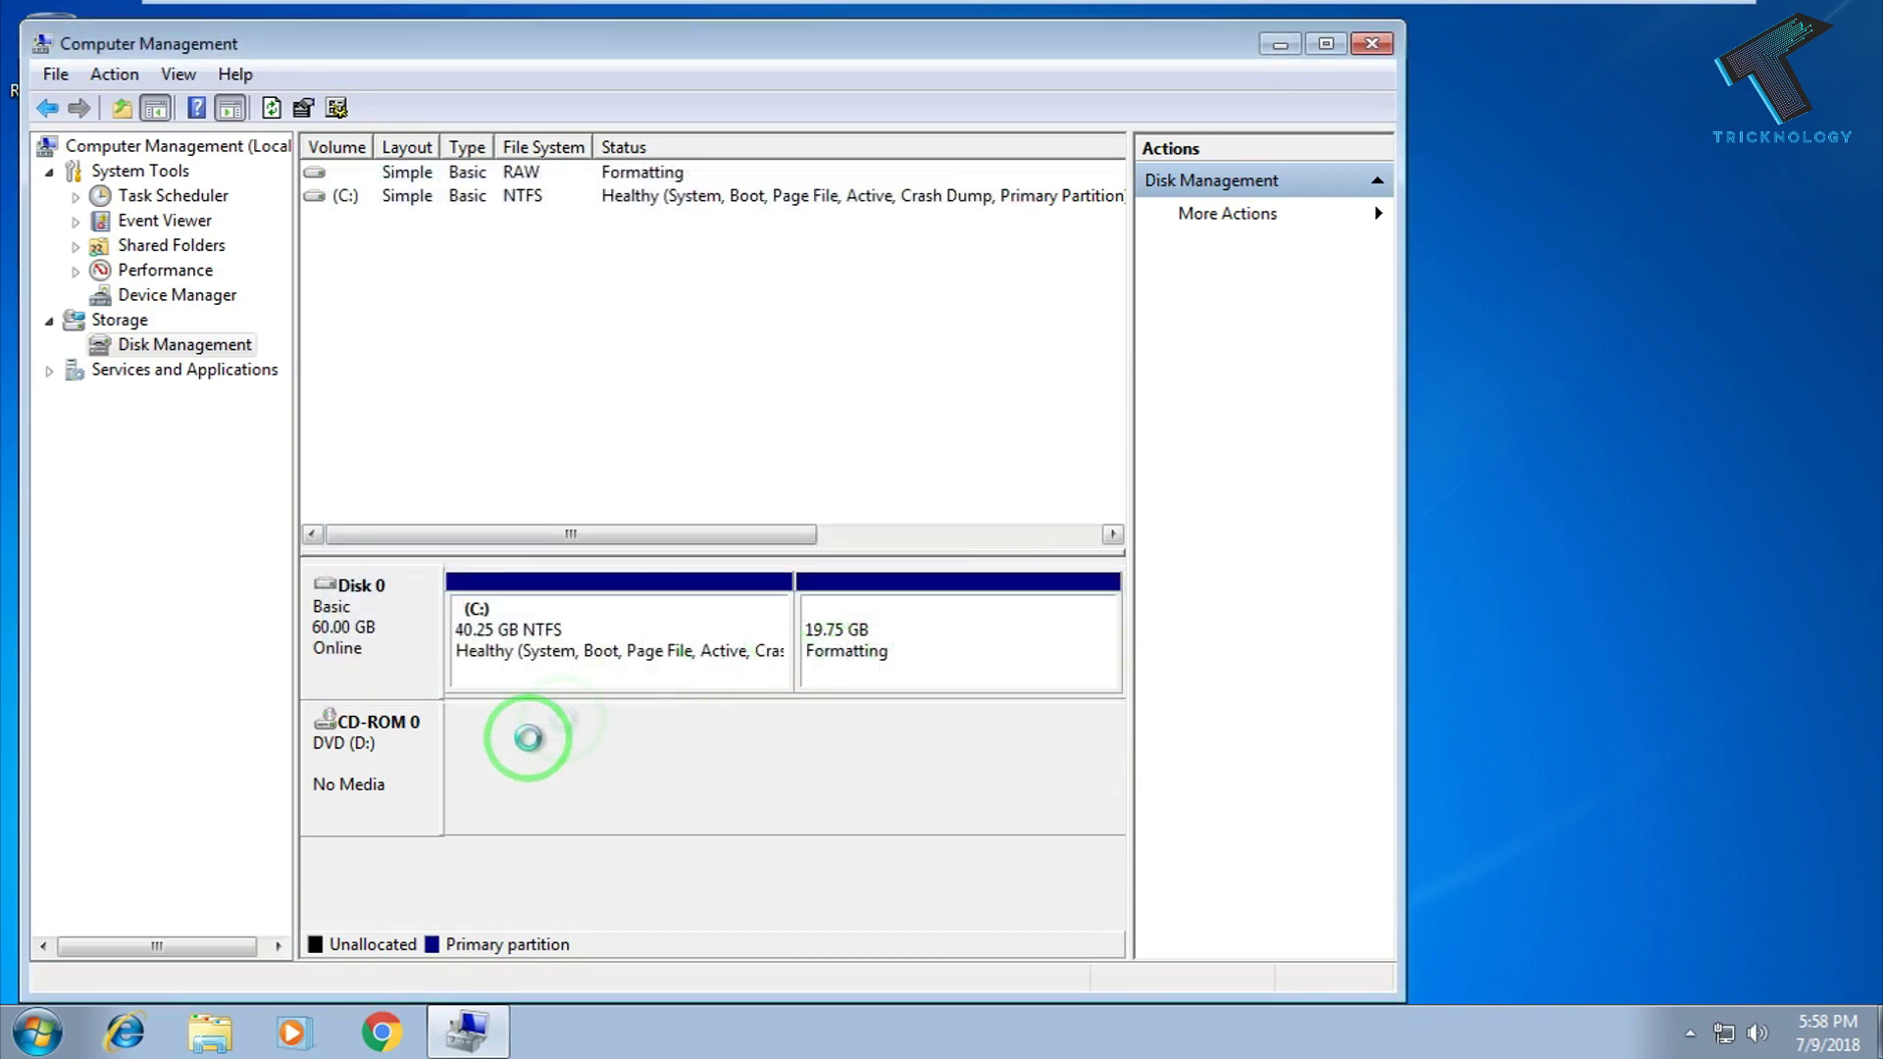
left_click(206, 1030)
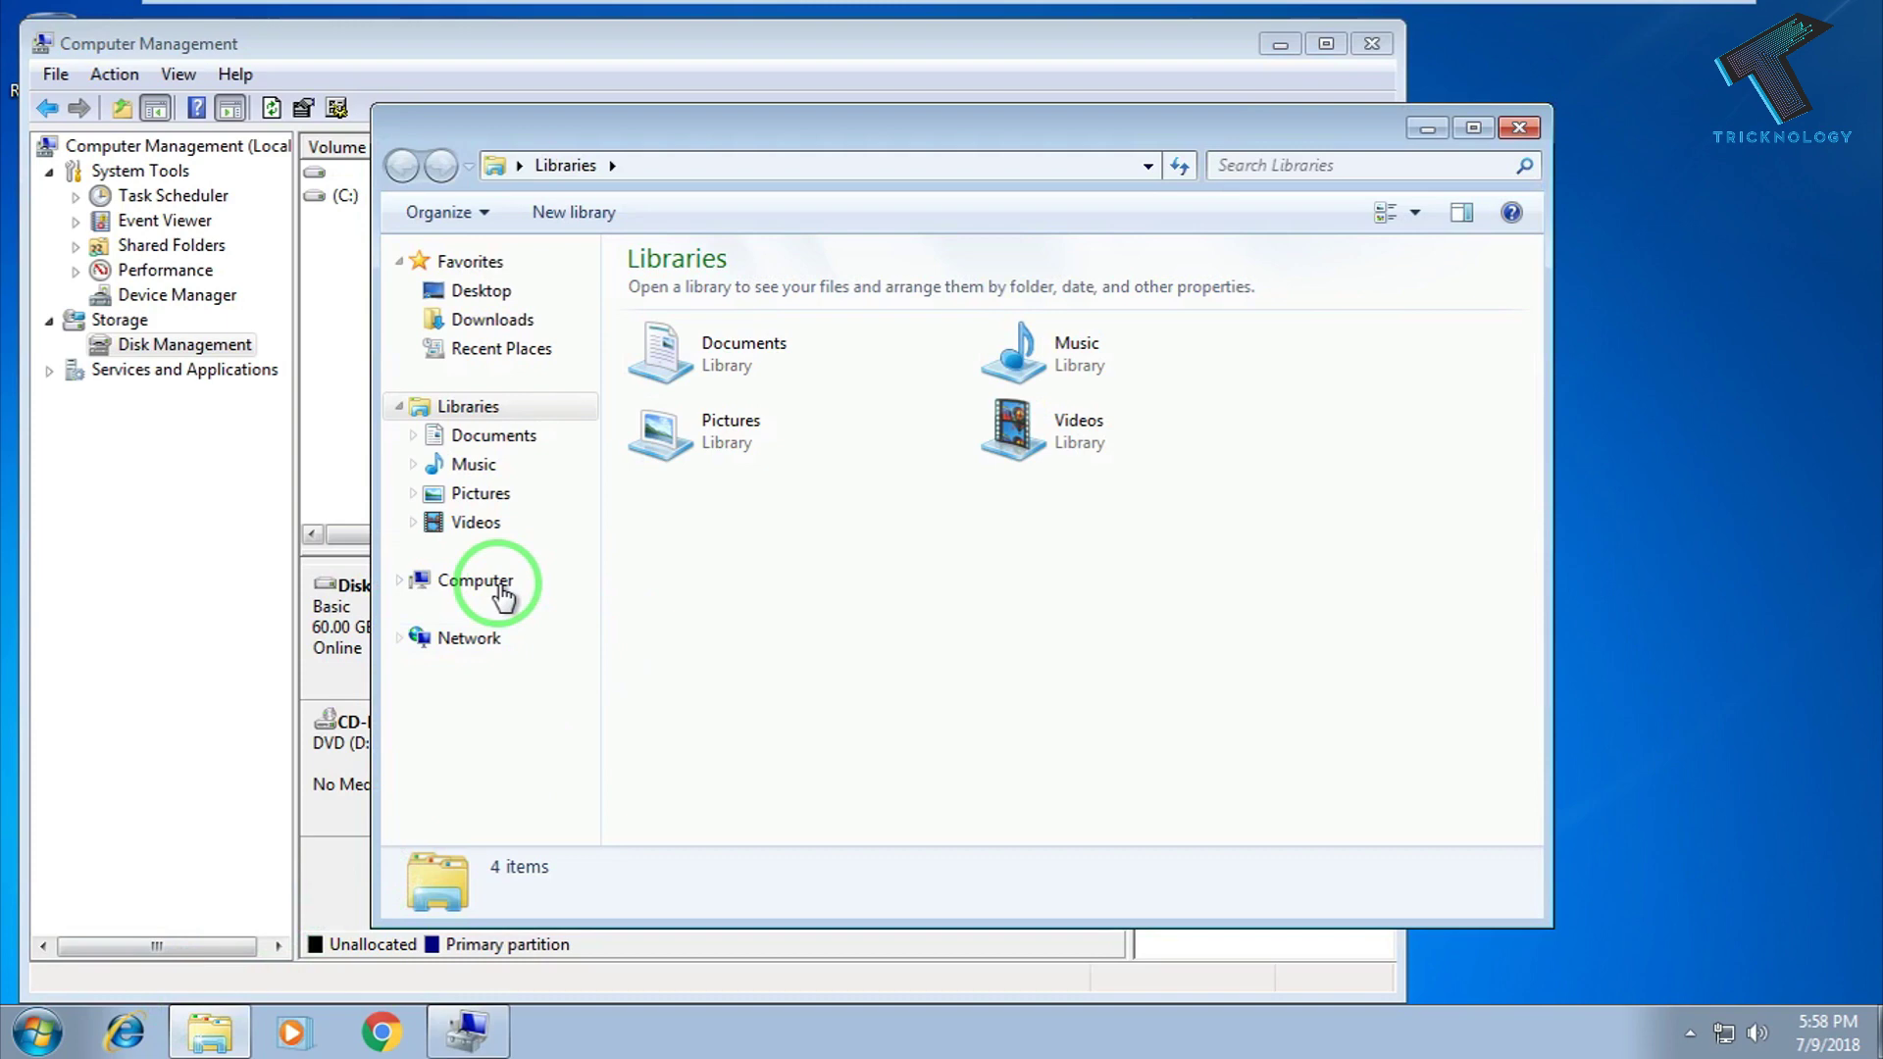
Open New Volume (G:) in File Explorer.
left_click(495, 584)
left_click_drag(1177, 128, 1241, 115)
double_click(1716, 287)
left_click(785, 567)
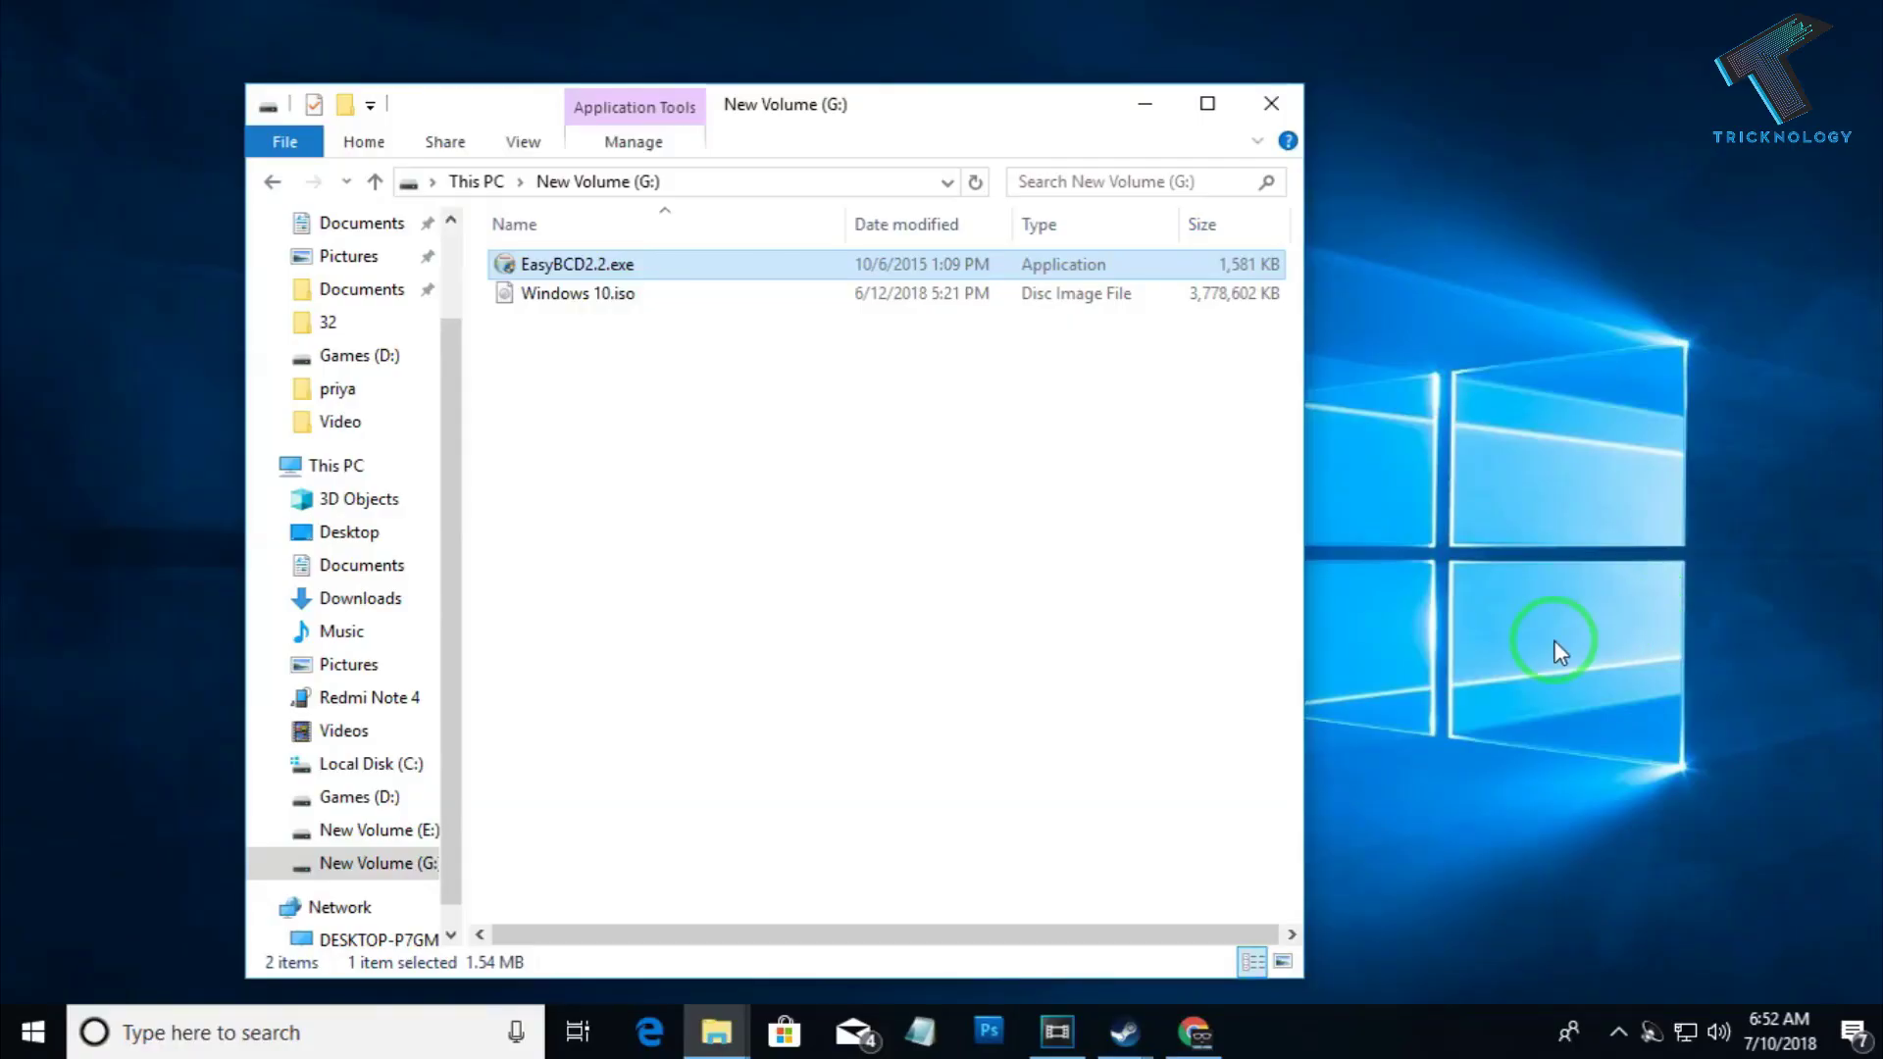
Install EasyBCD2.2.exe as administrator with default settings, unchecking Run EasyBCD at the end.
right_click(571, 277)
left_click(631, 310)
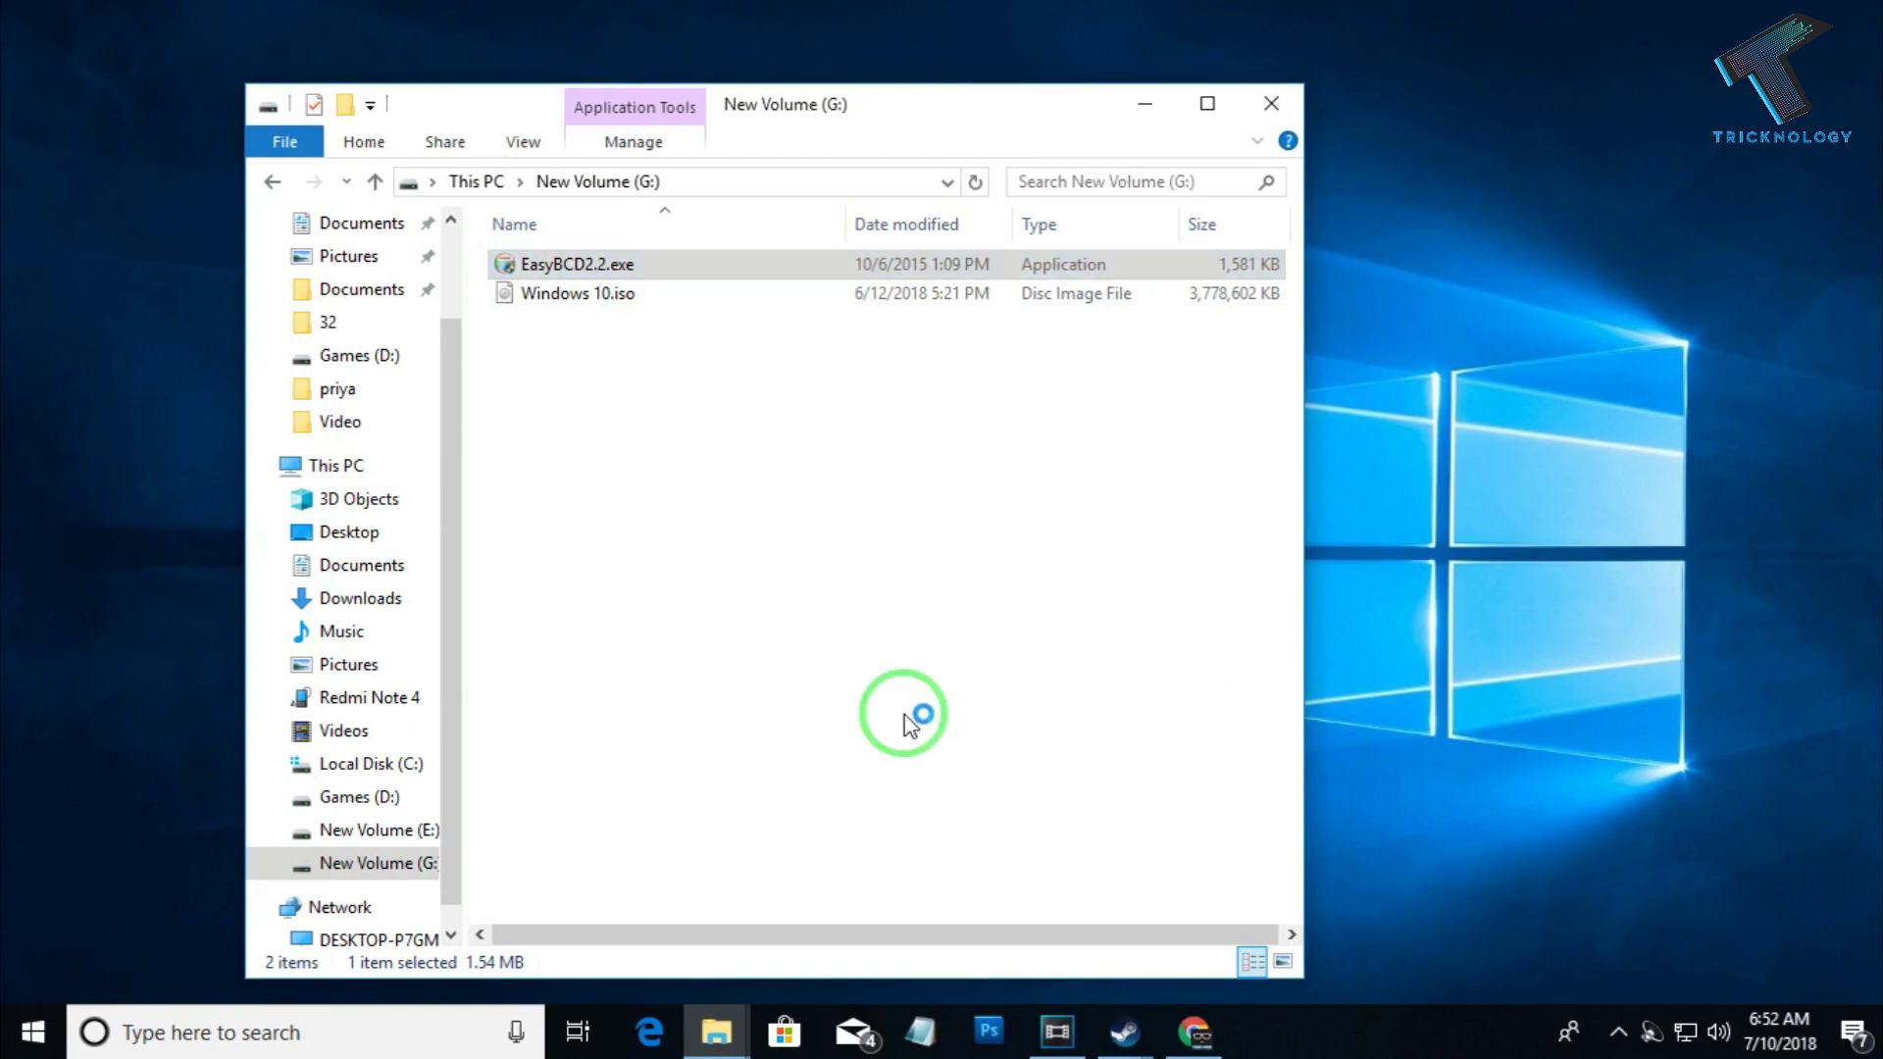
left_click(1098, 737)
left_click(1099, 740)
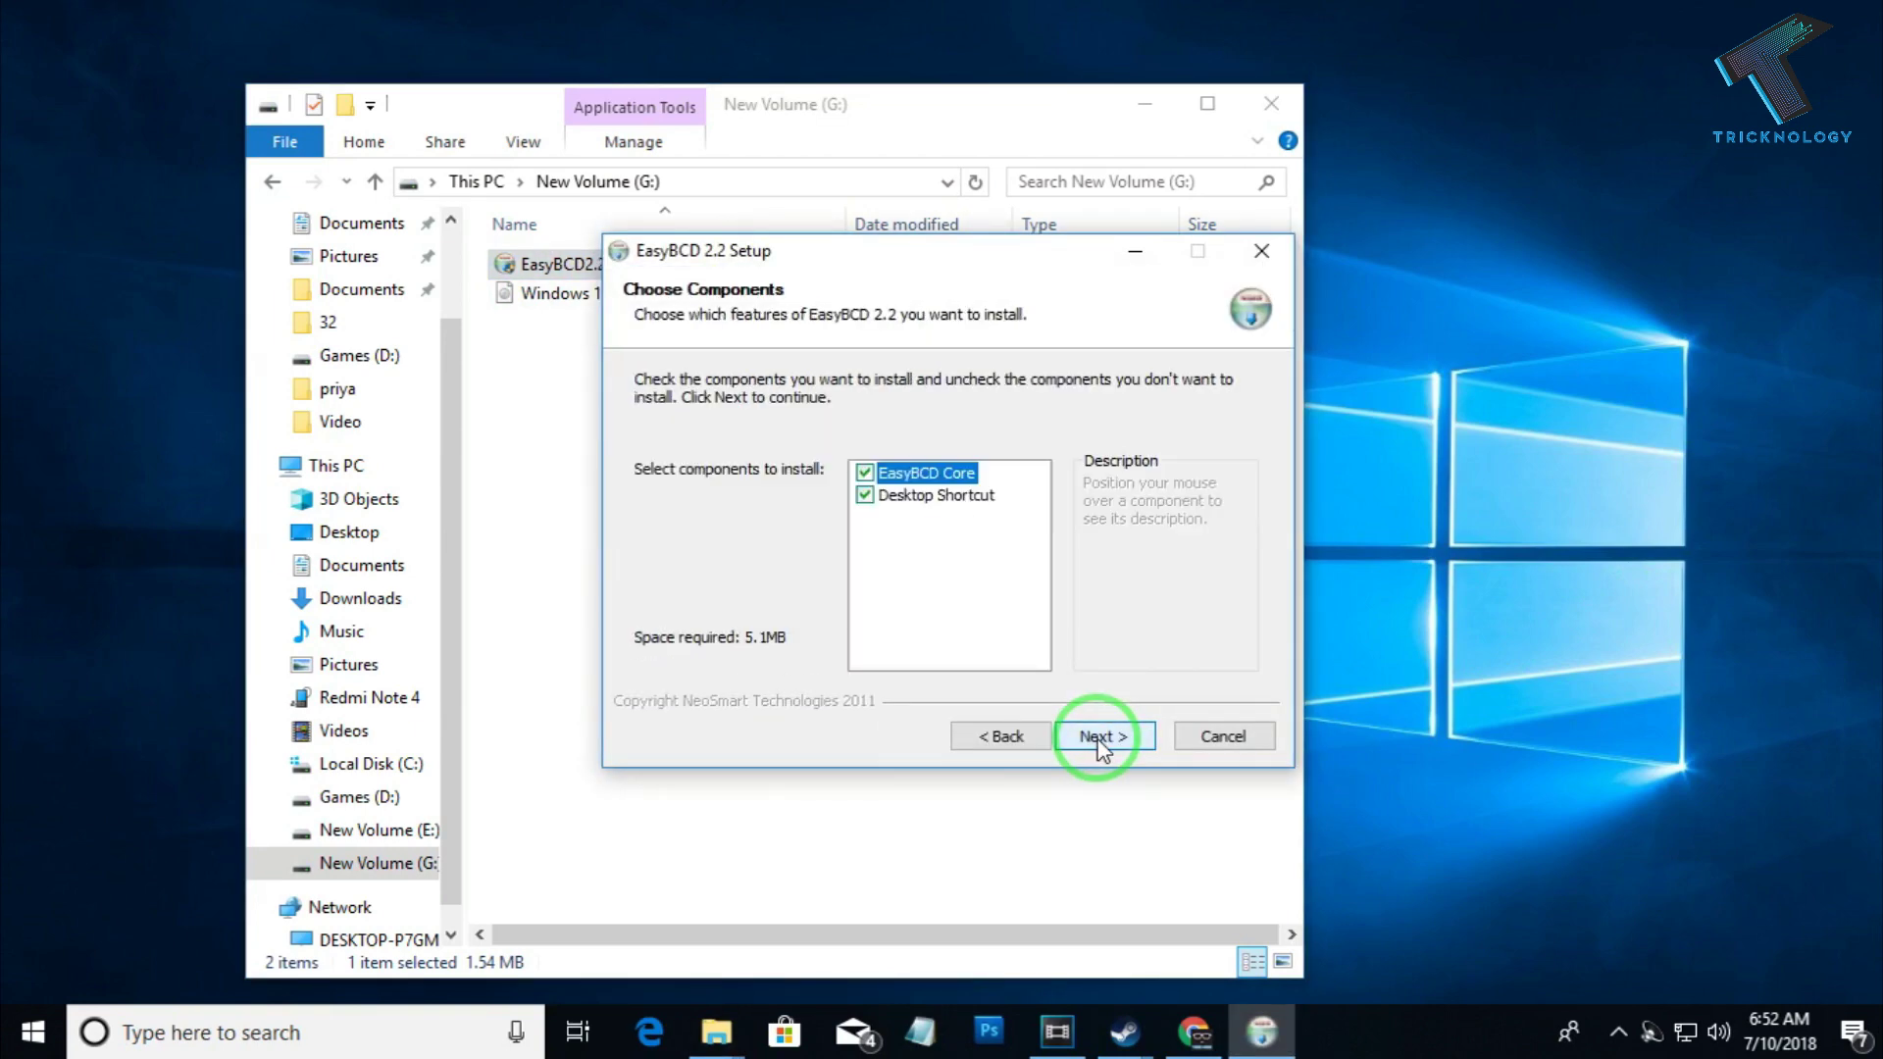
left_click(1099, 740)
left_click(1099, 741)
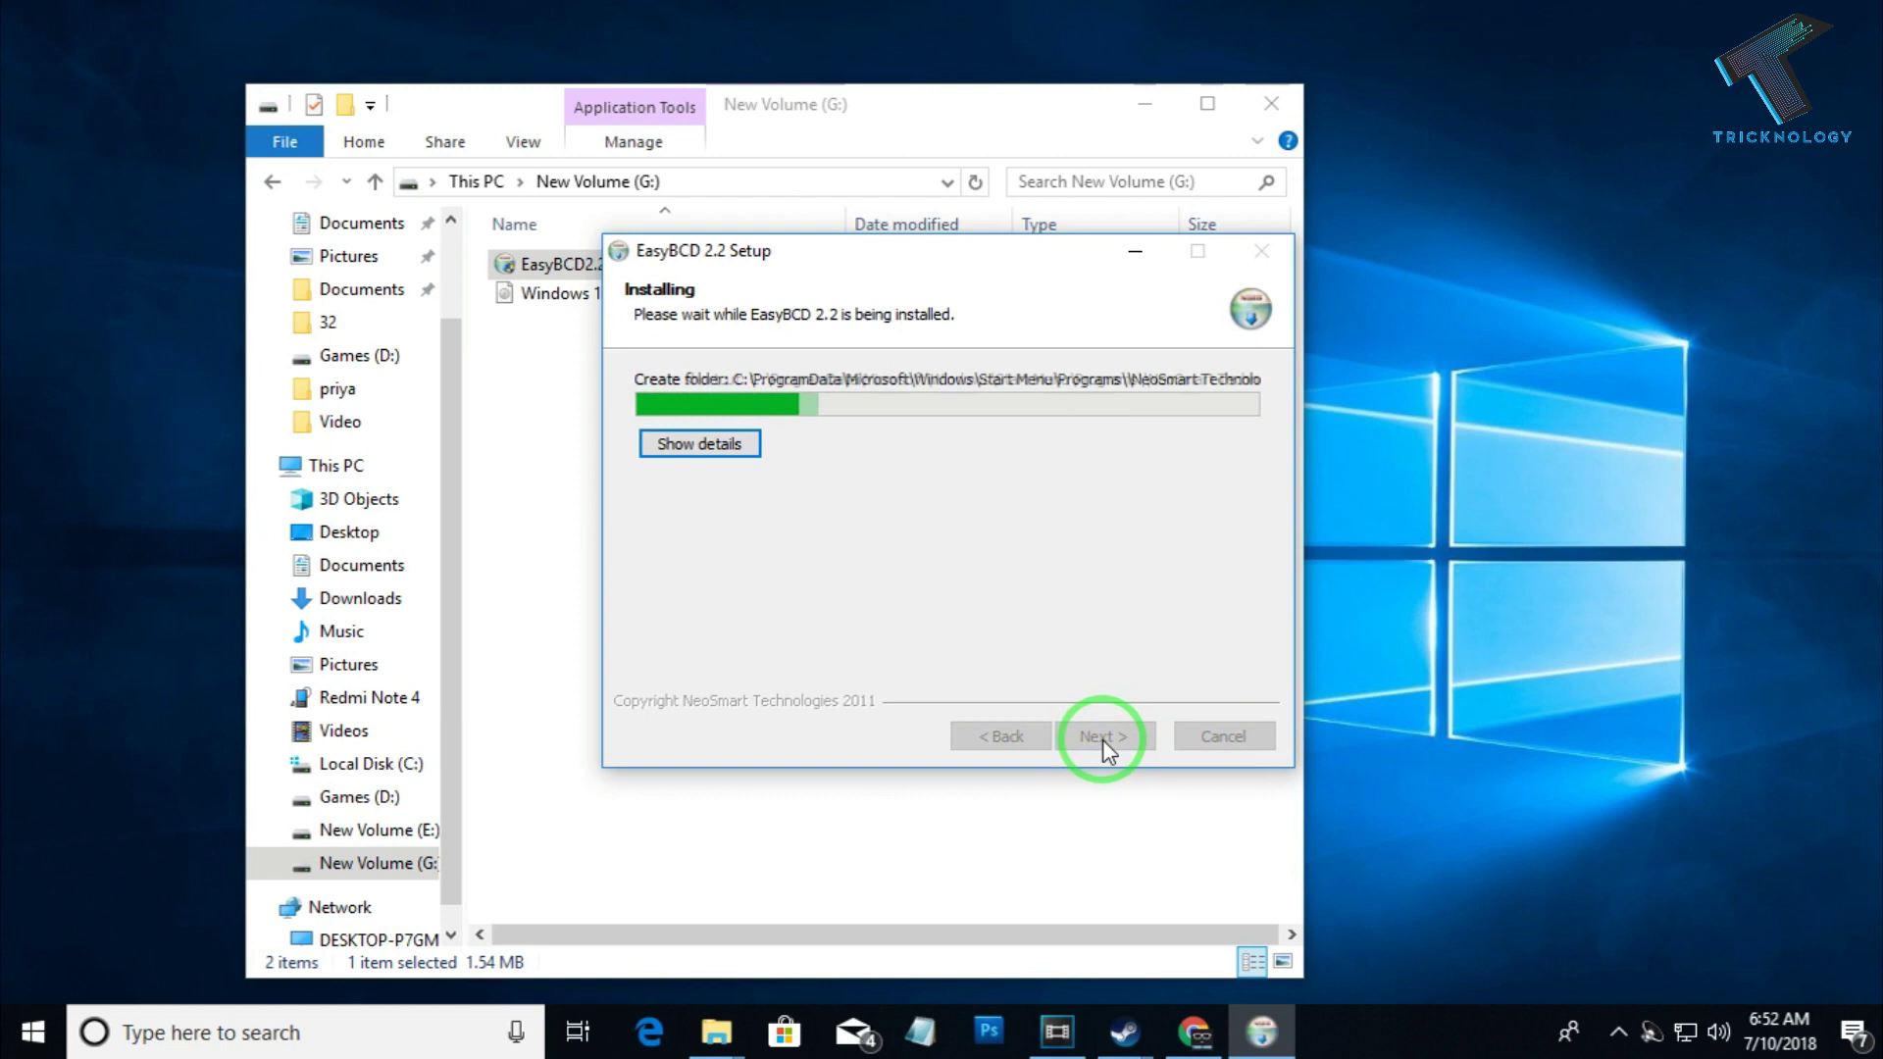
left_click(903, 490)
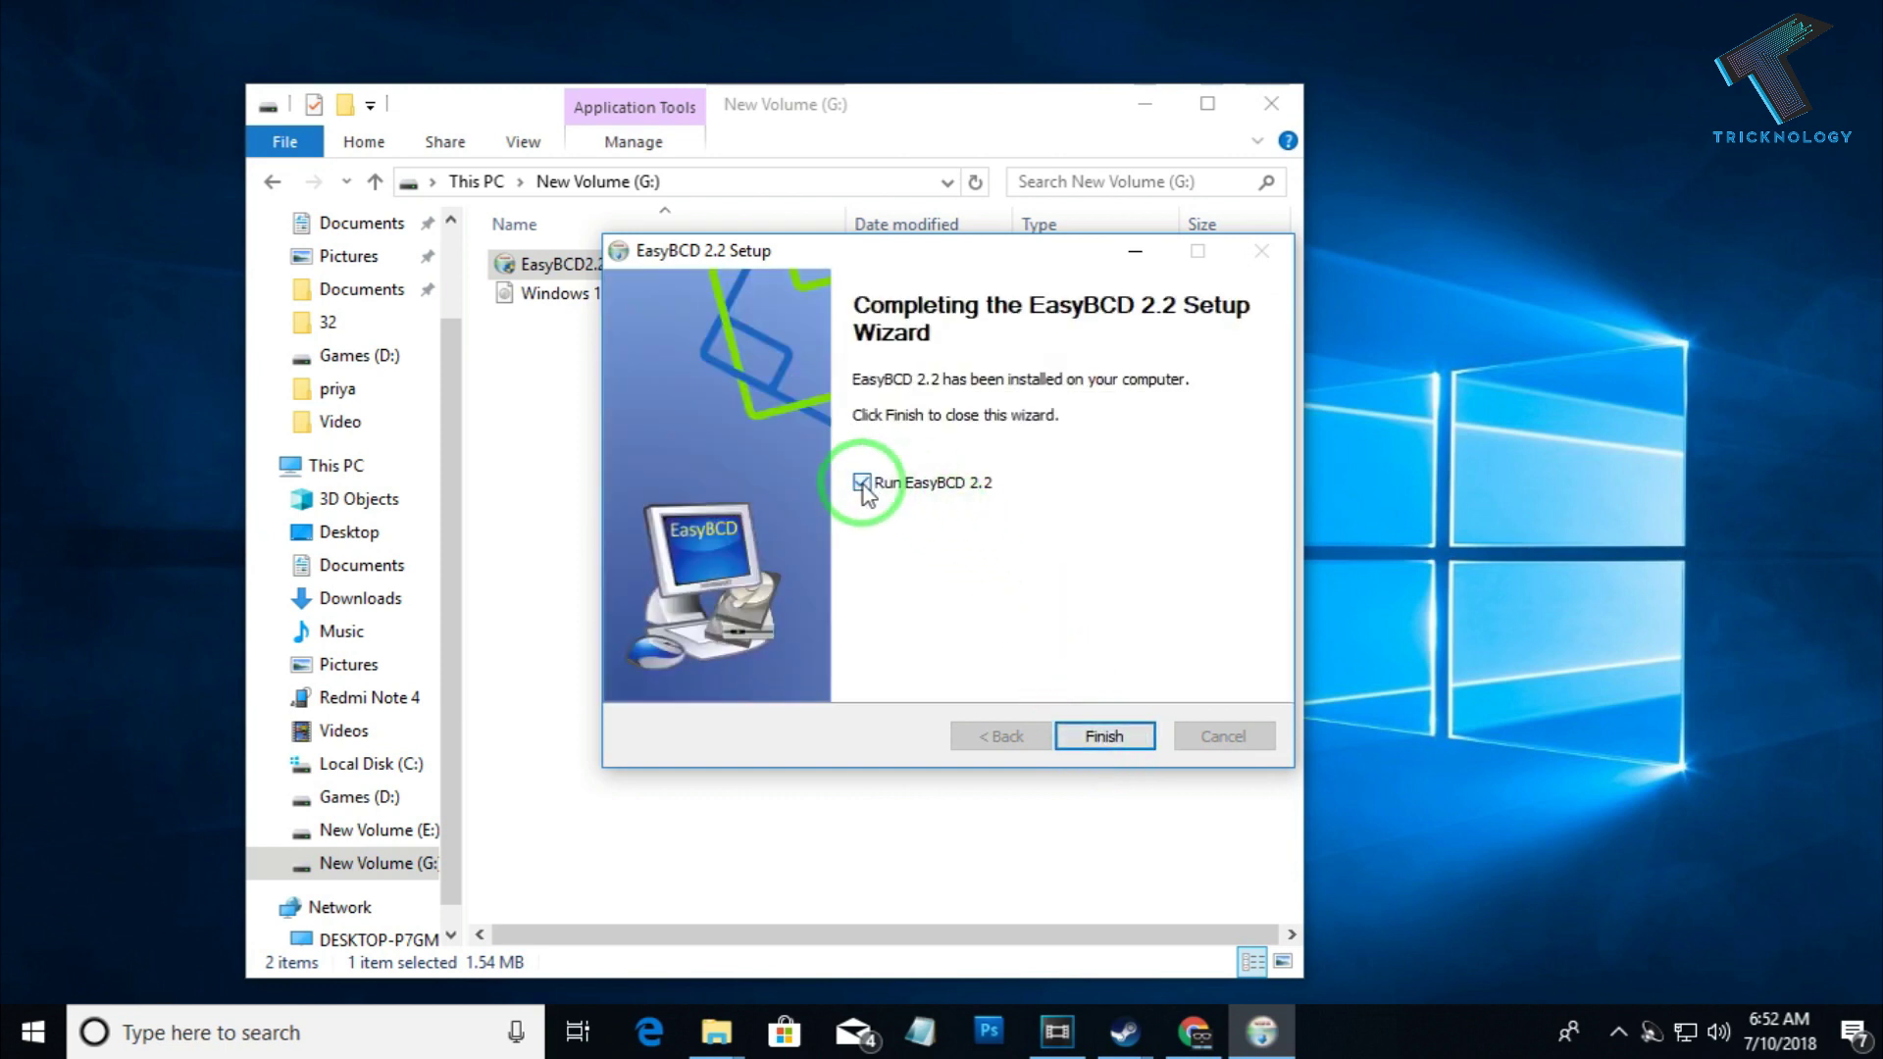
left_click(1102, 735)
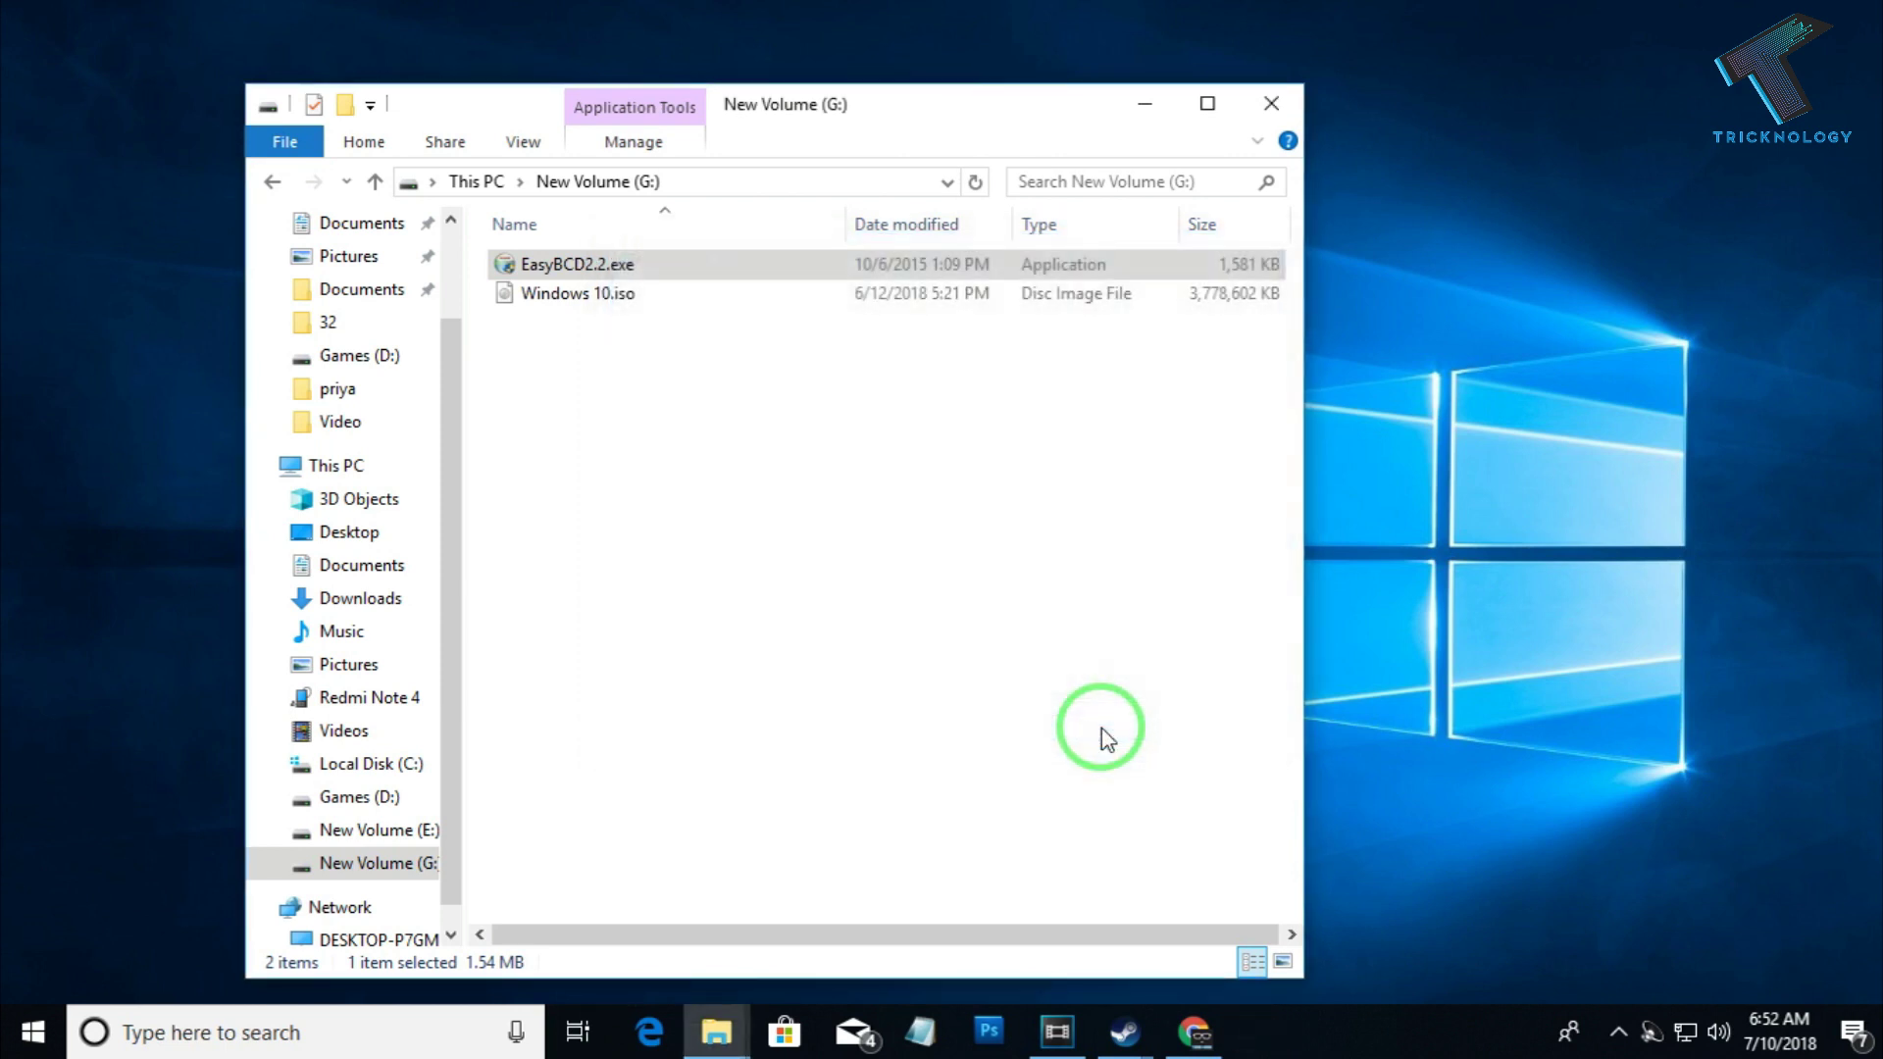
Extract Windows 10.iso here with WinRAR and check that boot, efi, sources and setup.exe appear on New Volume (G:).
right_click(571, 293)
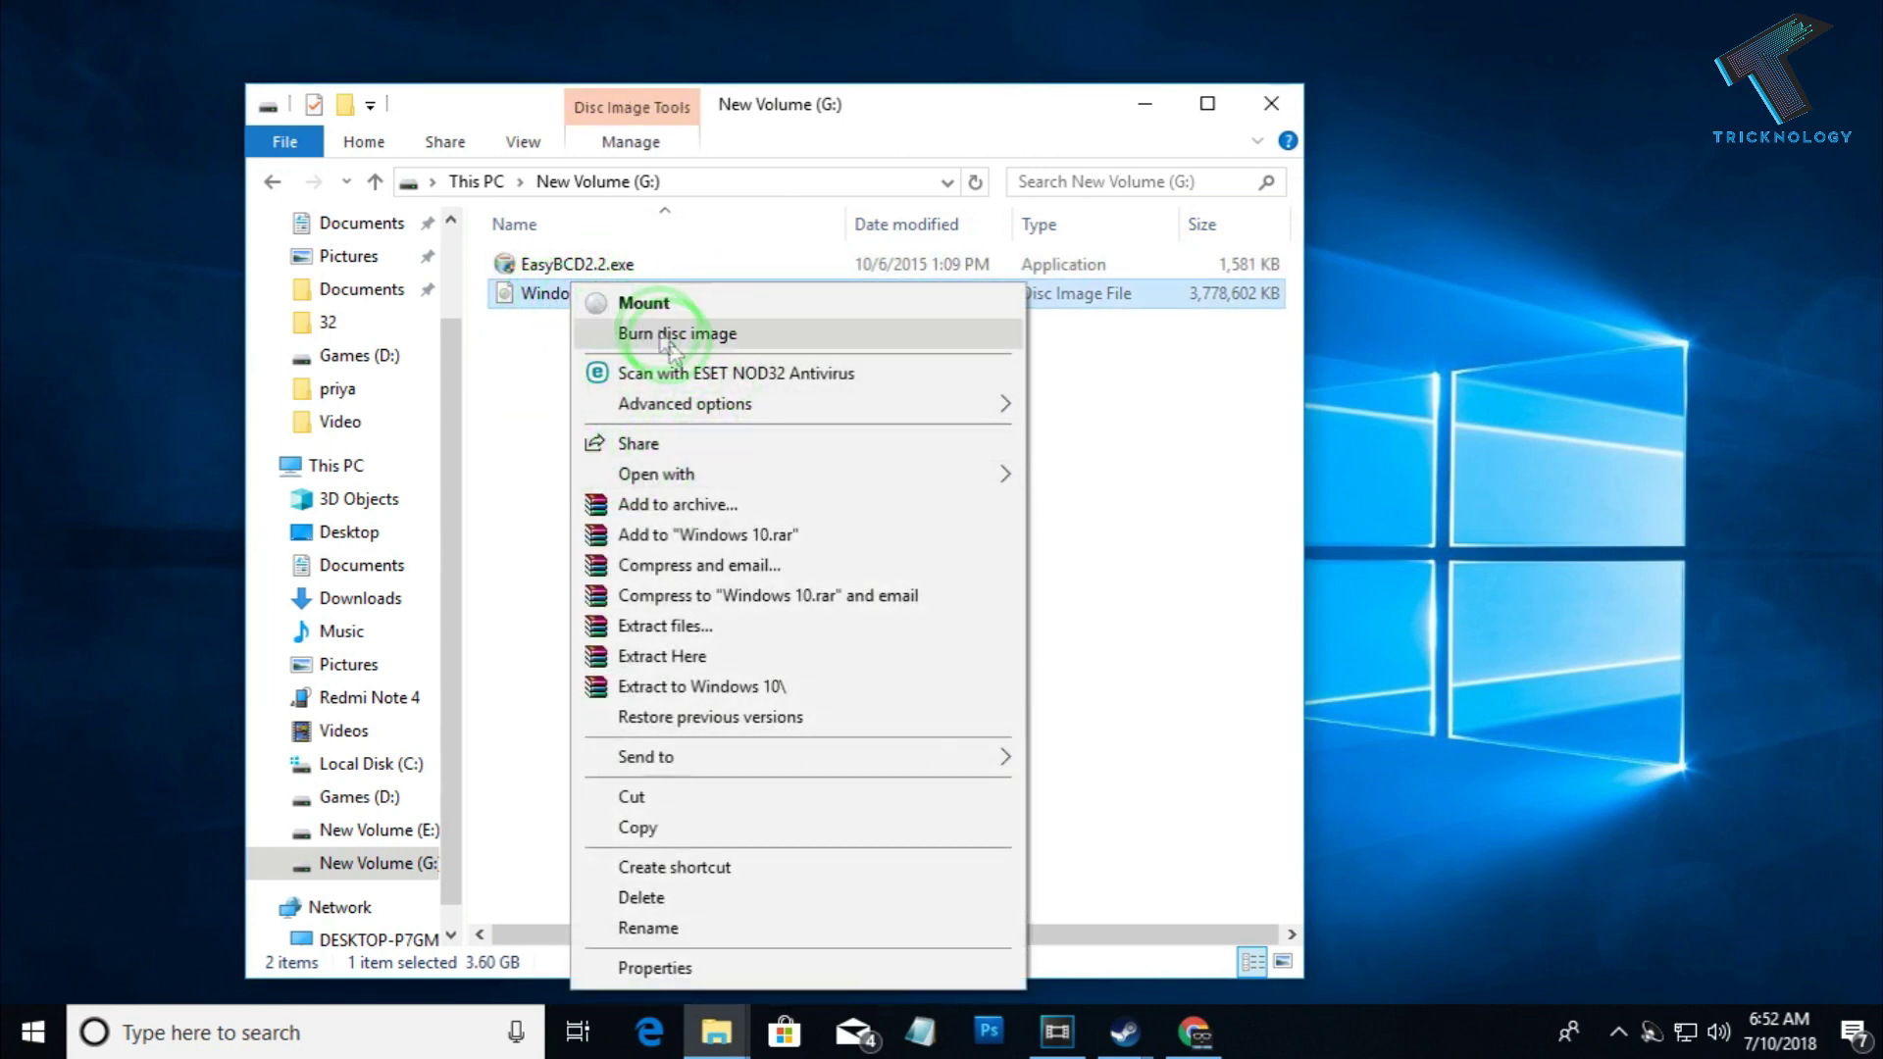
left_click(769, 657)
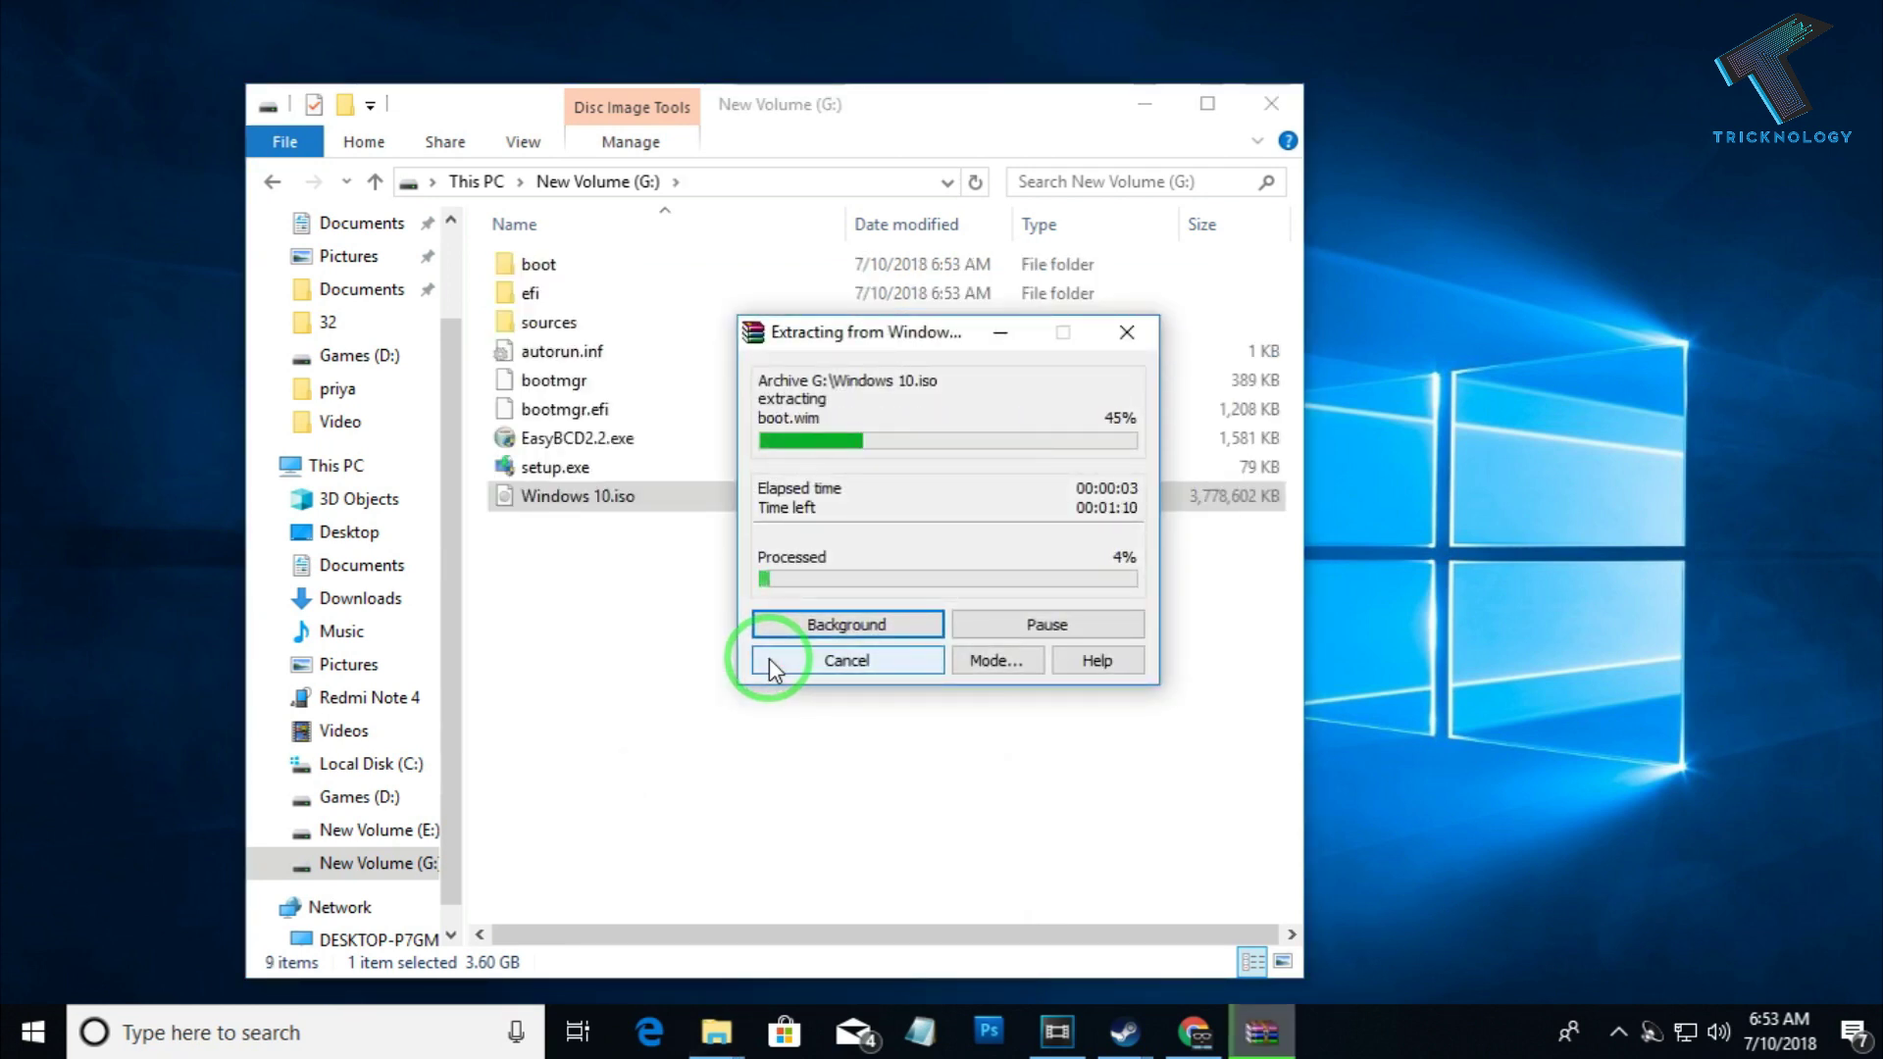
left_click(368, 465)
left_click(944, 799)
left_click(1082, 845)
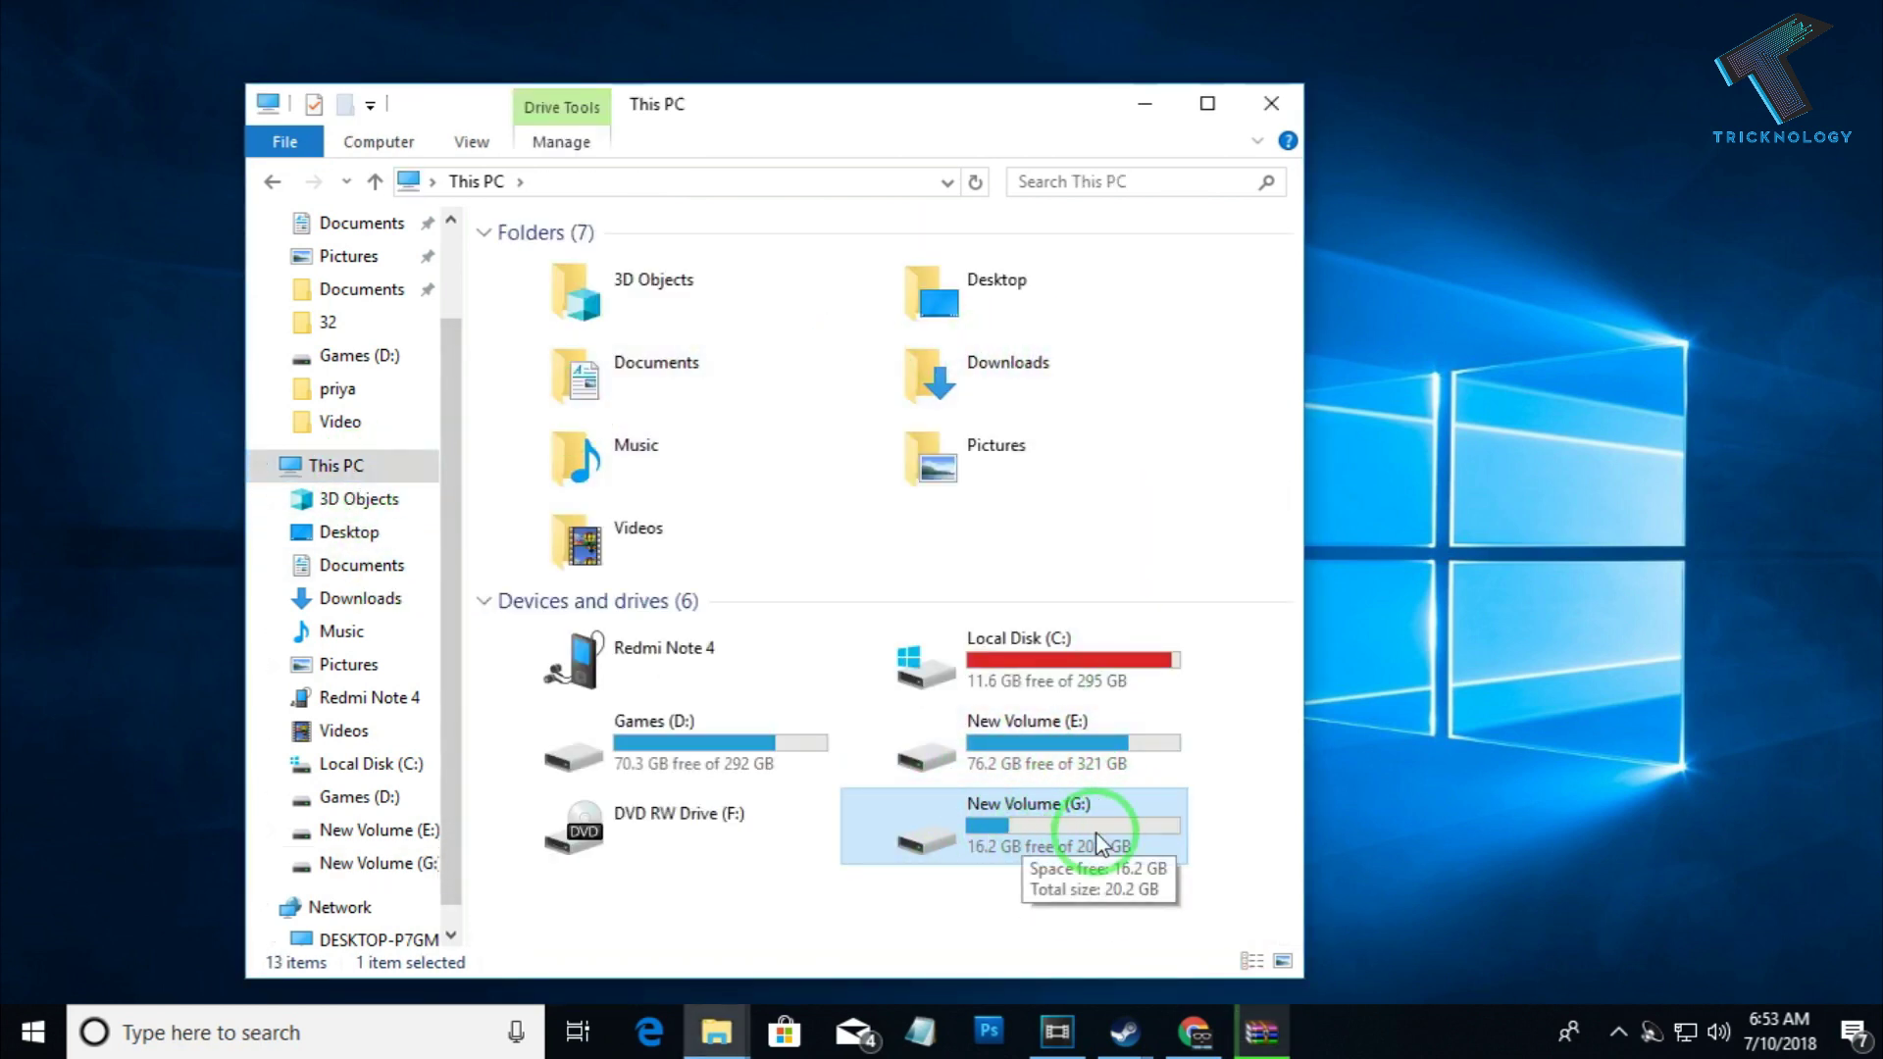
double_click(1088, 836)
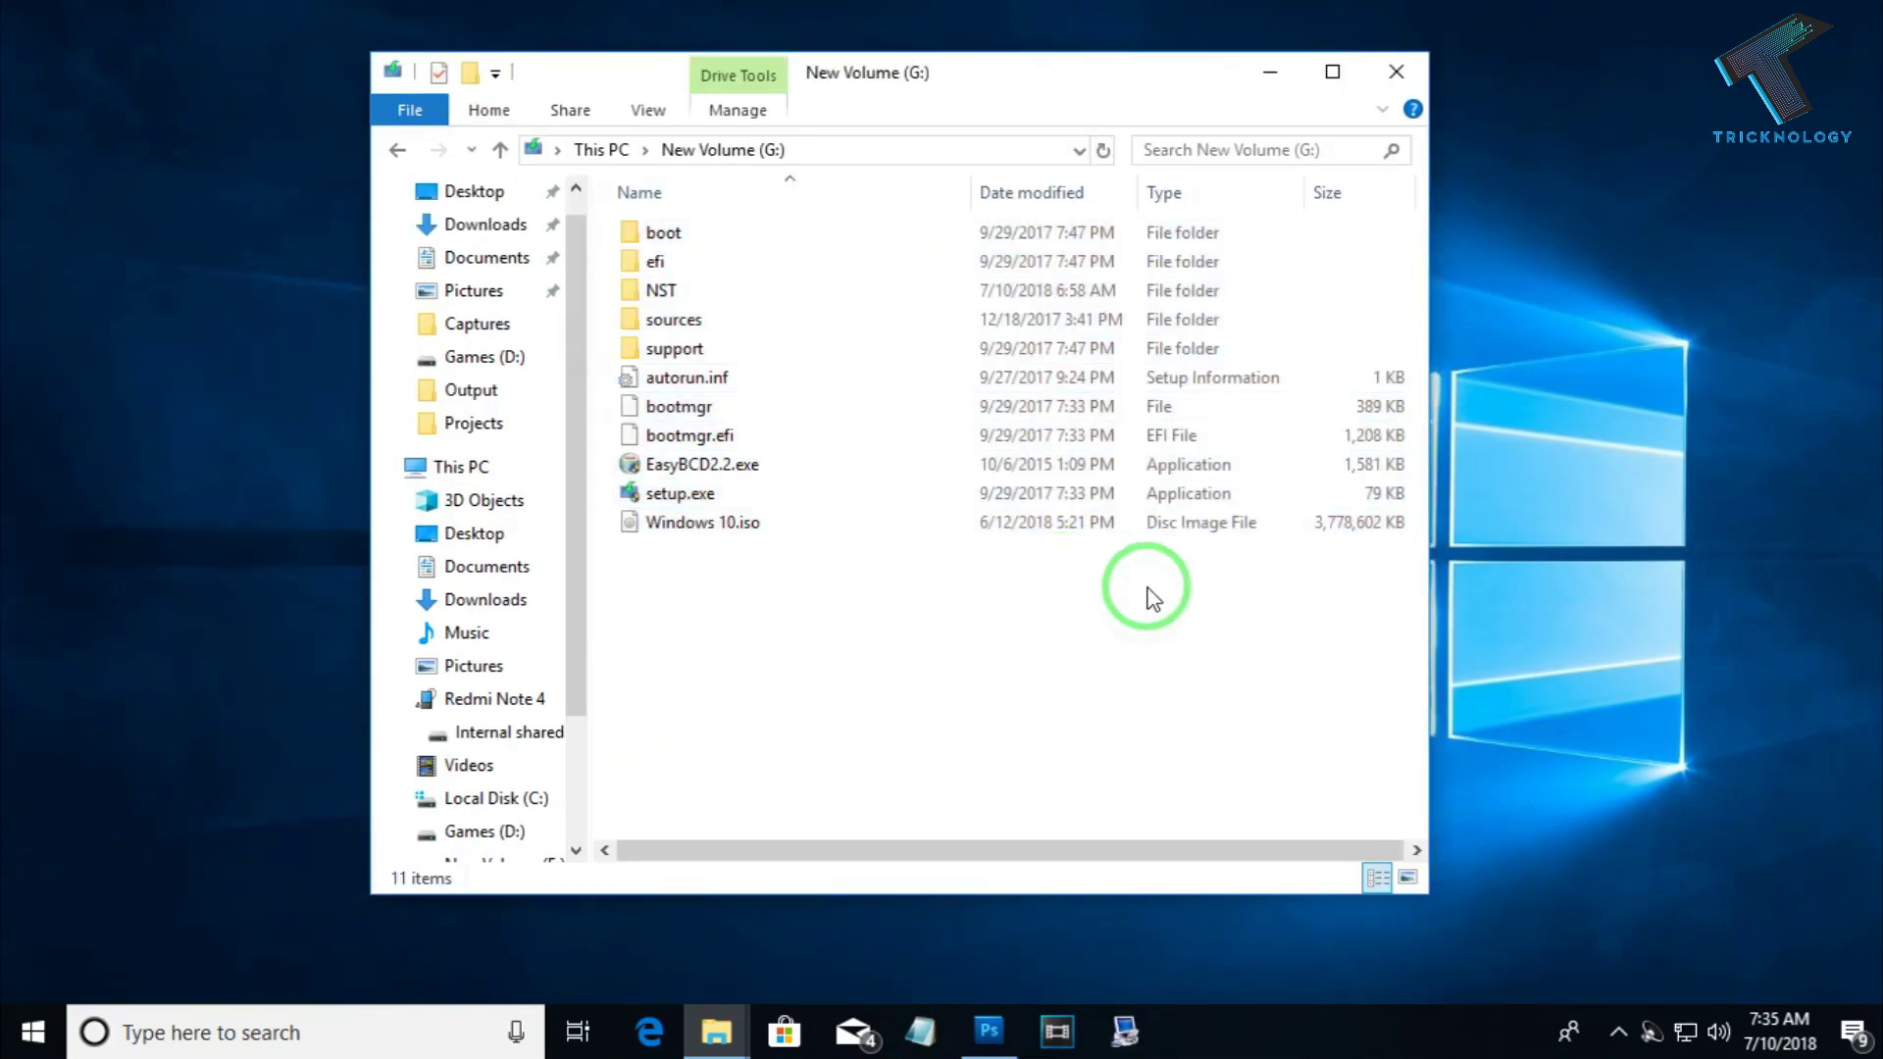
left_click_drag(1115, 601, 726, 232)
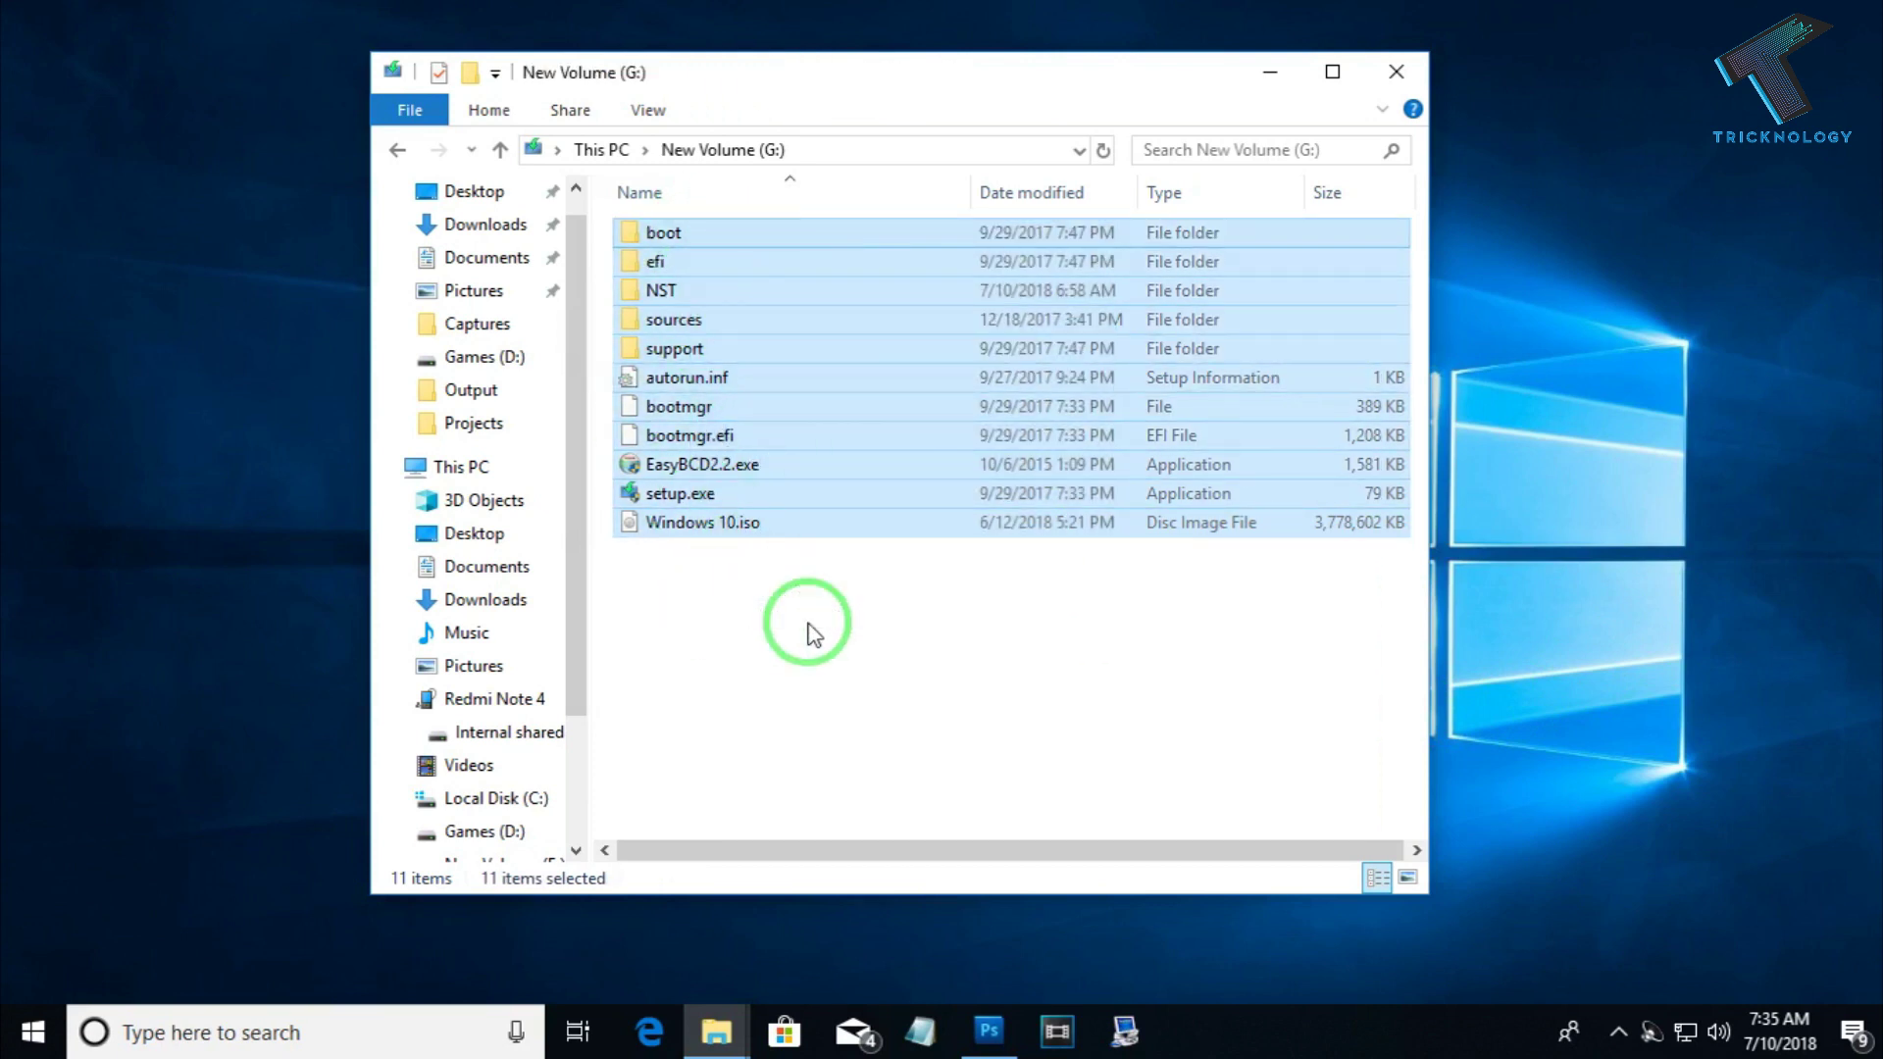
Launch EasyBCD past the EFI warning and open Edit Boot Menu with the Windows 10 entry selected.
left_click(1002, 677)
left_click(1126, 1032)
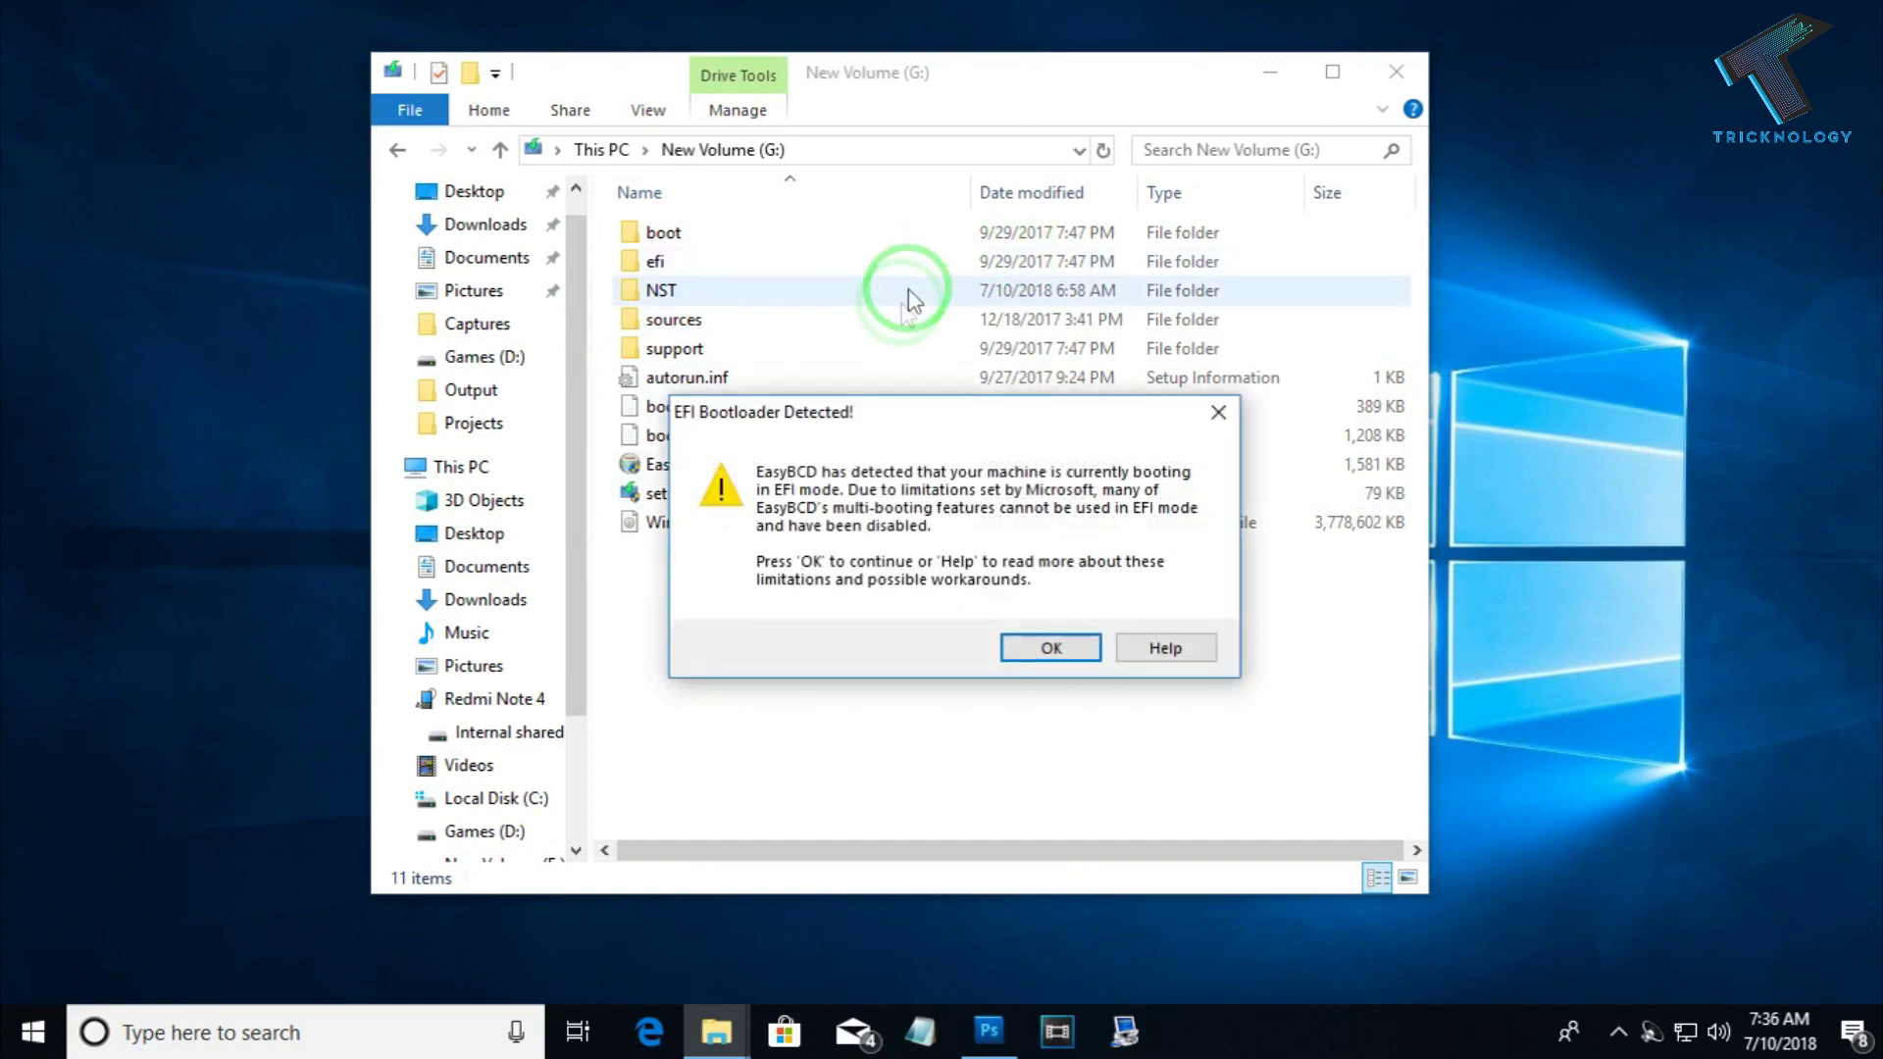
left_click(1030, 648)
left_click_drag(891, 167, 1091, 176)
left_click(897, 368)
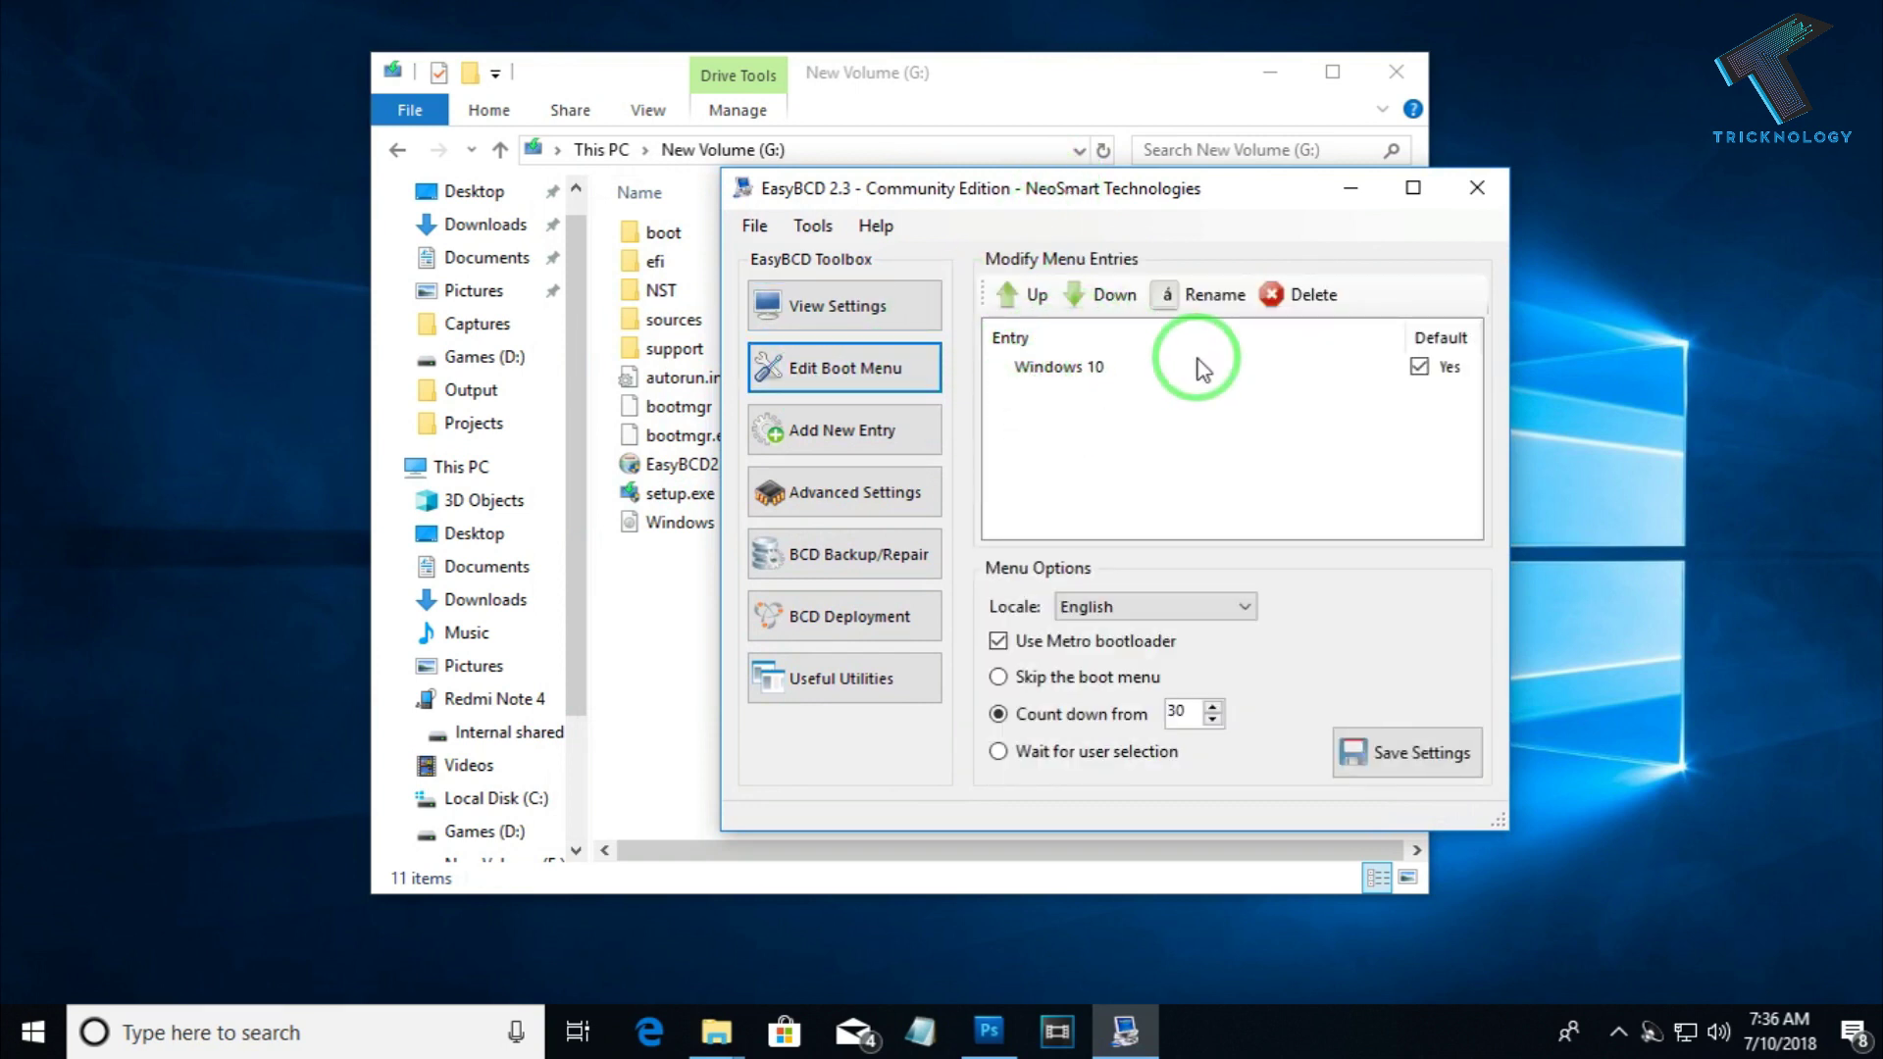
left_click(1067, 377)
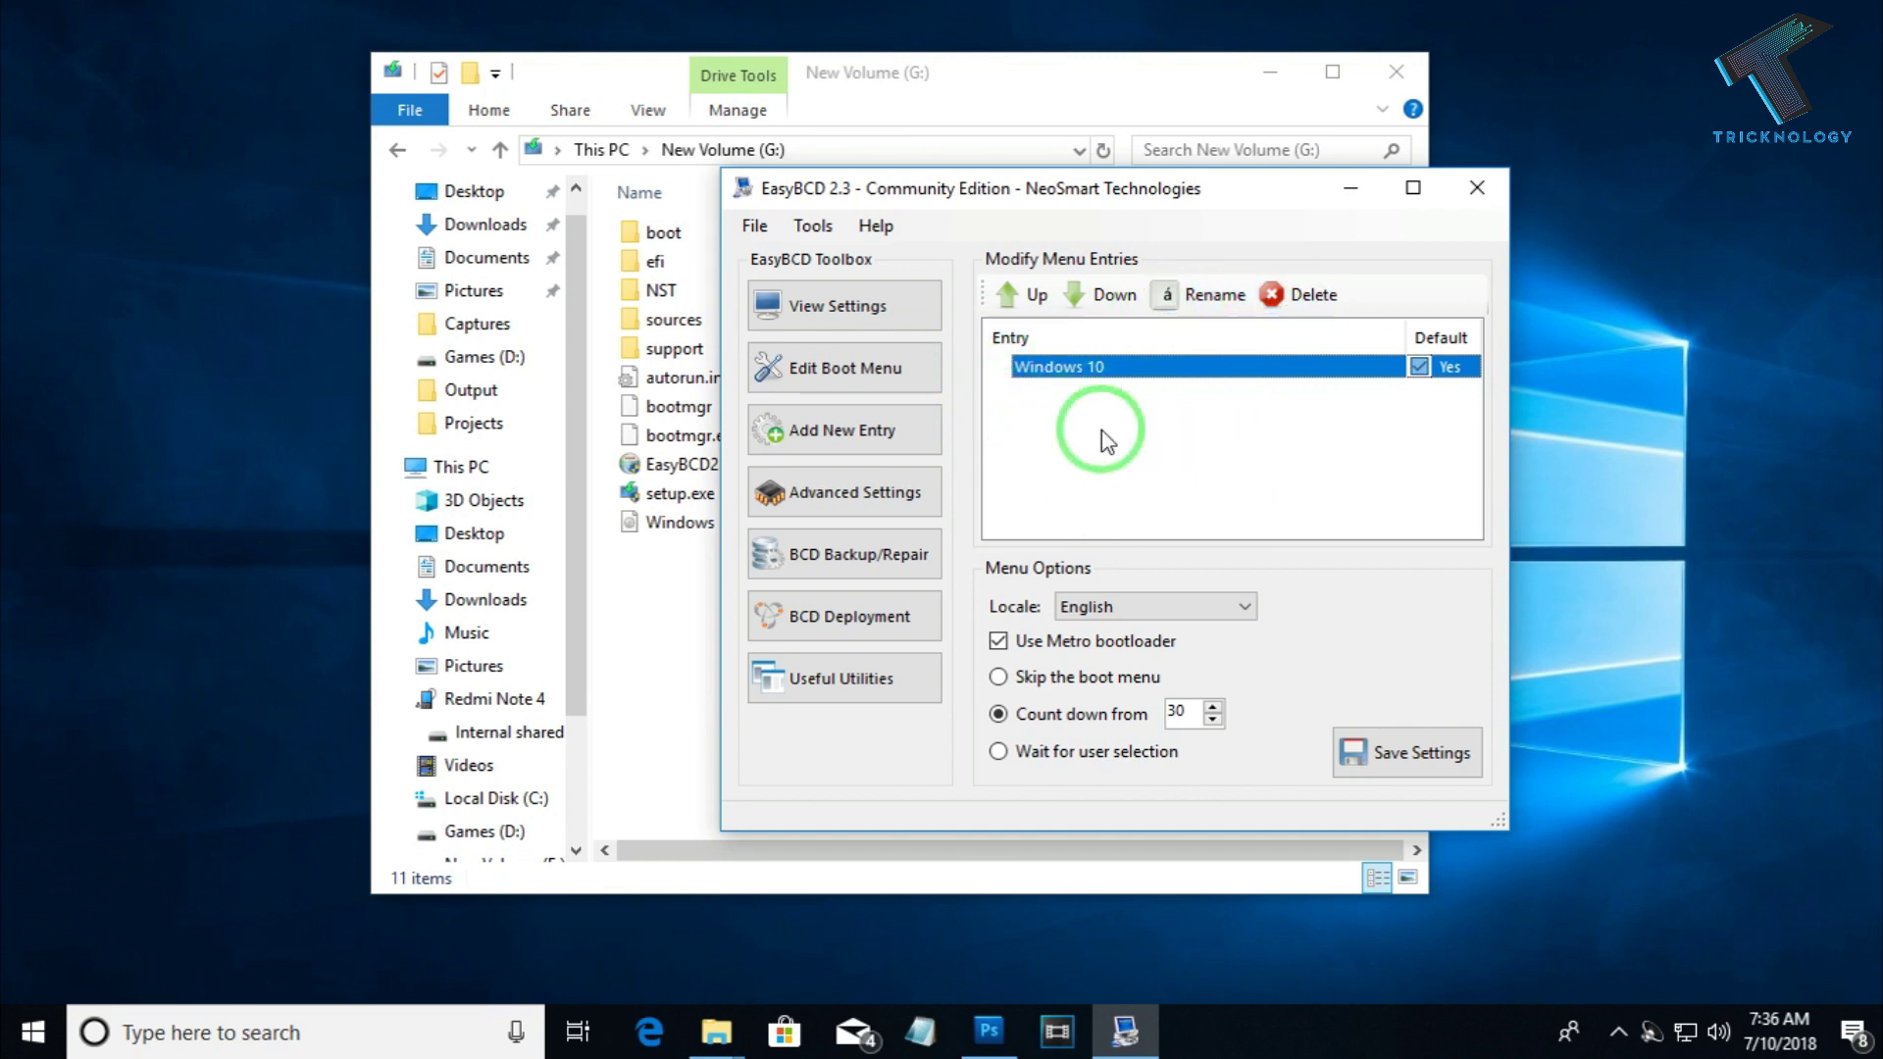
Start a new WinPE boot entry named 'Windows 10 Installer'.
left_click(864, 452)
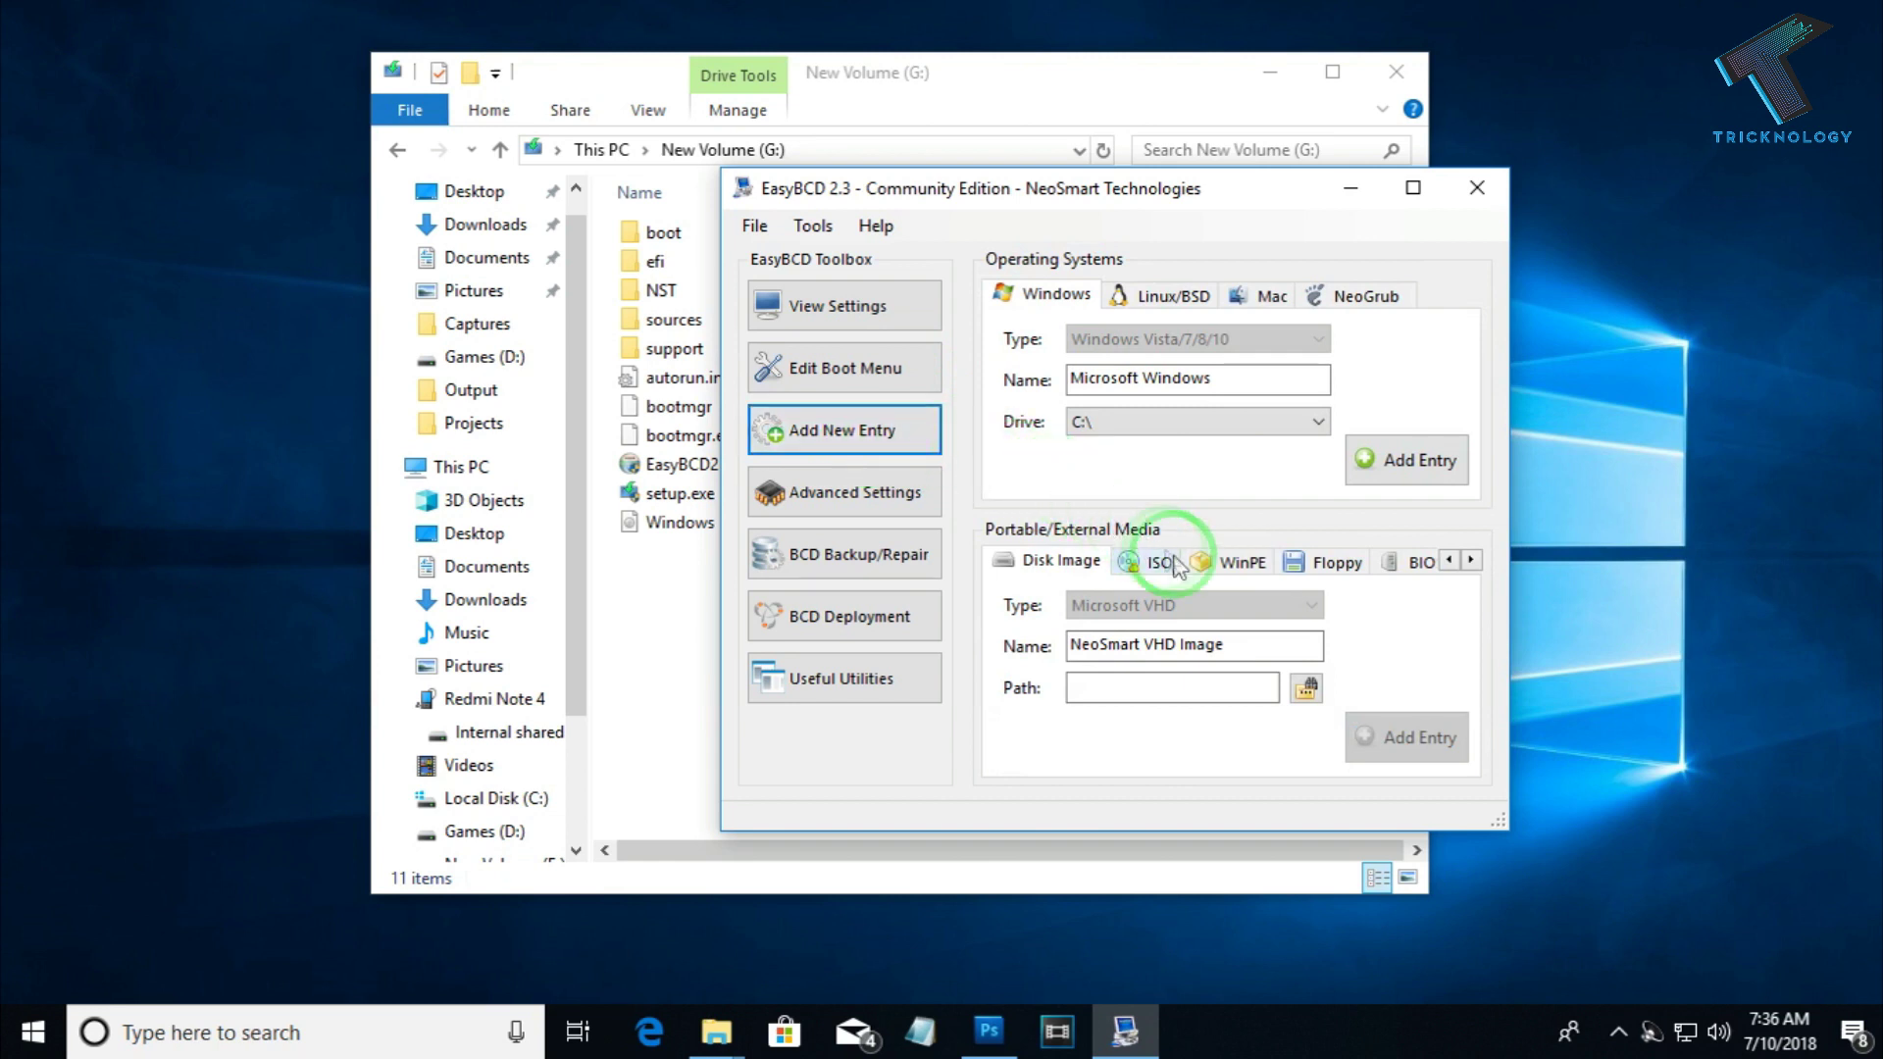
left_click(1238, 569)
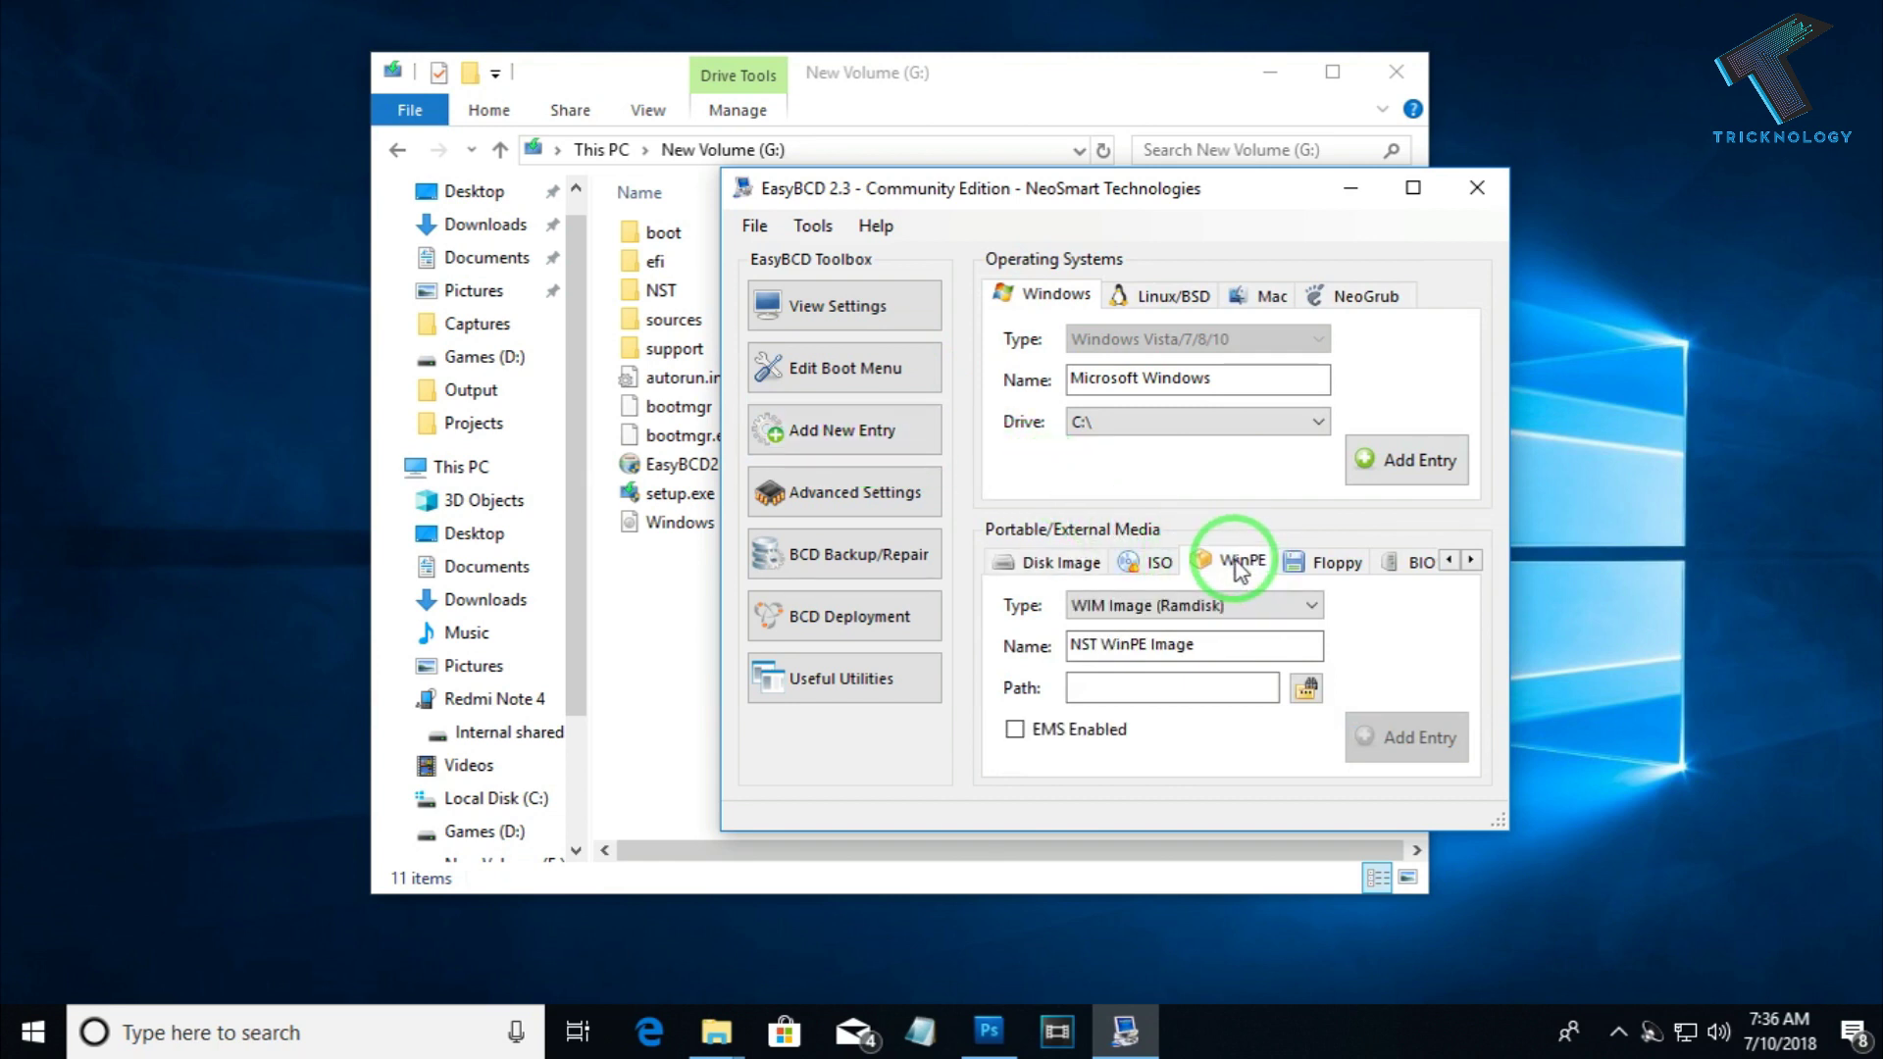
left_click_drag(1260, 644, 1026, 628)
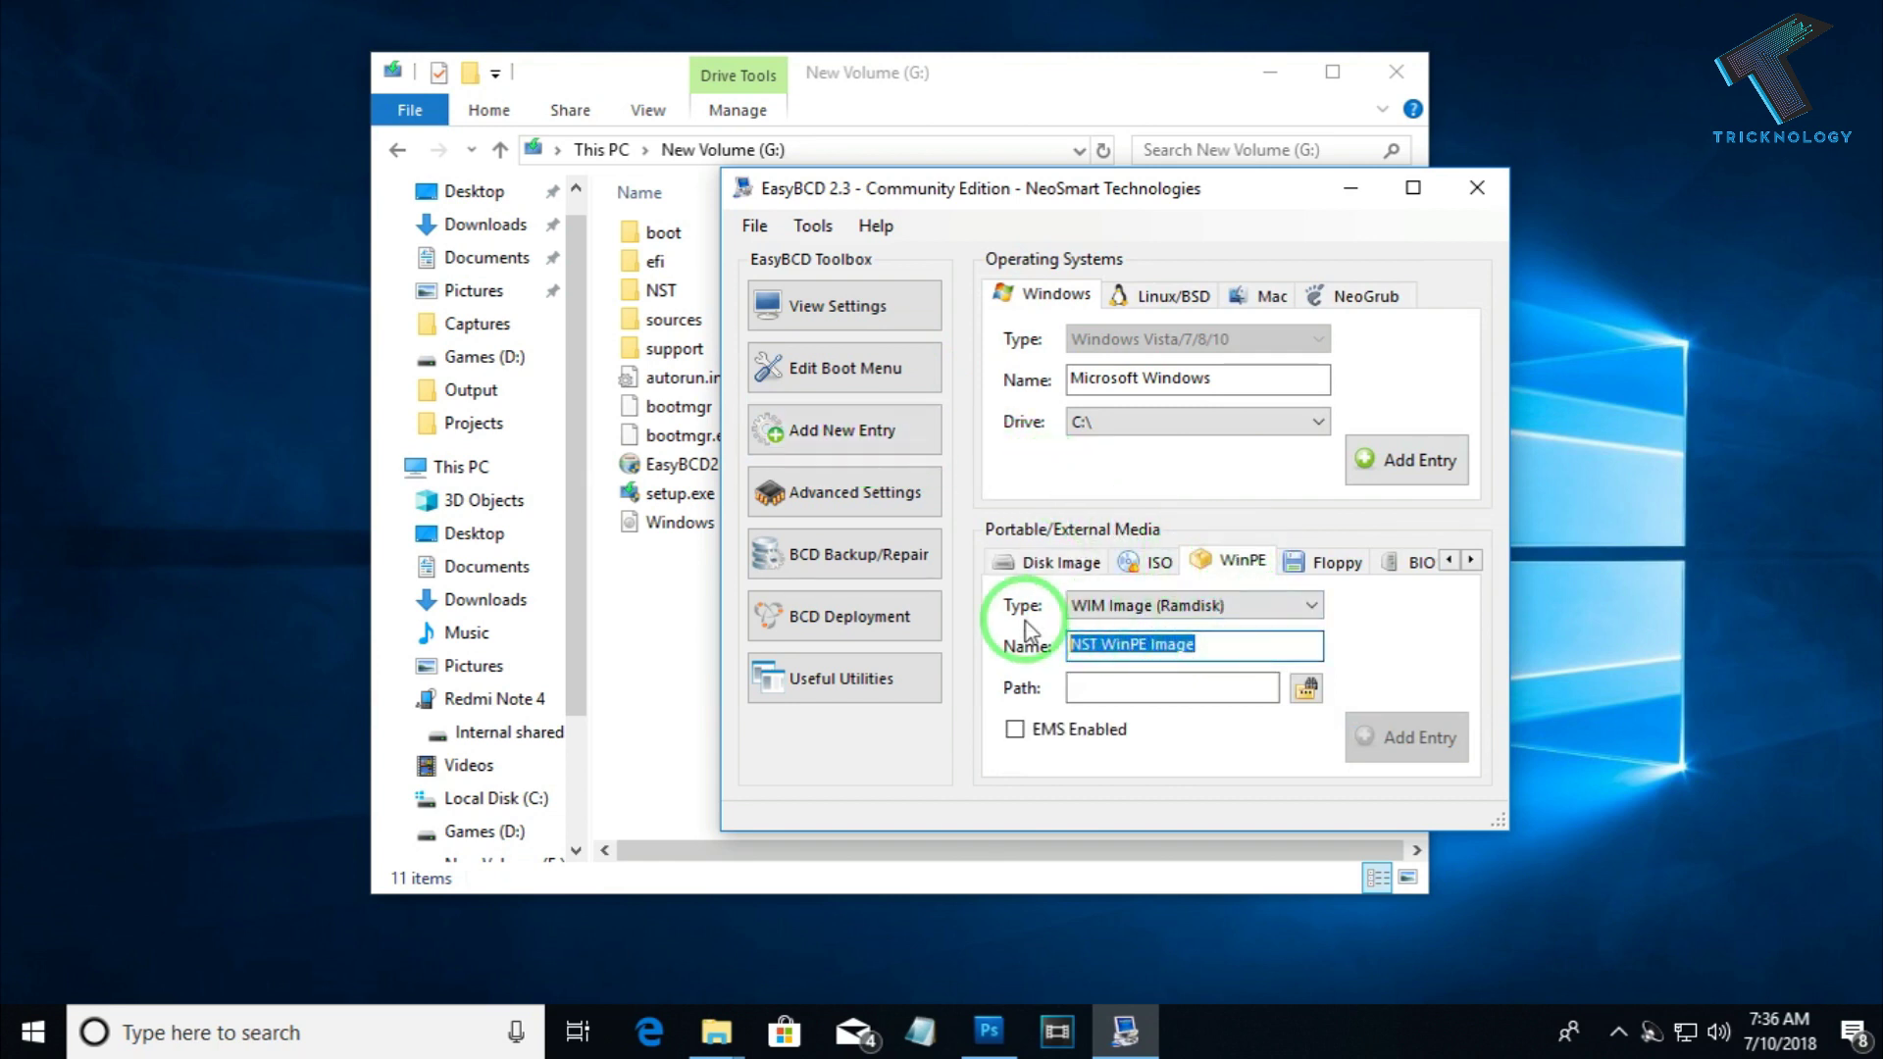
type("Windows 10 Installer")
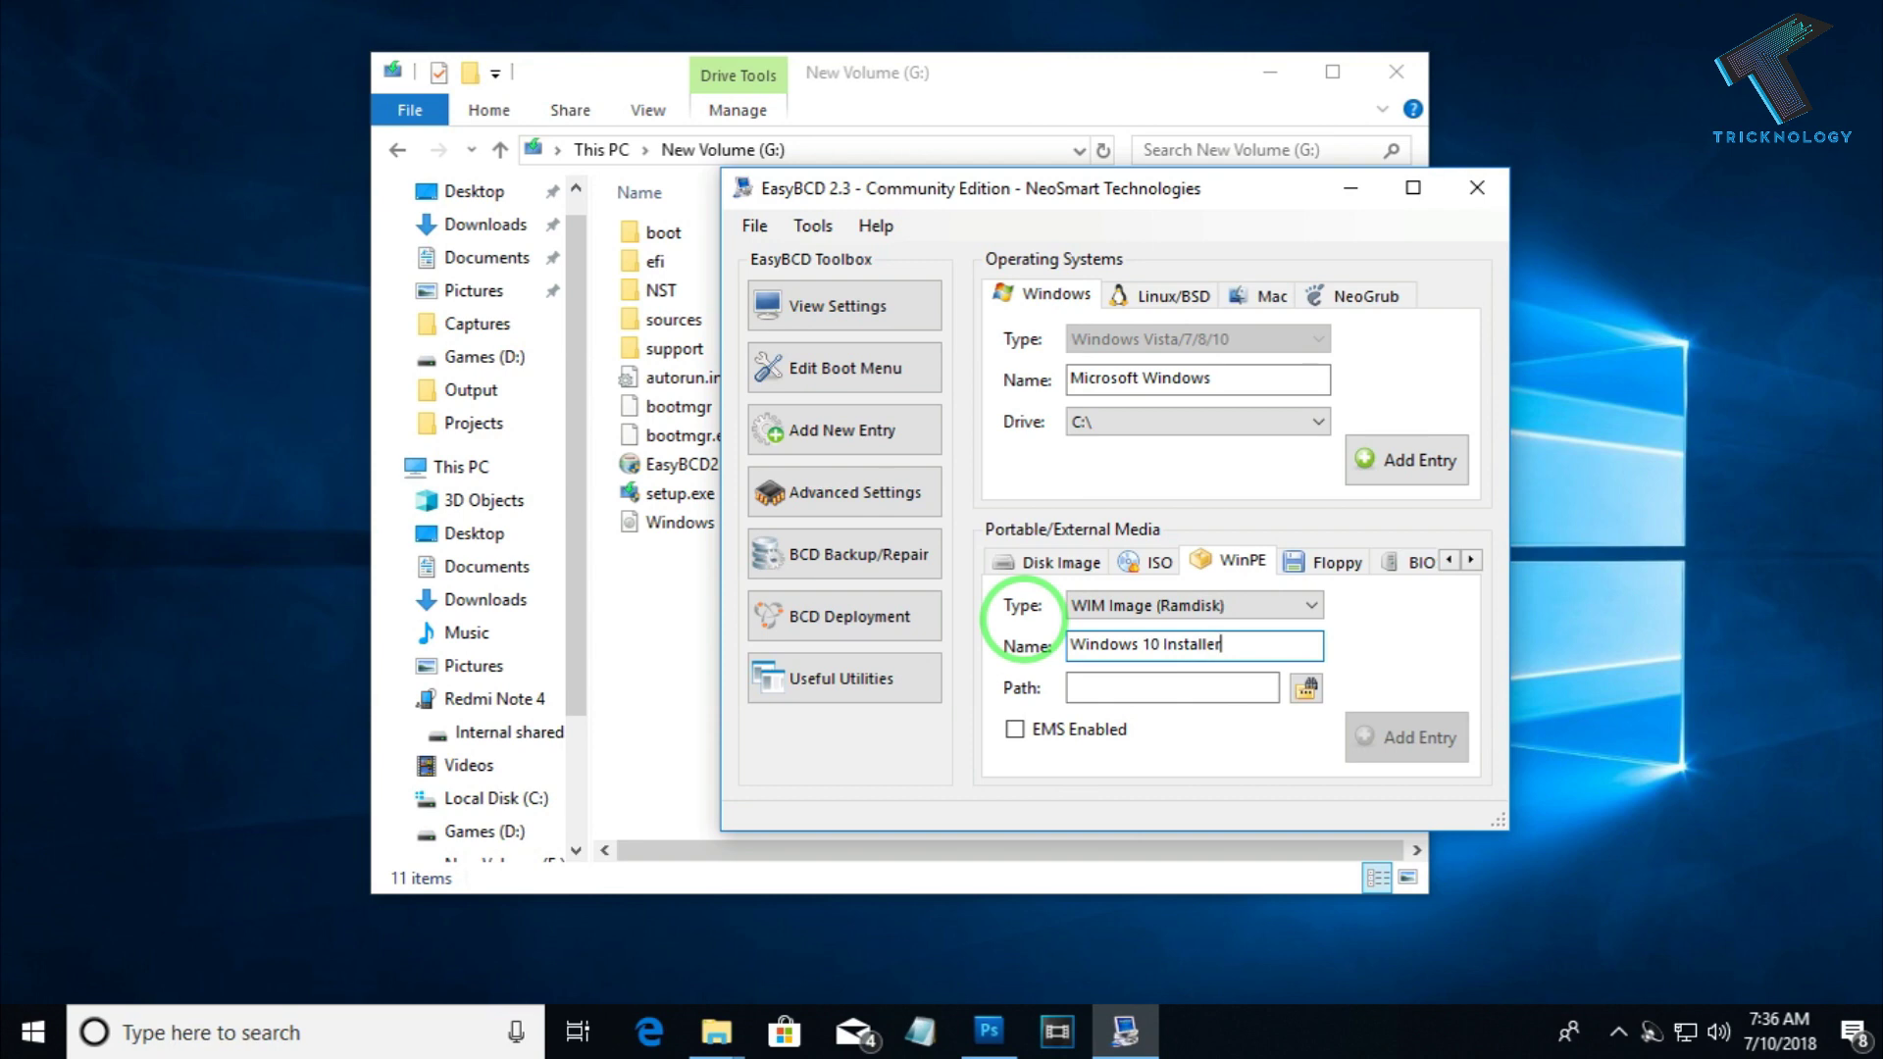
Set the entry's image path to G:\sources\boot.wim.
left_click(1171, 686)
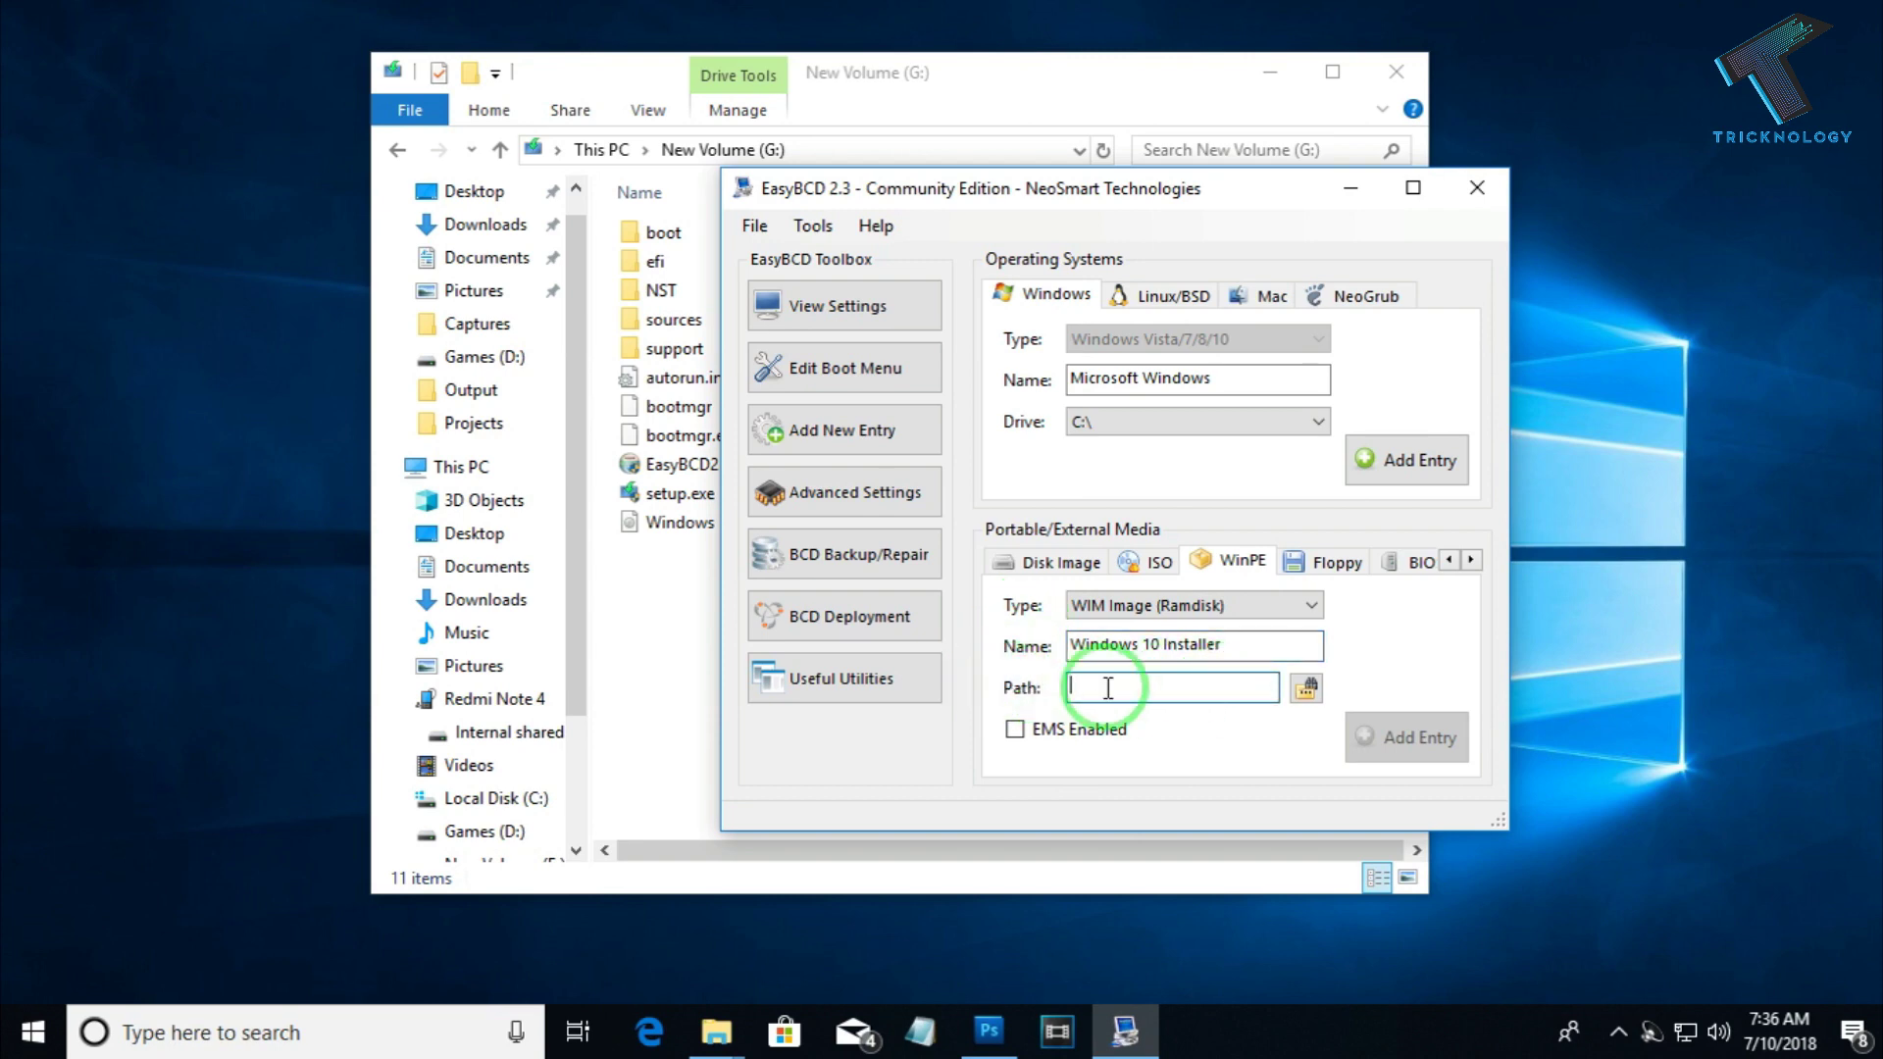
left_click(1302, 694)
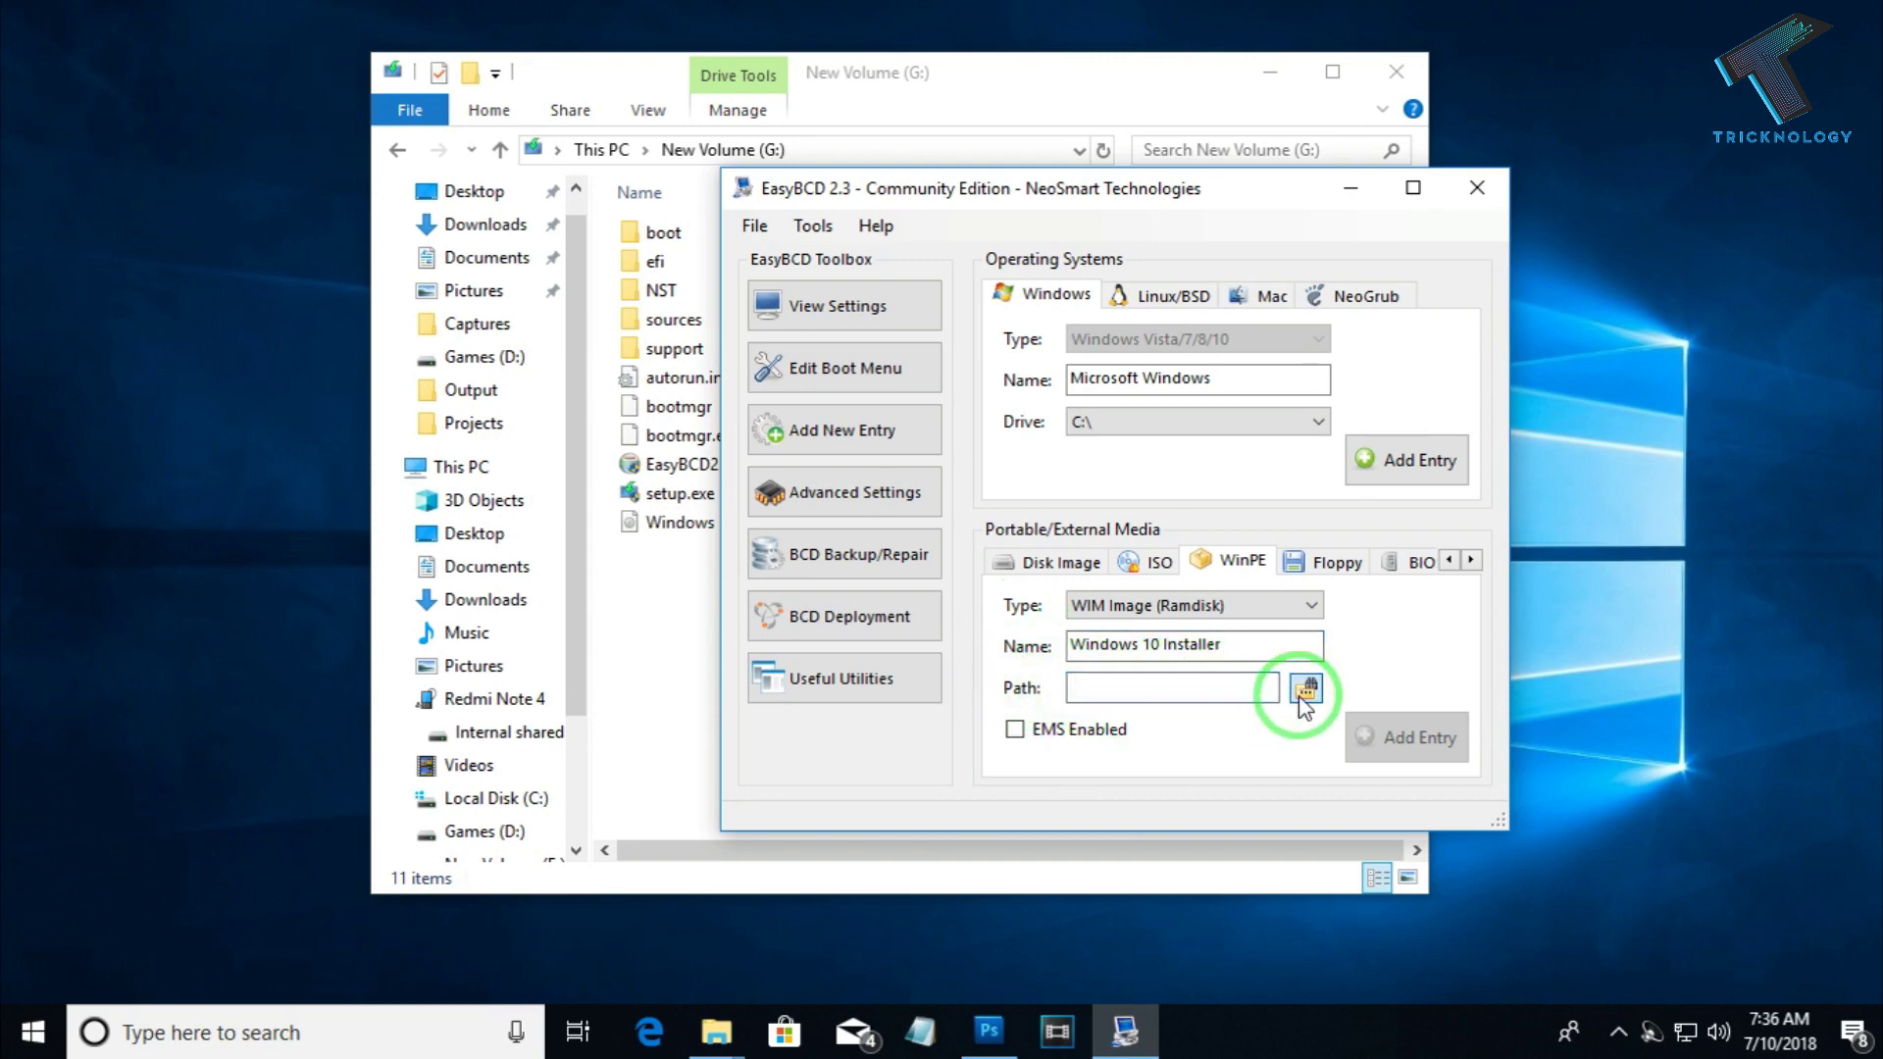
scroll(943, 579, "down", 2)
scroll(949, 594, "down", 3)
left_click(861, 659)
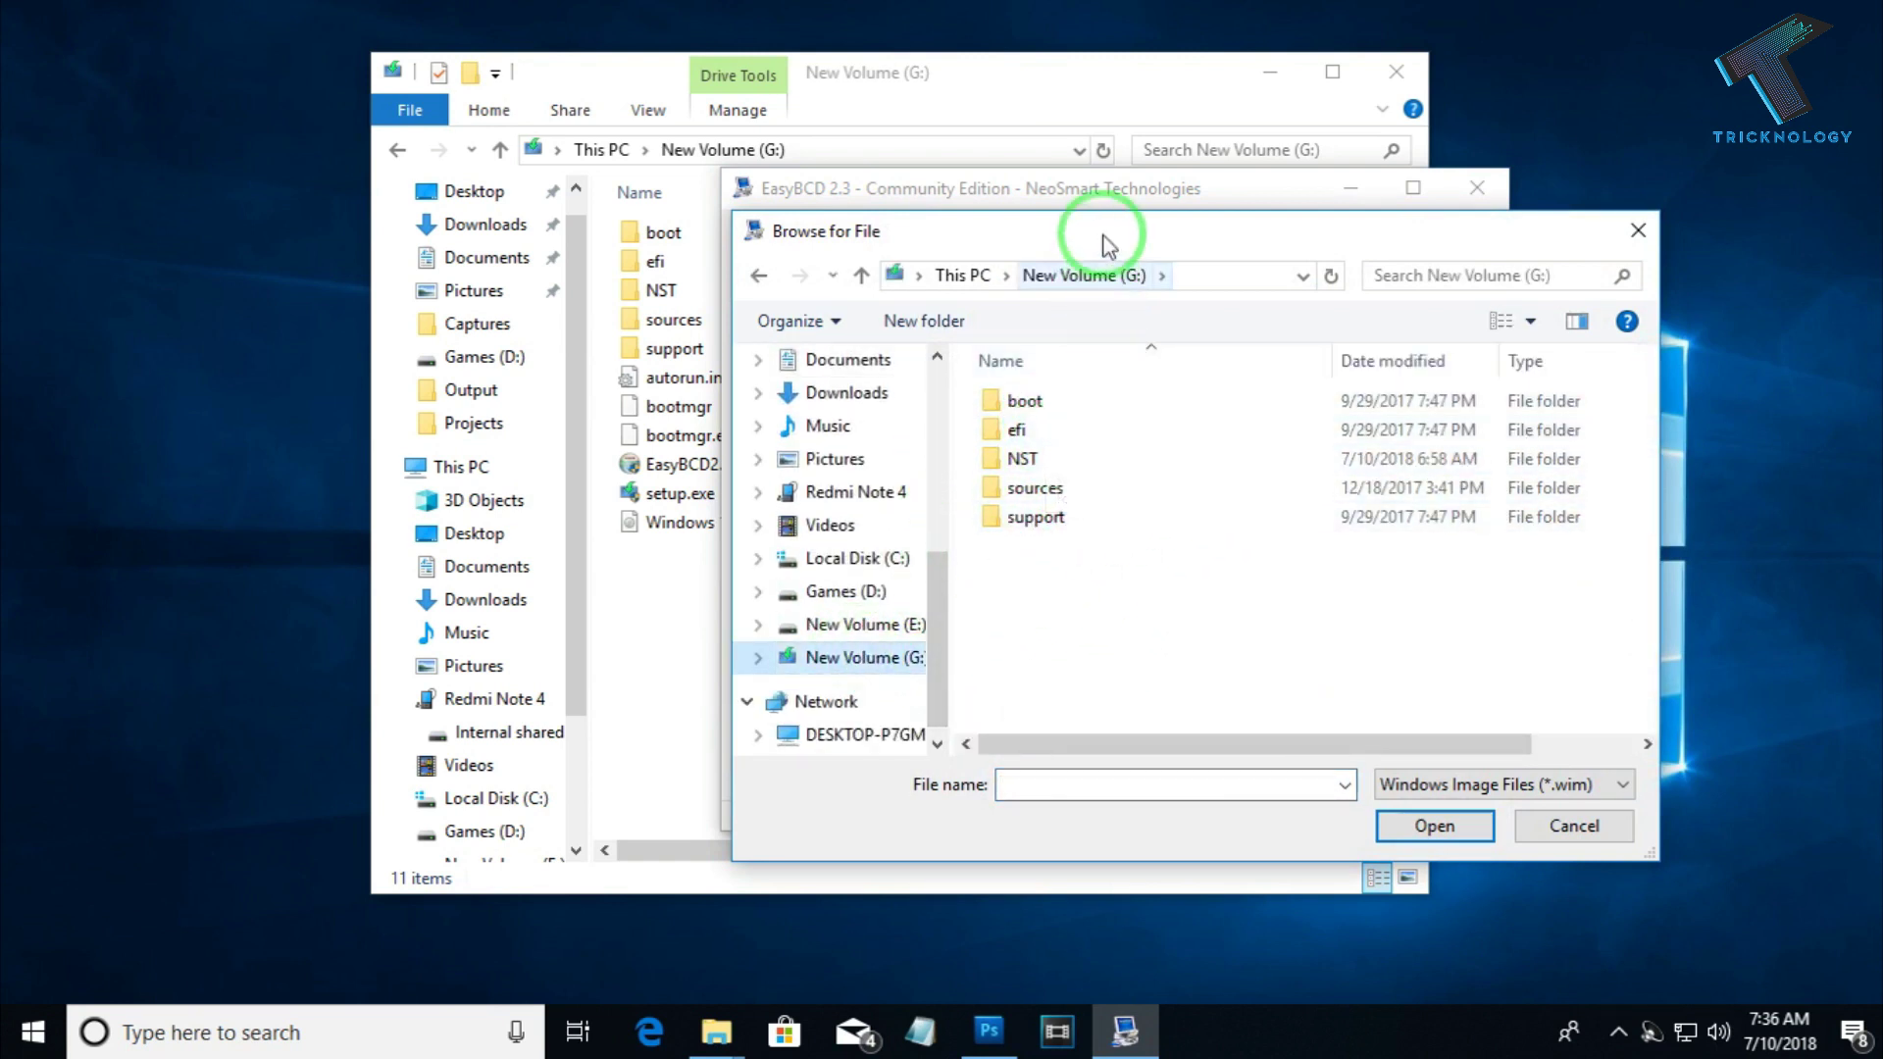
left_click_drag(1106, 250, 1194, 239)
left_click(1201, 478)
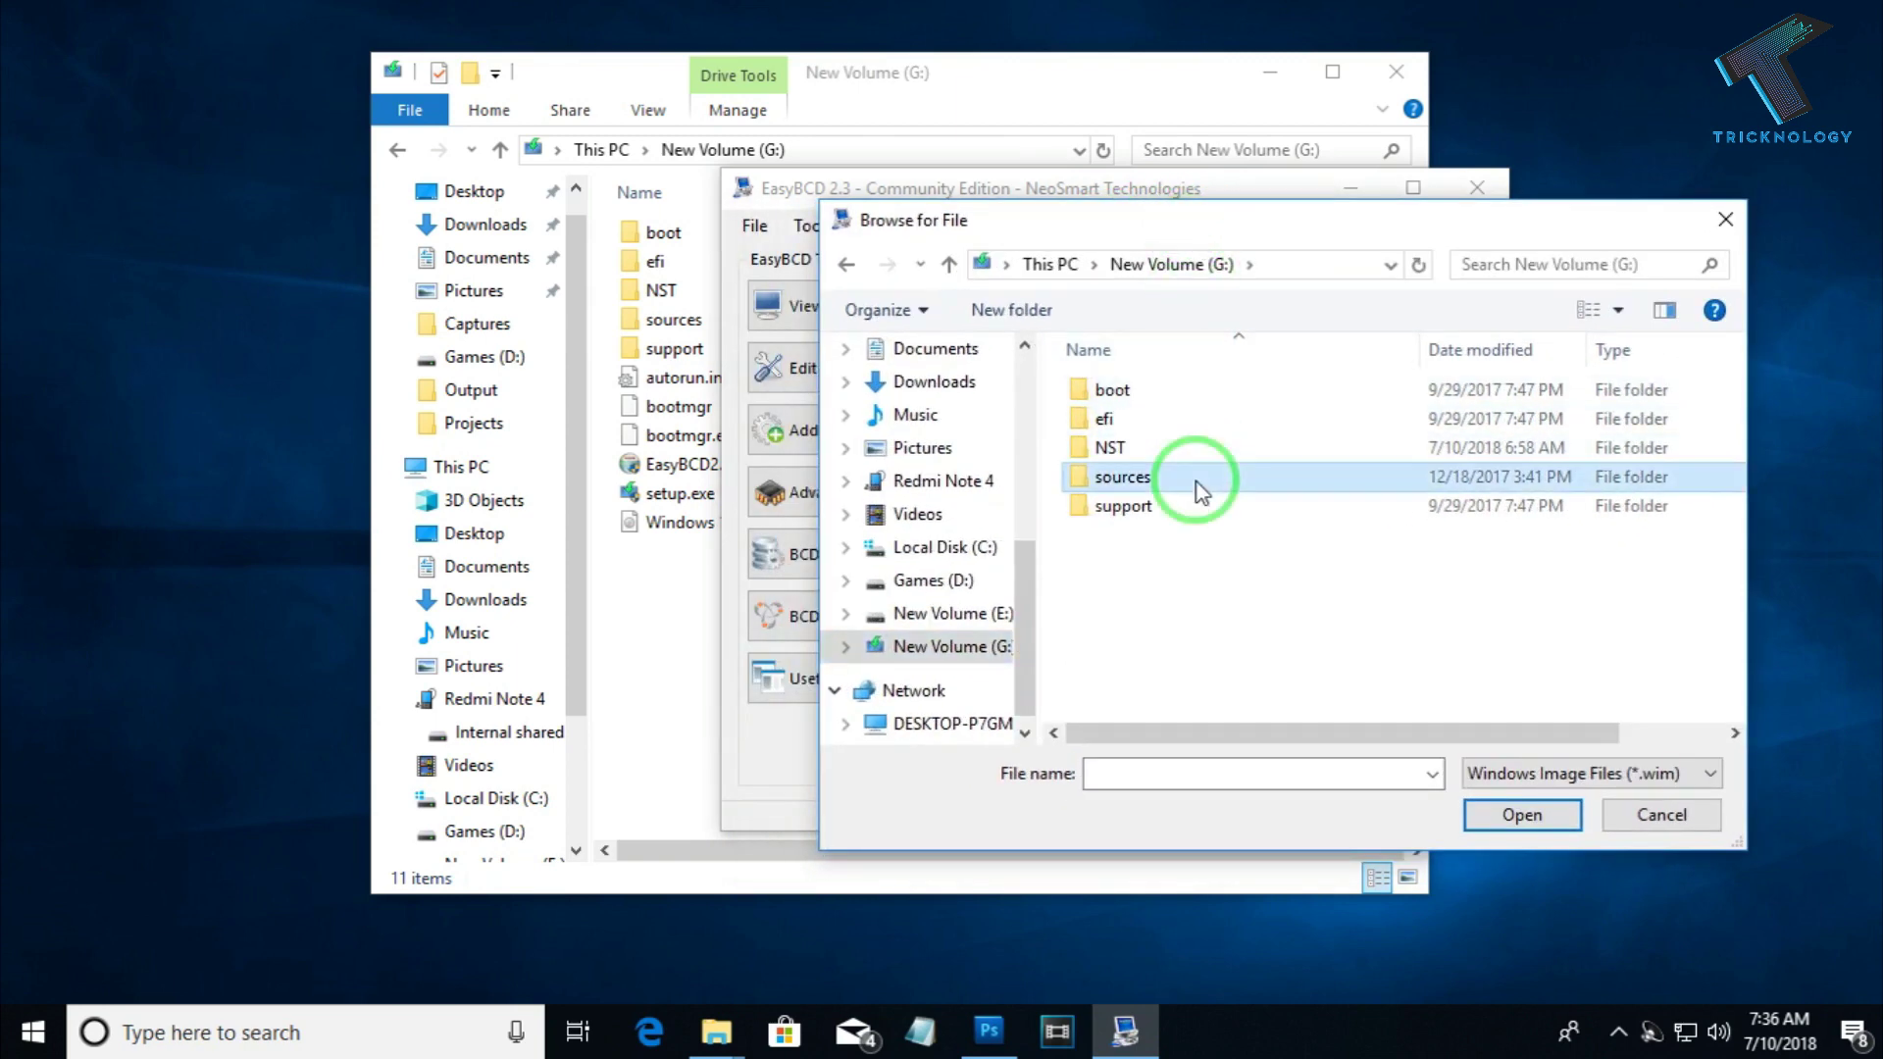
double_click(1139, 480)
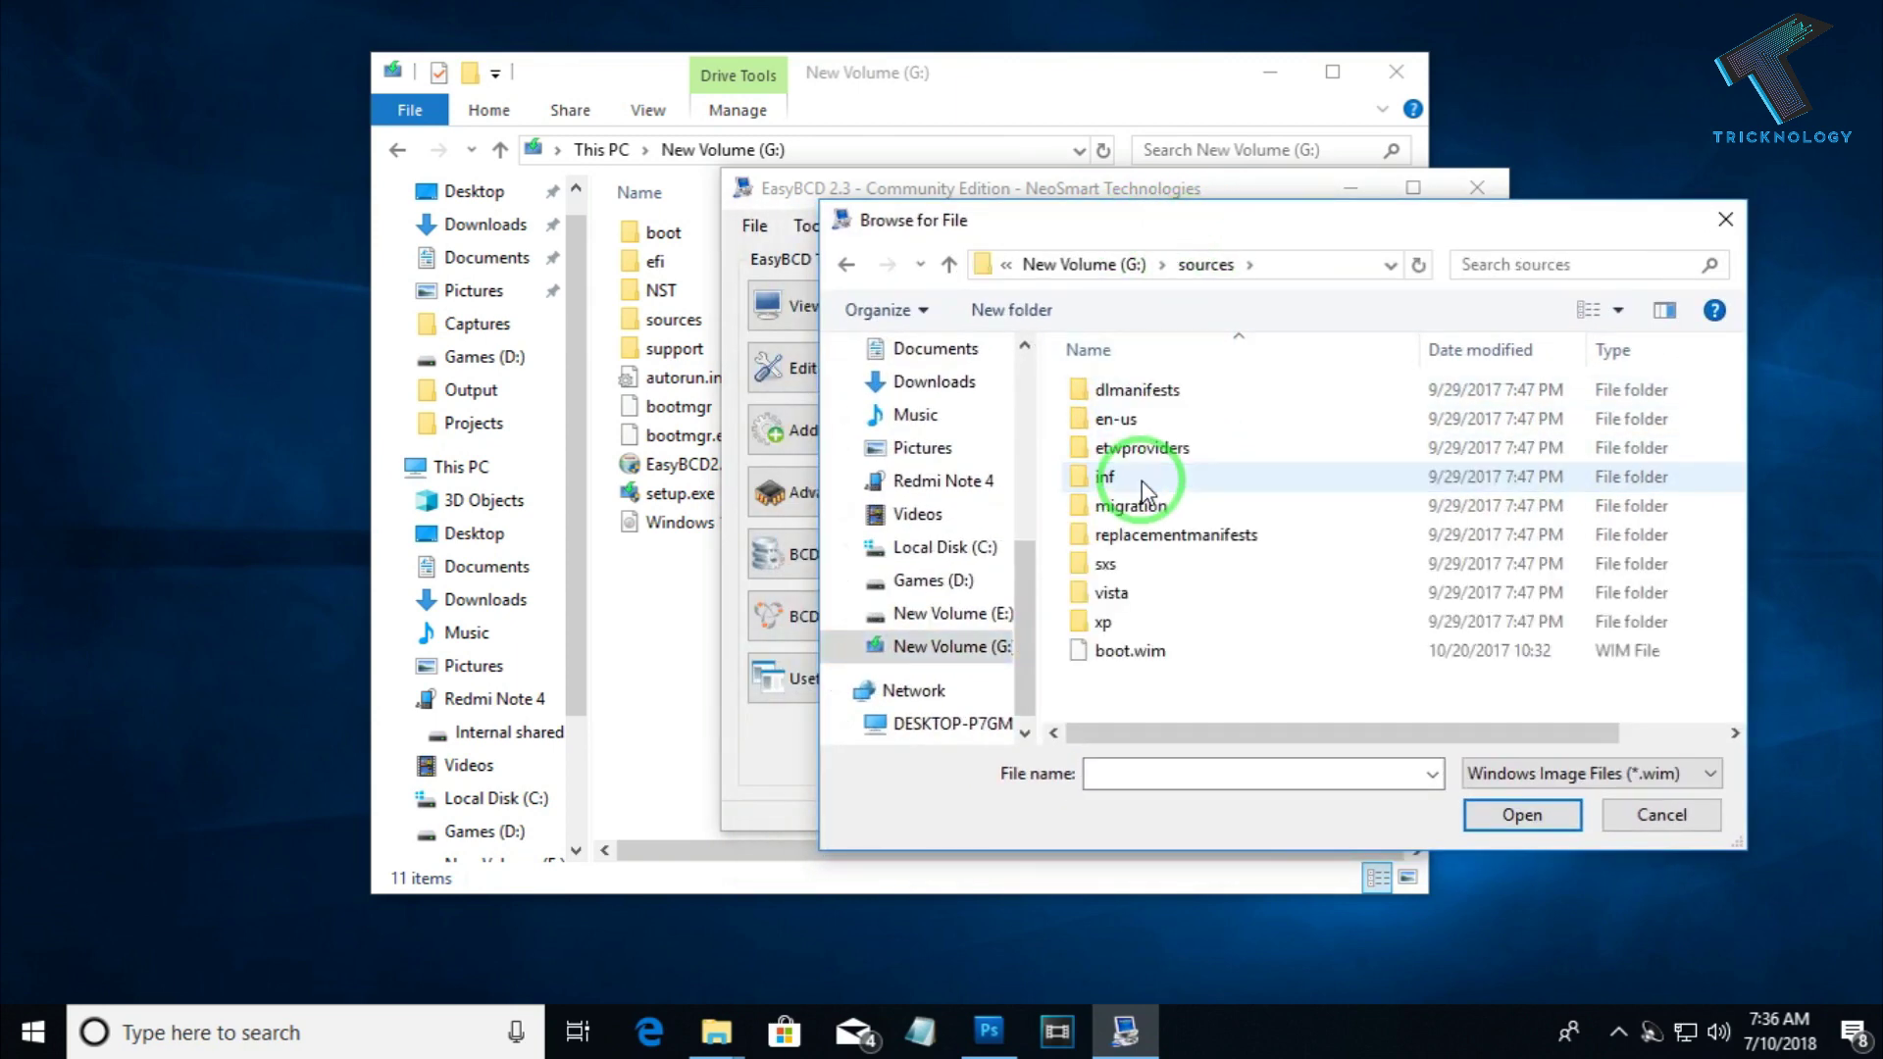
left_click(1126, 655)
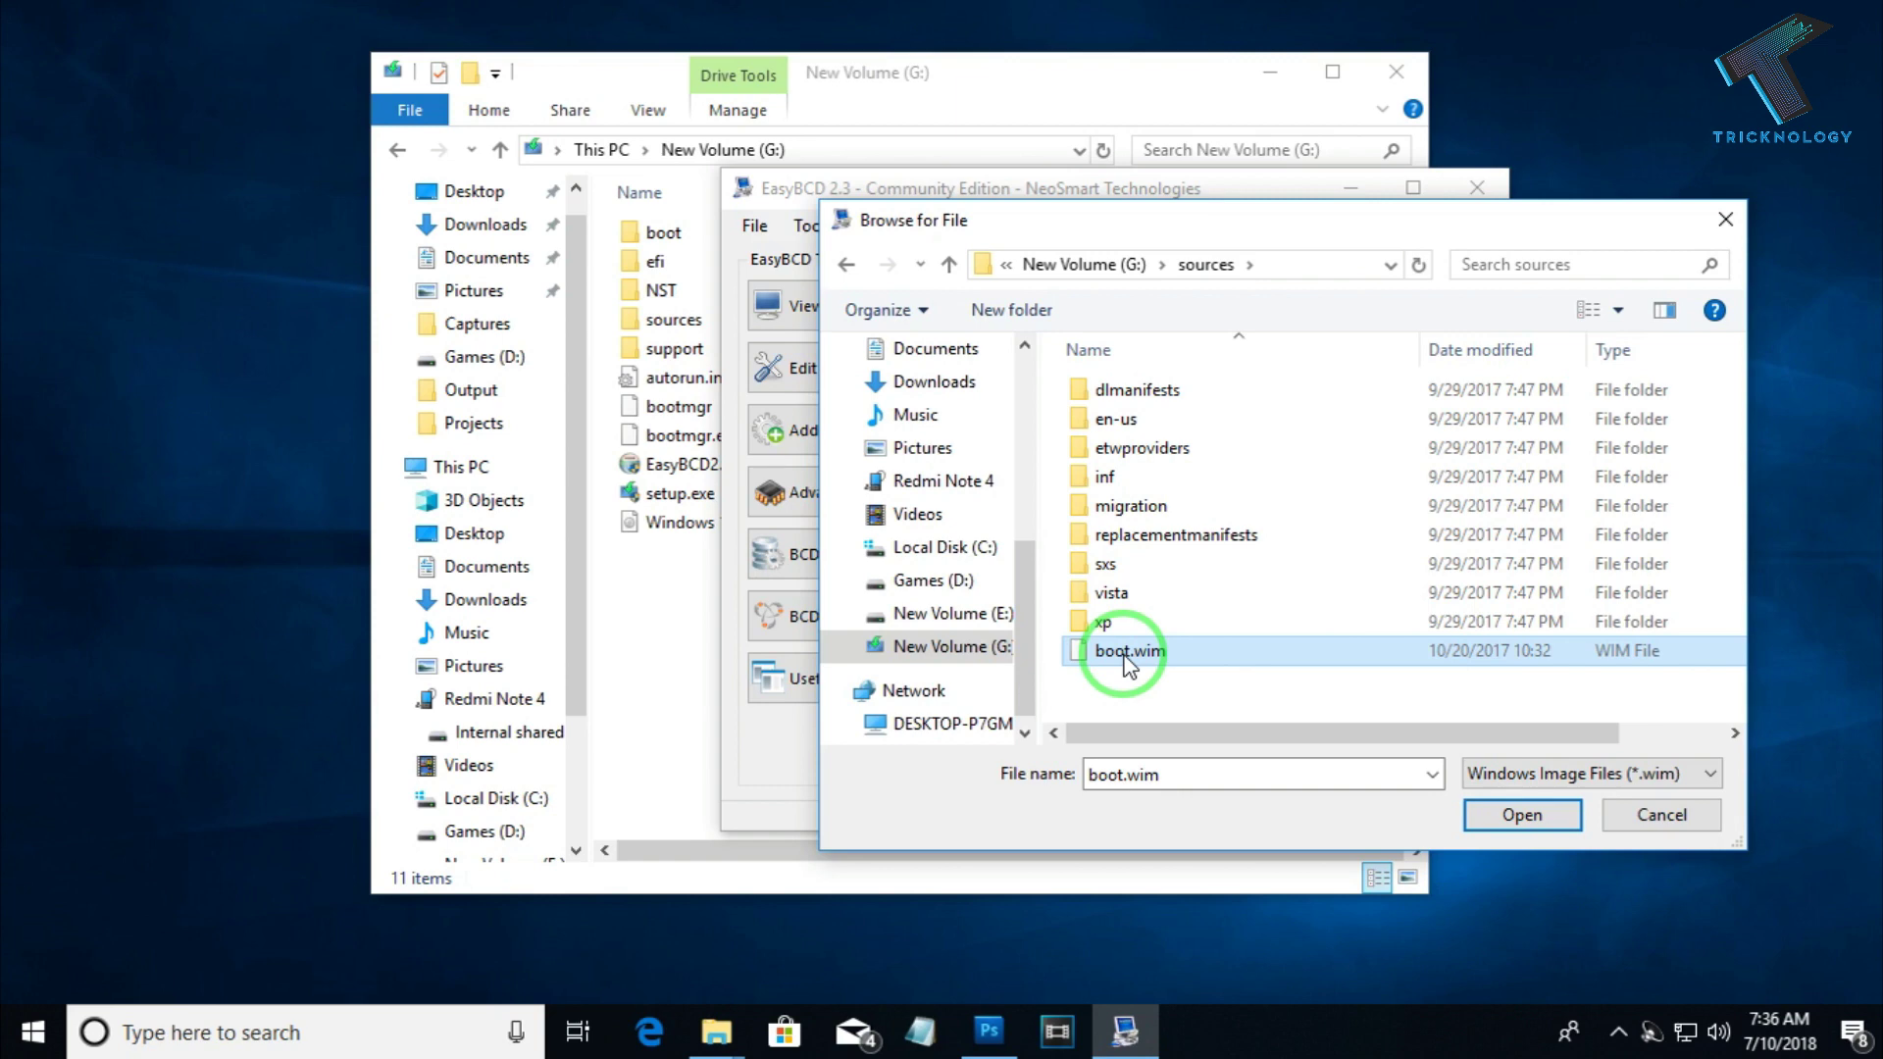
double_click(1126, 655)
Add the Windows 10 Installer entry, verify it in the boot menu list, and bring up Run.
left_click_drag(1219, 685, 1068, 685)
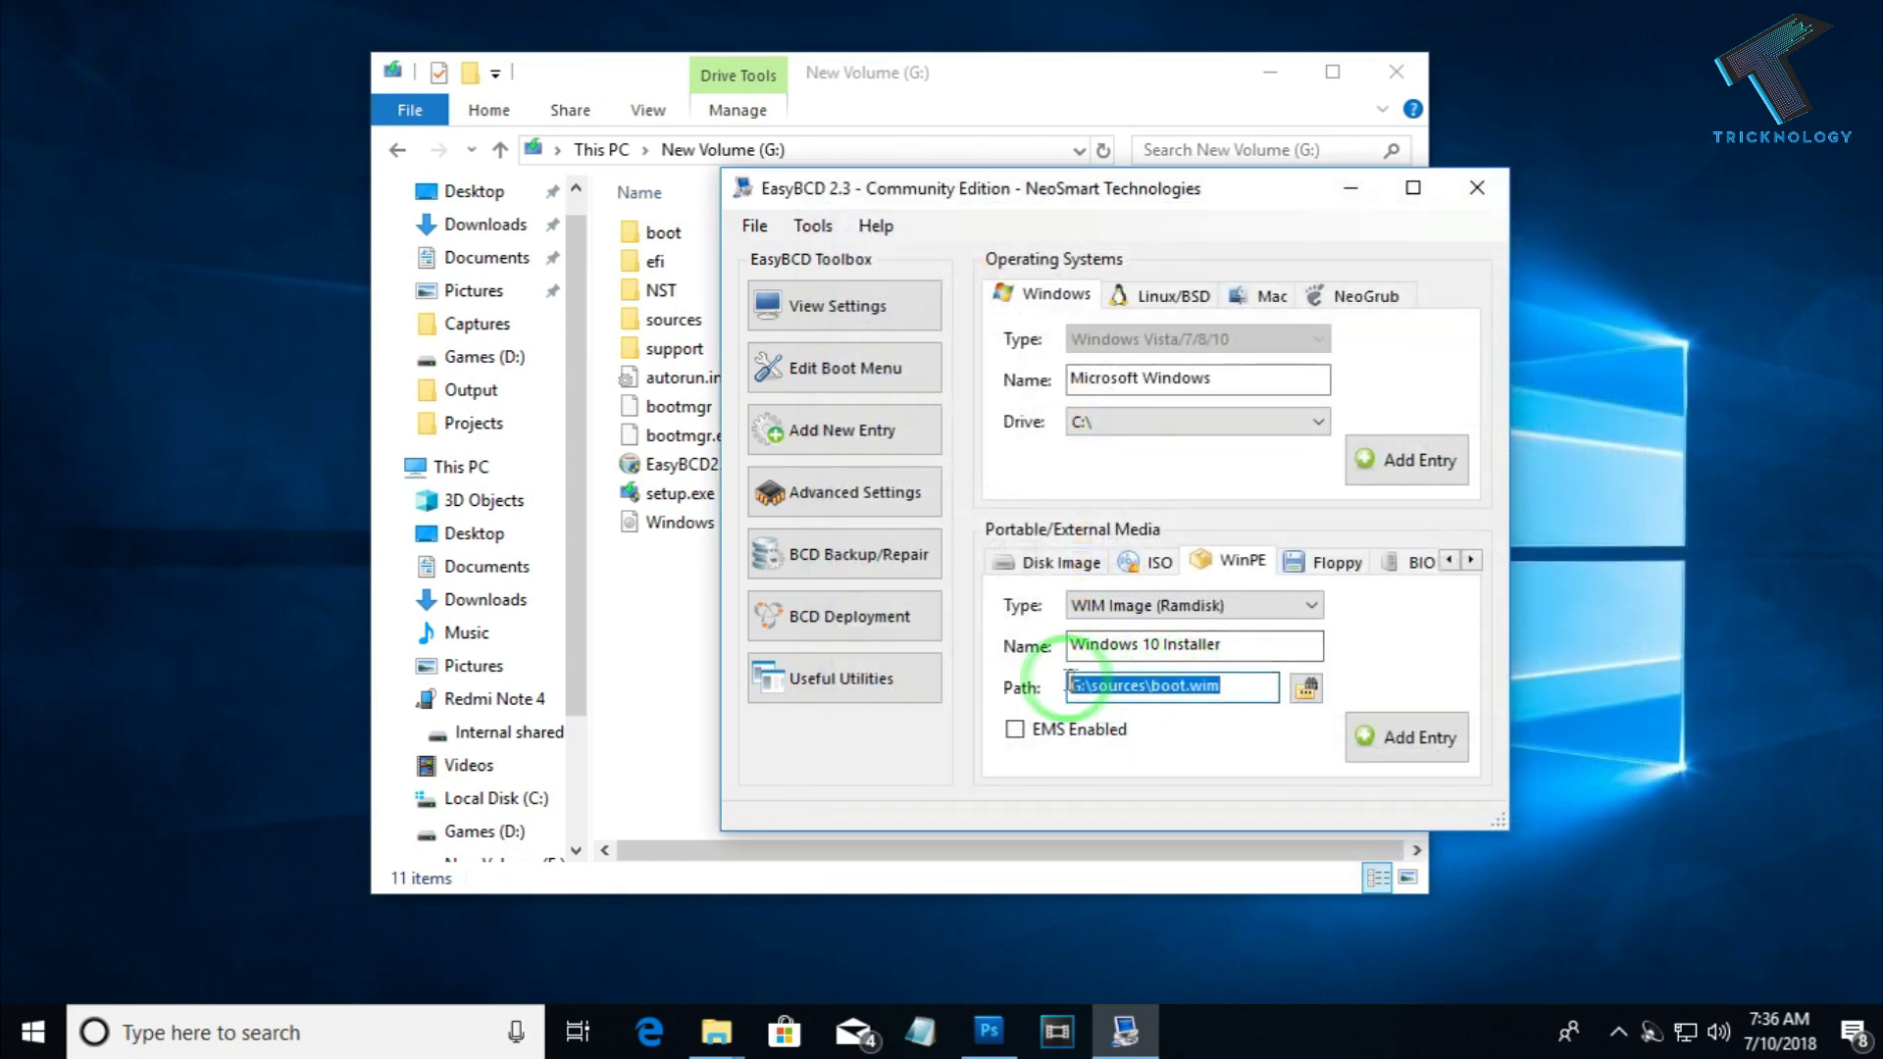
left_click(1394, 750)
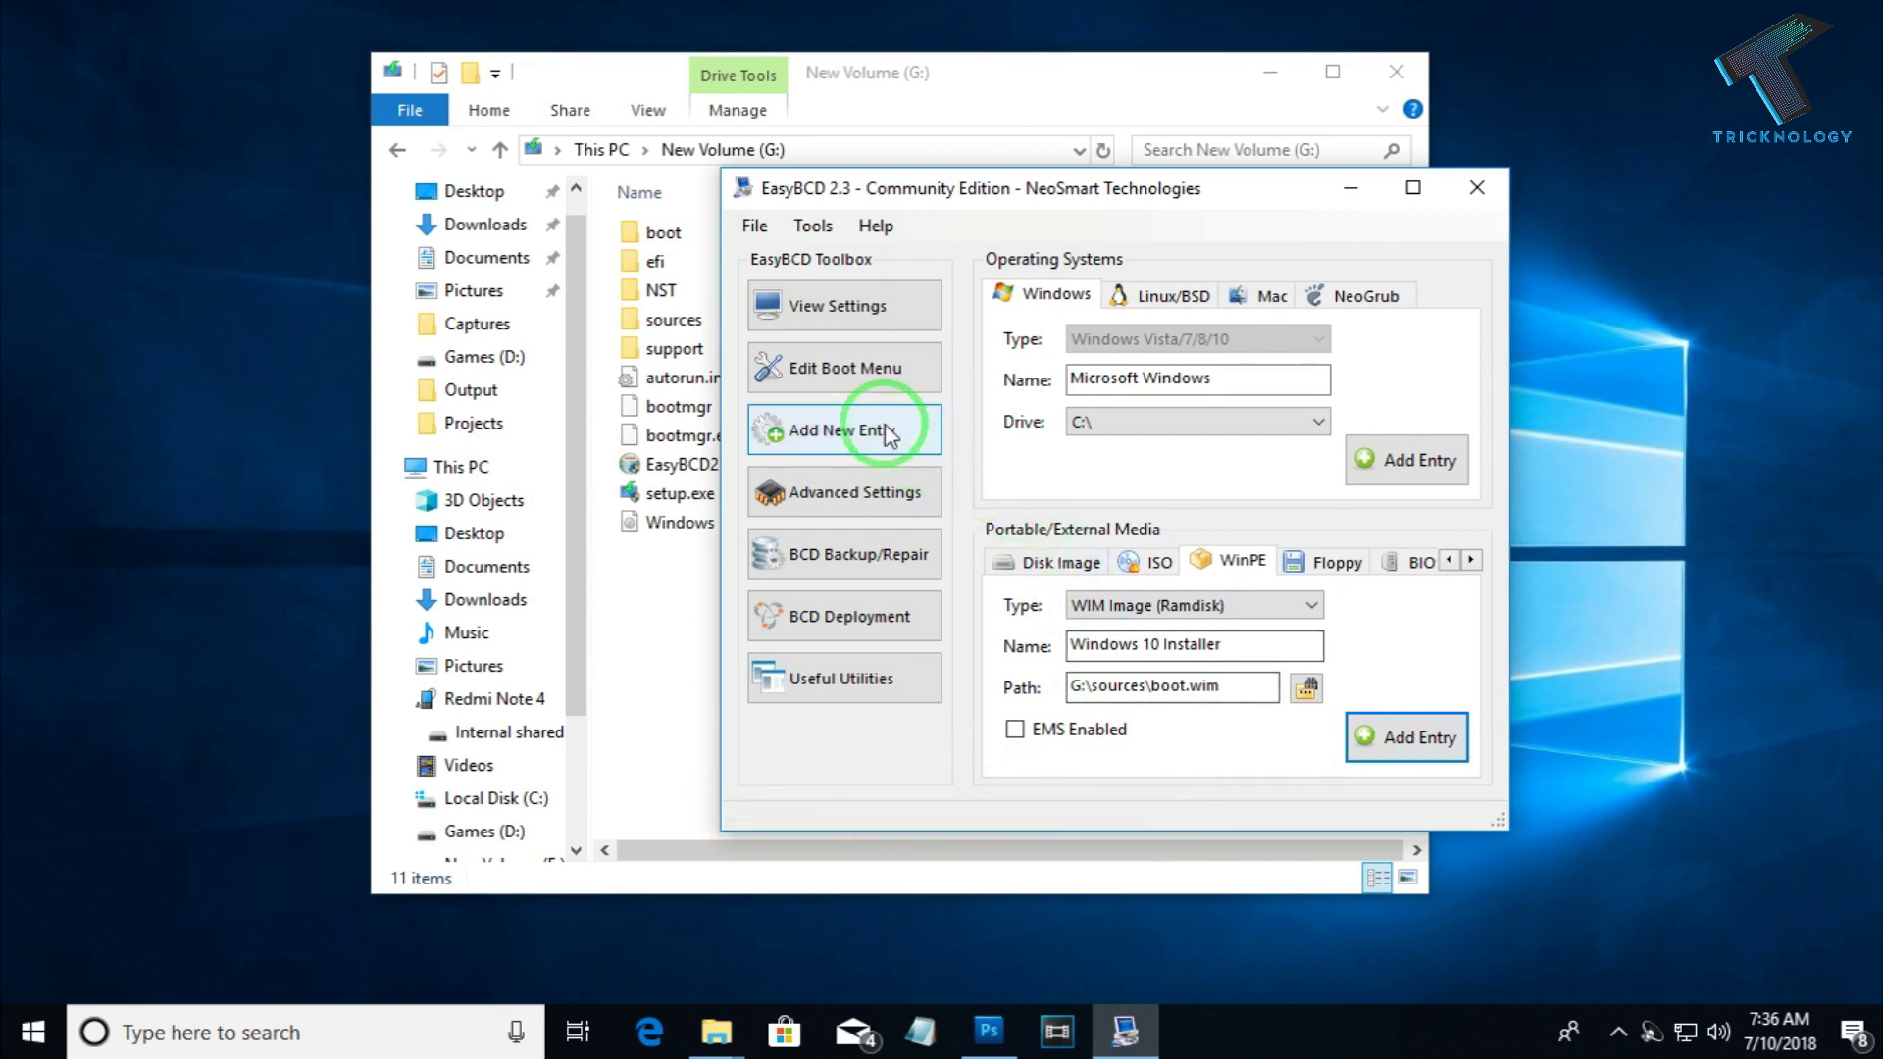
left_click(861, 376)
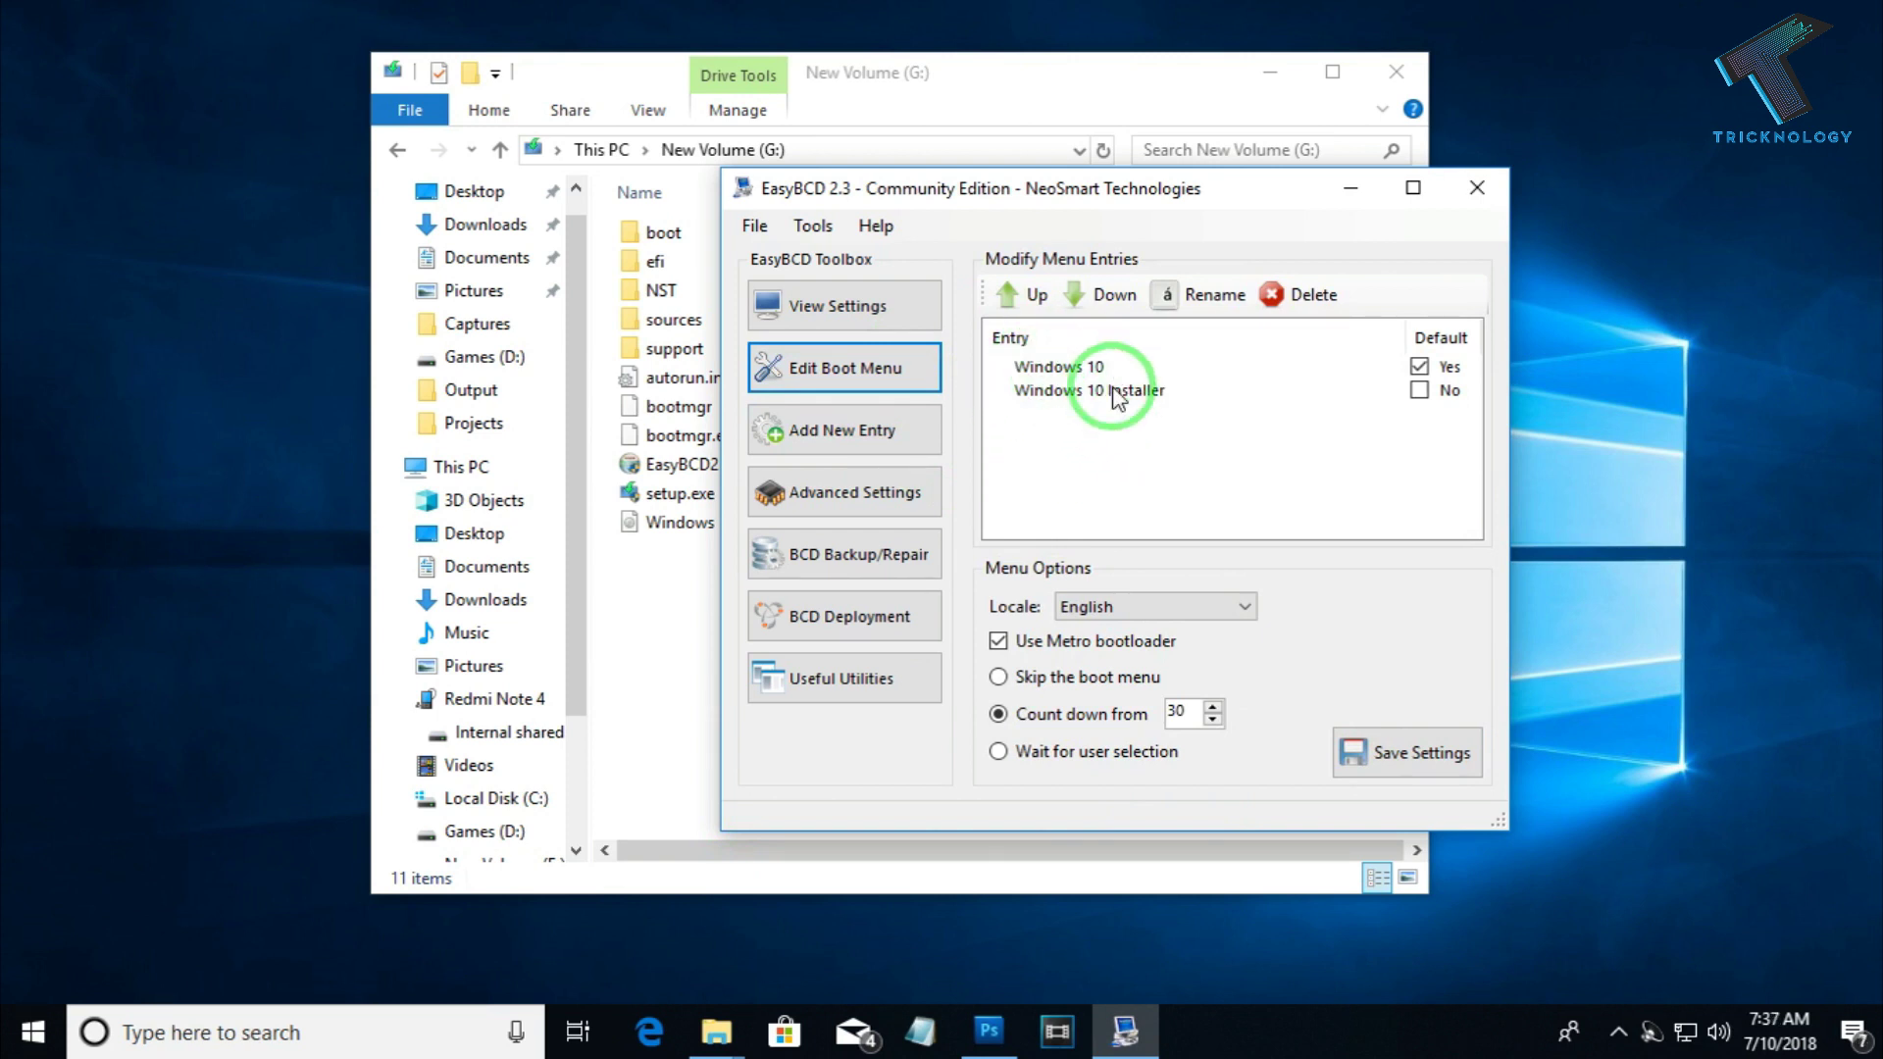
key("super+r")
Run msconfig and confirm Windows 10 Installer is listed on the Boot tab.
type("msconfig")
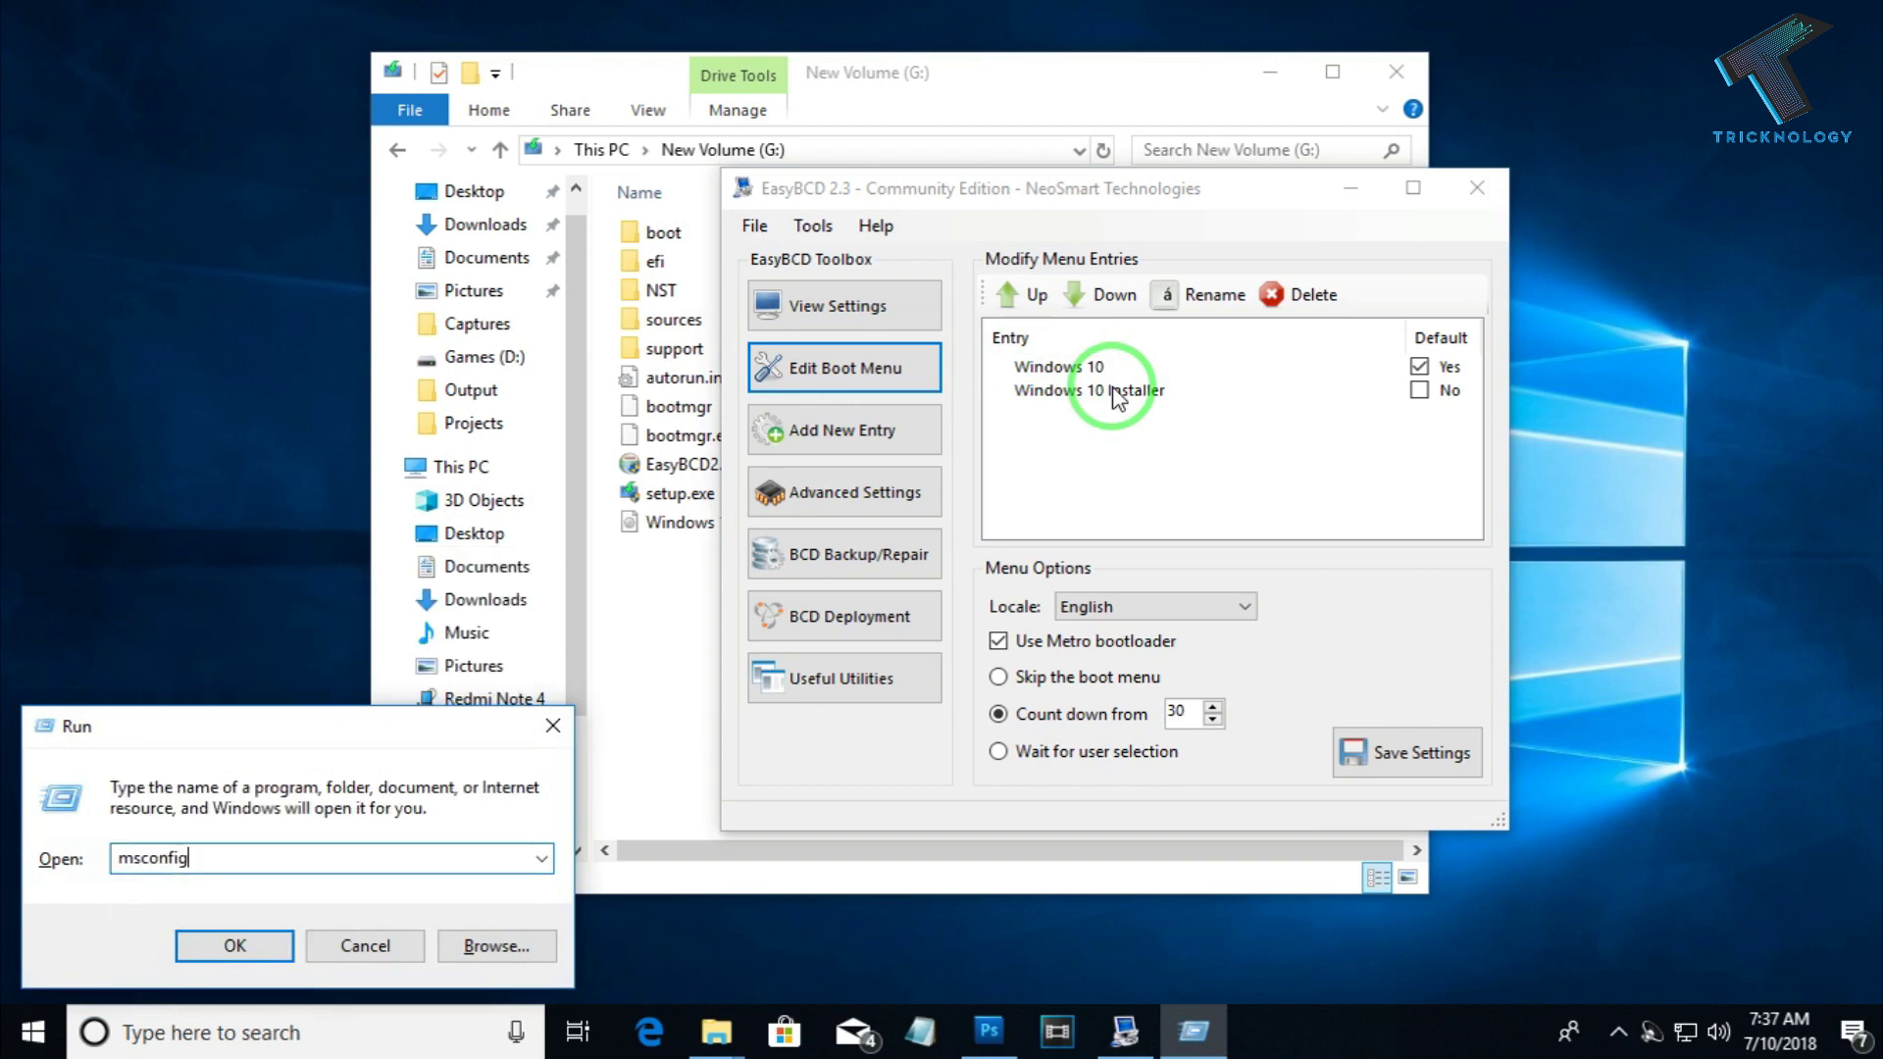
left_click(261, 937)
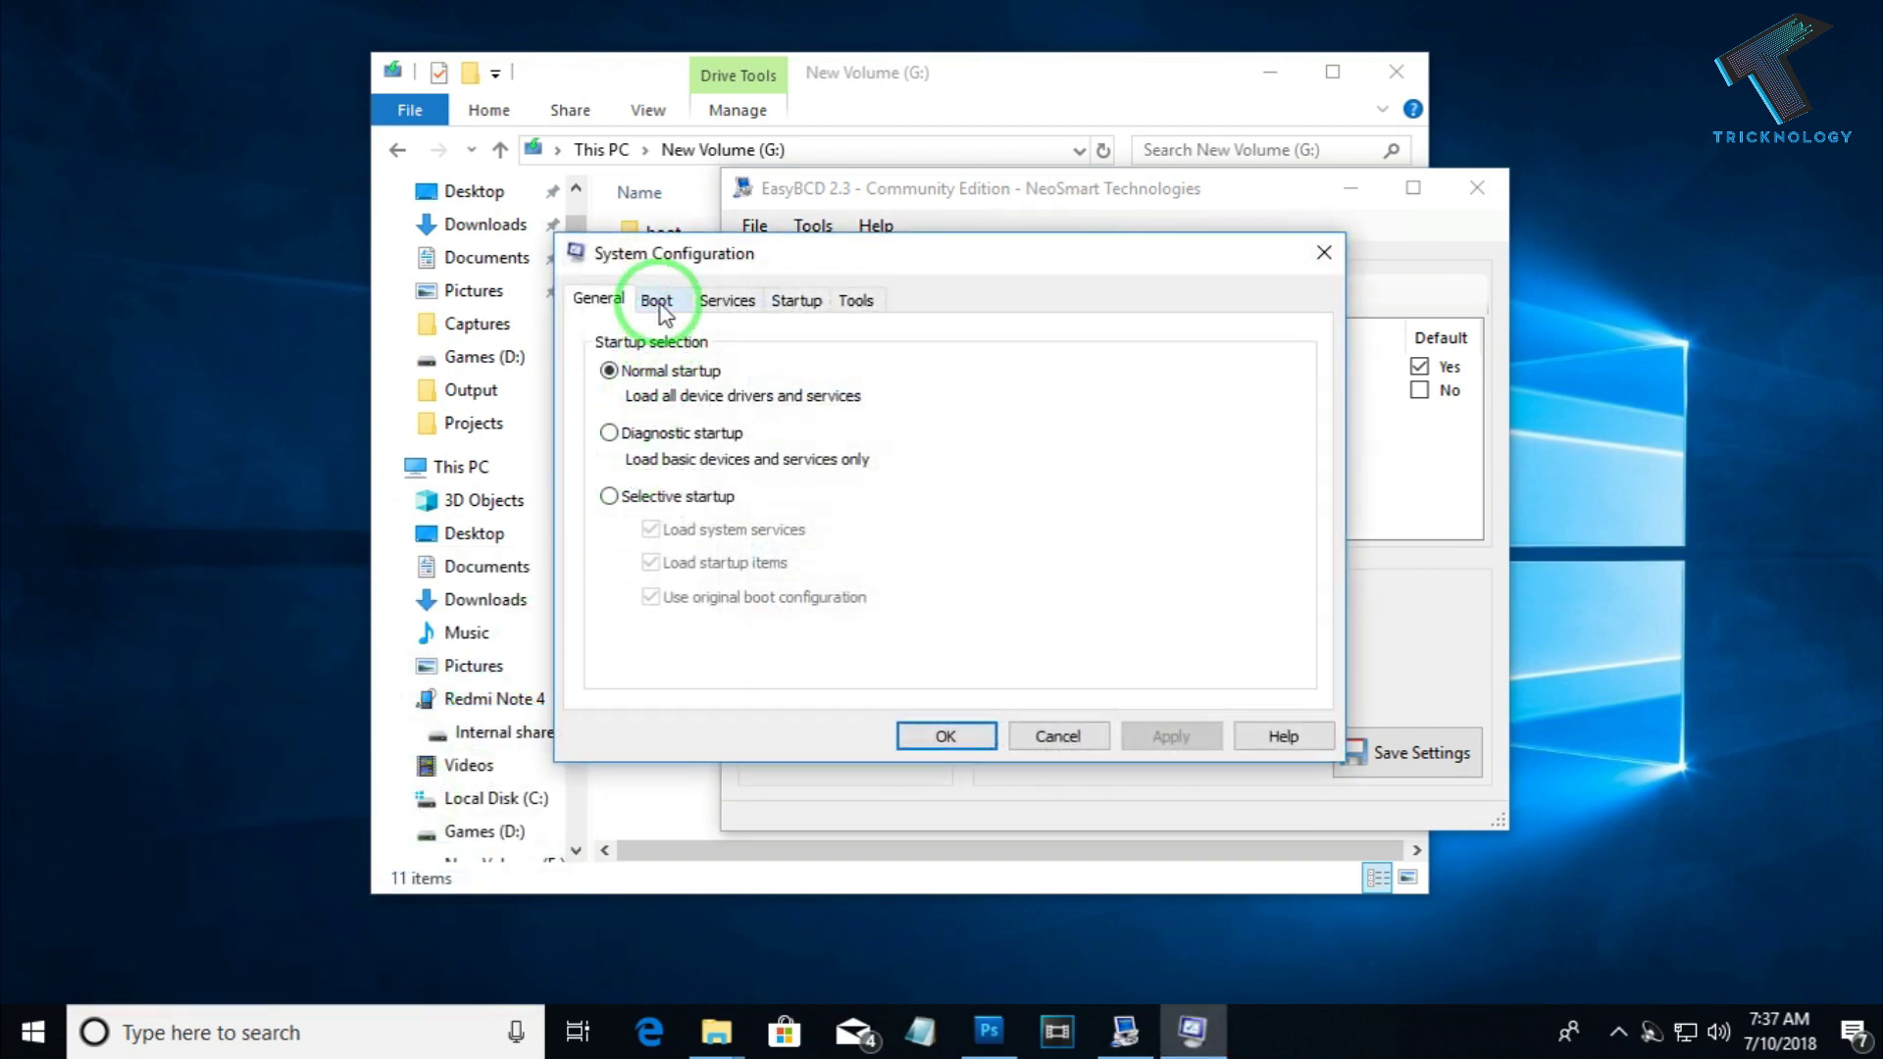
left_click(656, 299)
left_click(695, 367)
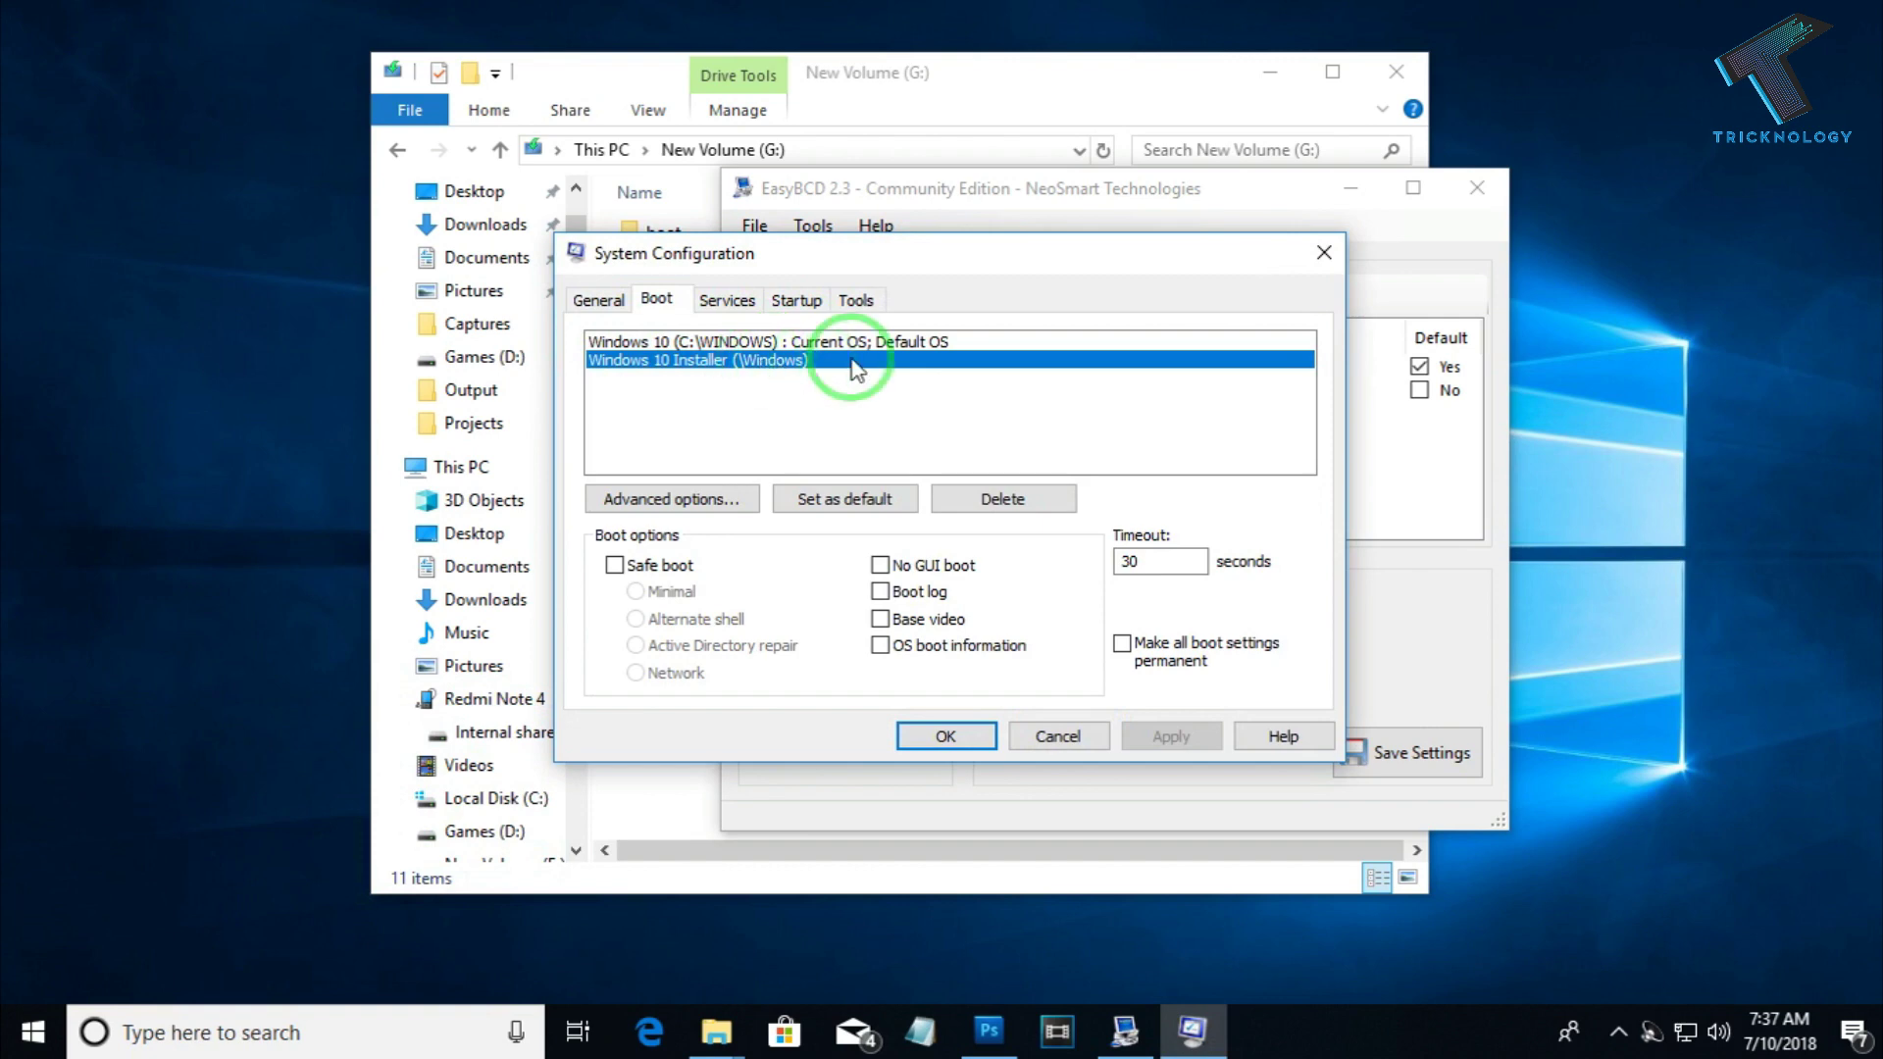
Restart the computer from the Start menu's power options.
left_click(35, 1027)
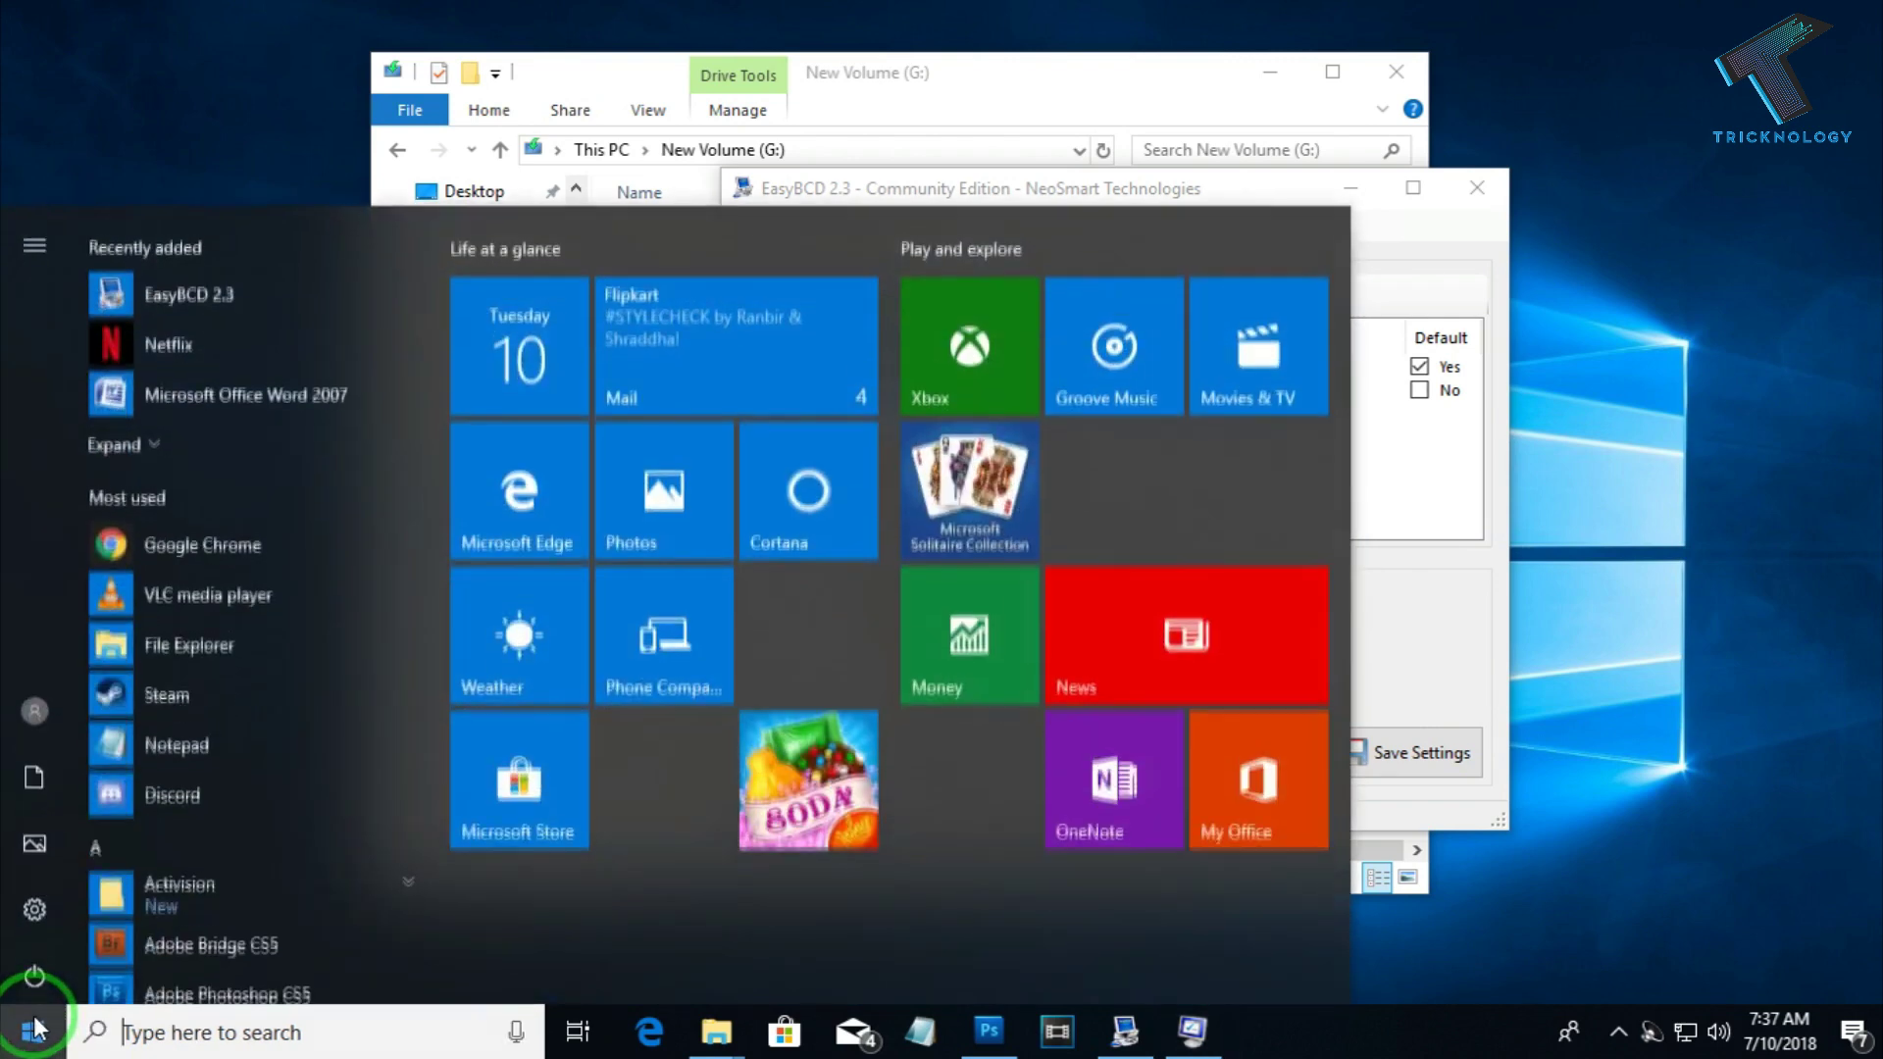
left_click(30, 986)
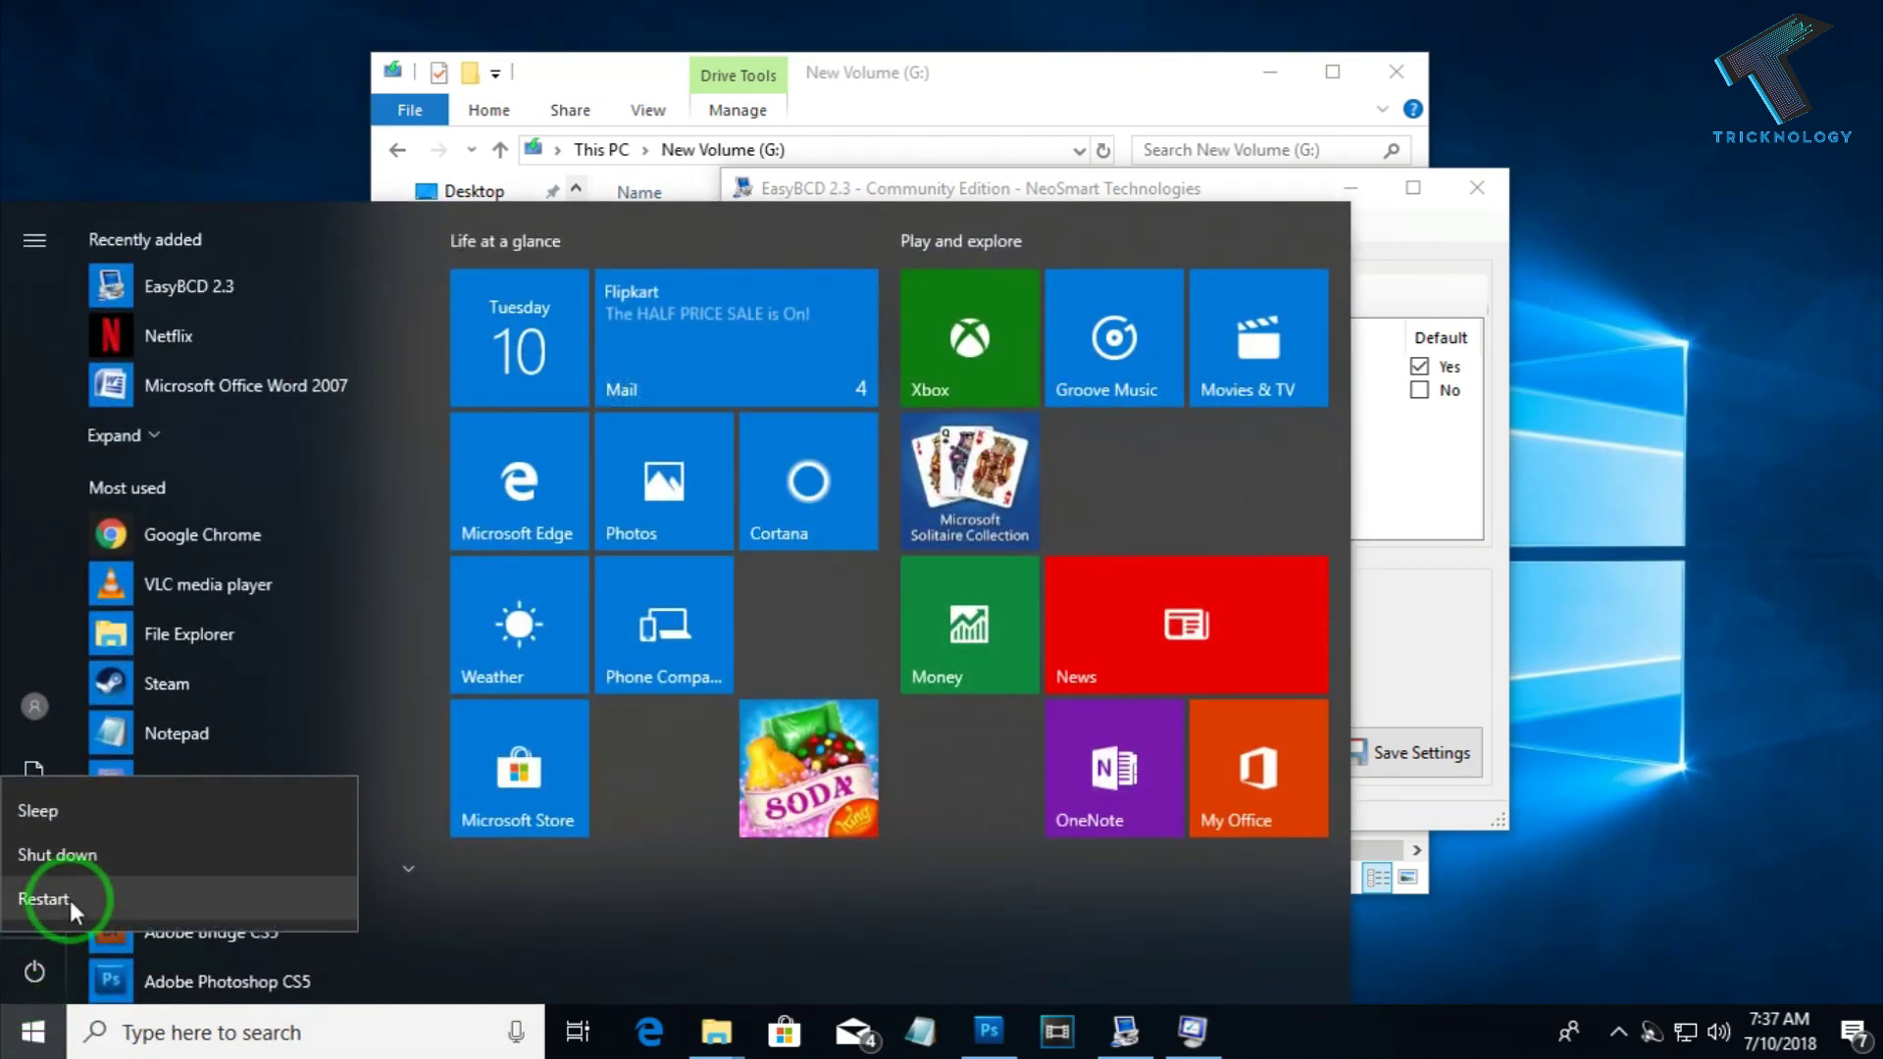
left_click(93, 897)
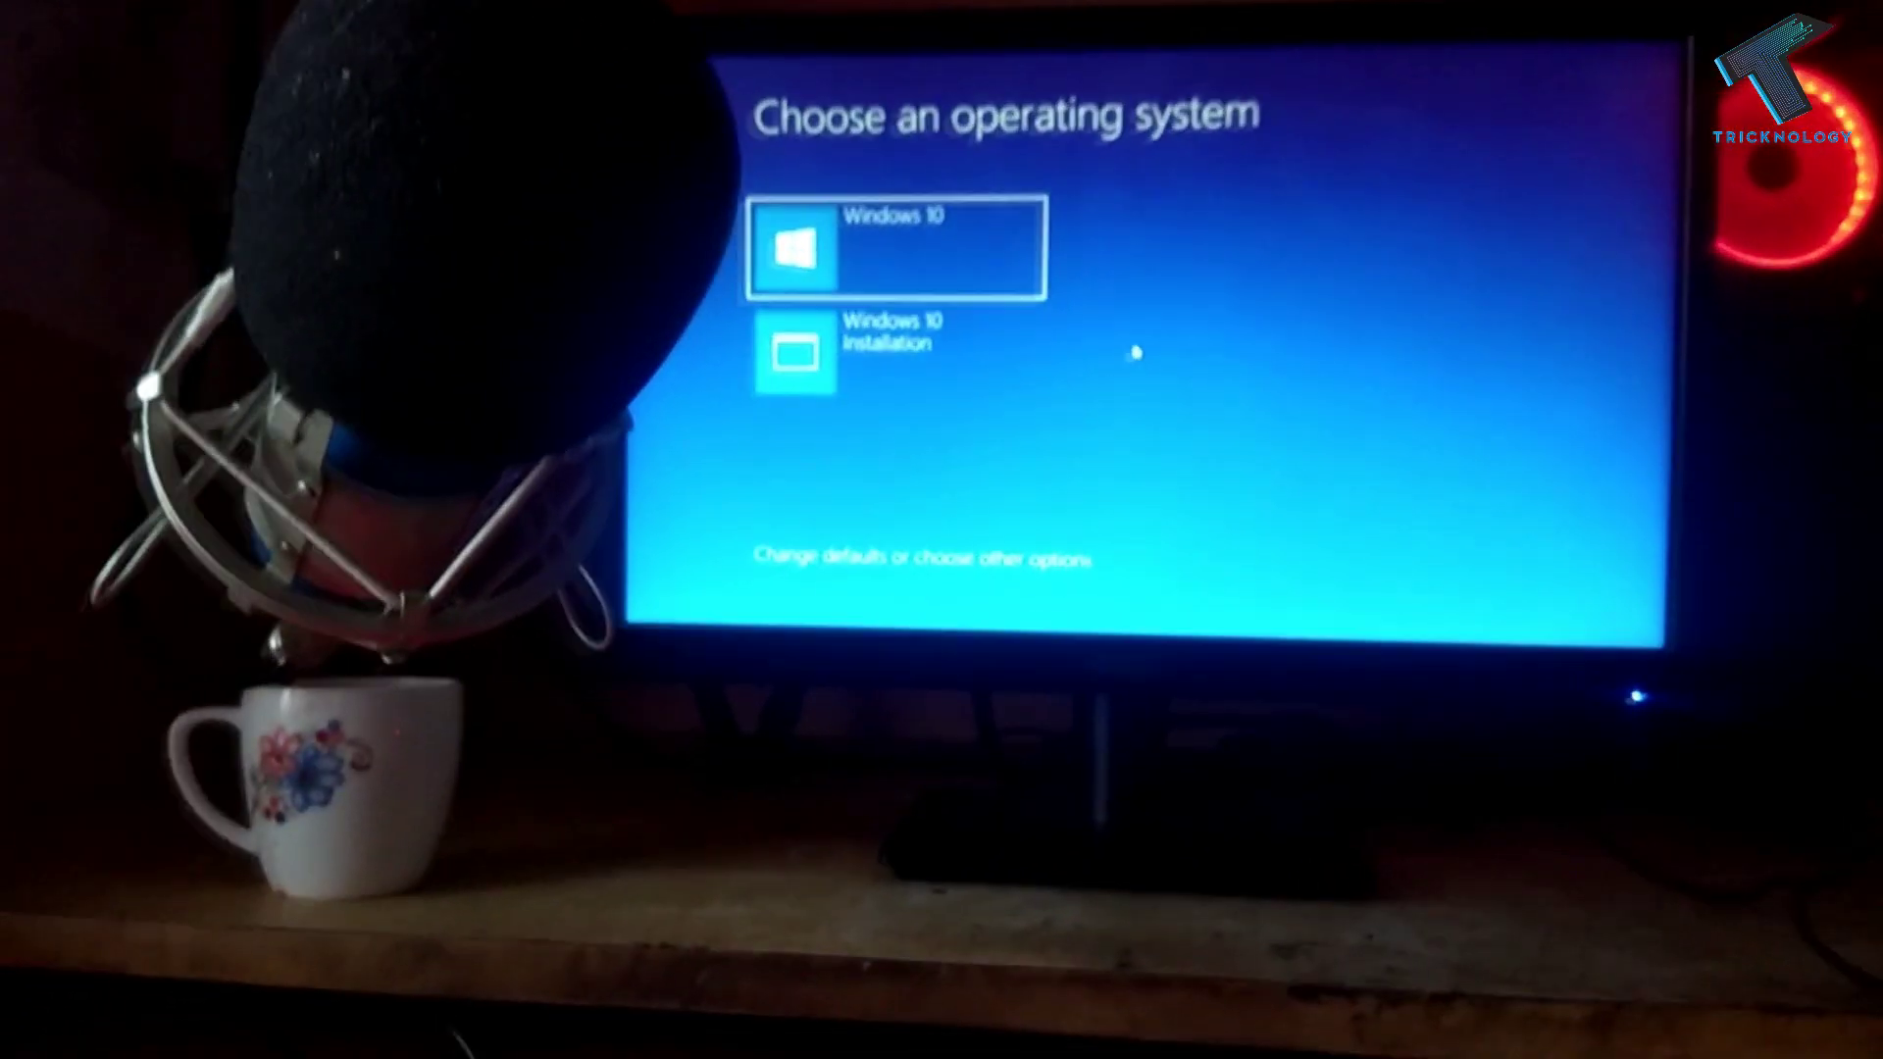
Choose Windows 10 Installation at the operating system menu and boot it.
key("Down")
key("Up")
key("Down")
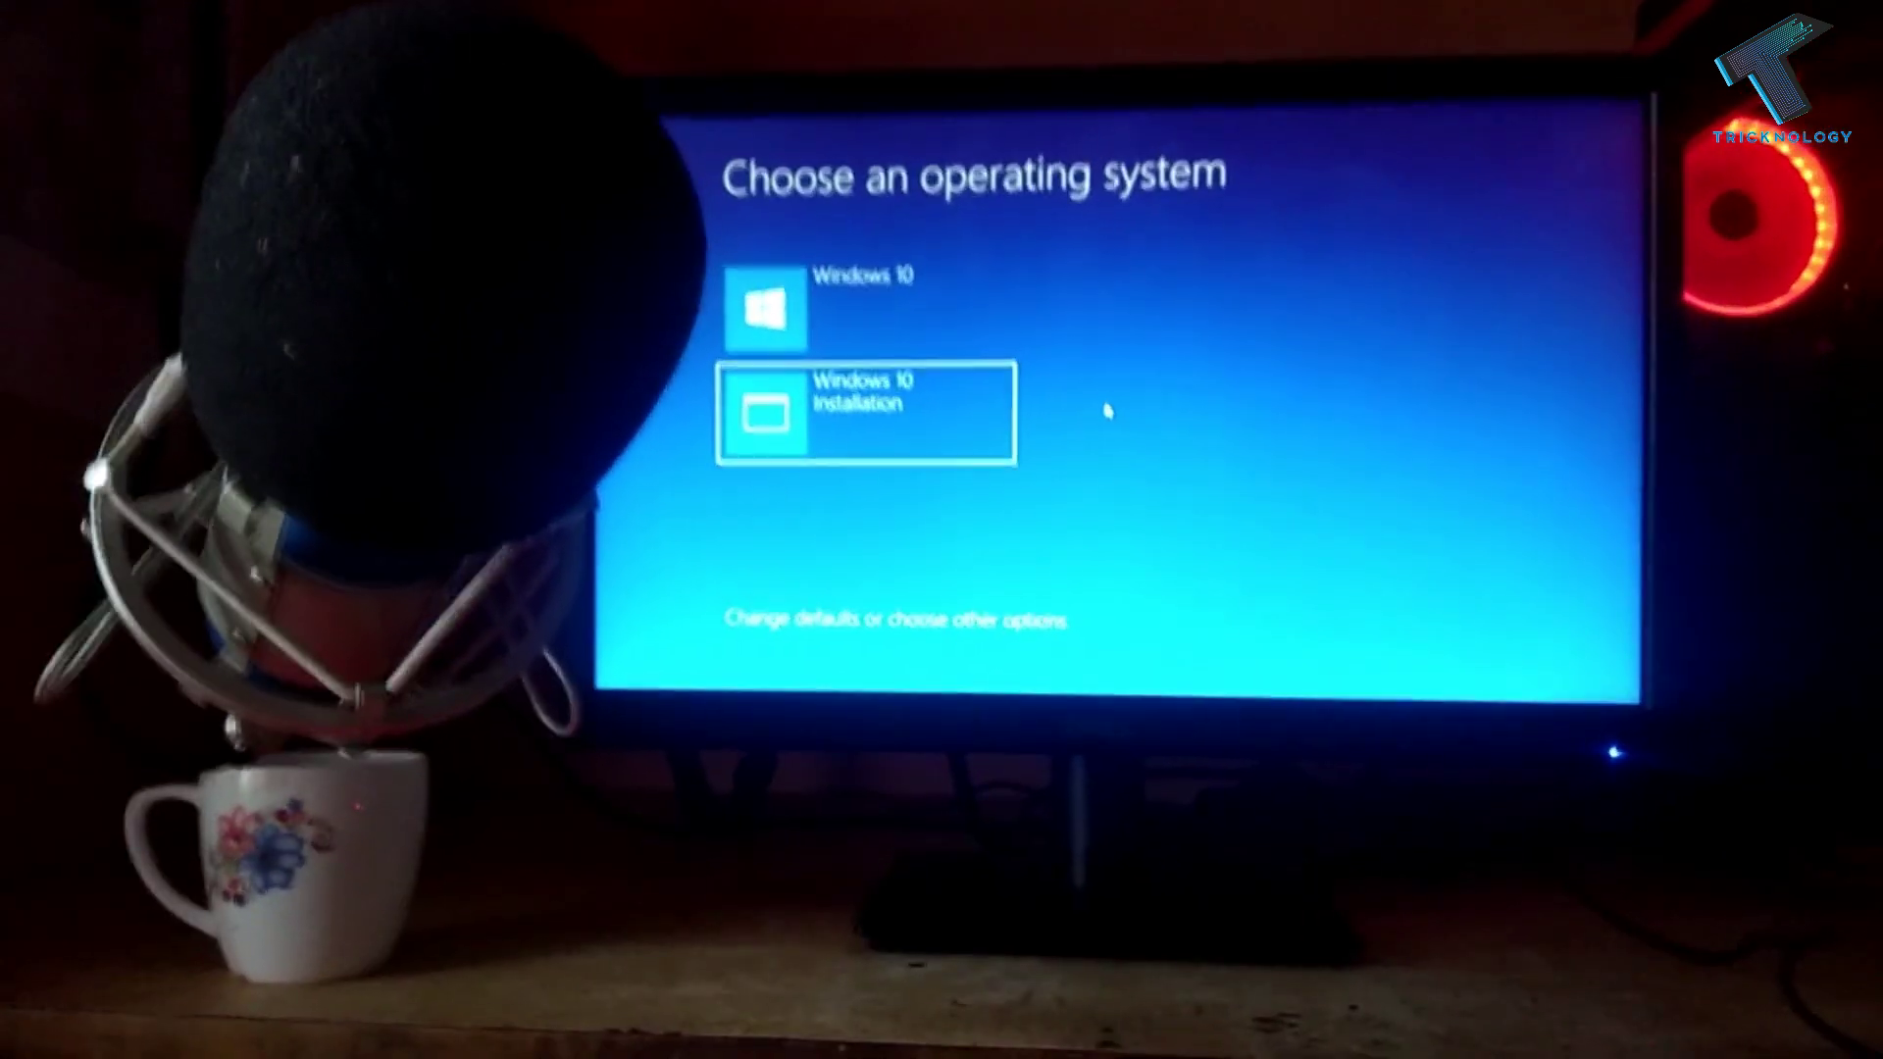
key("Return")
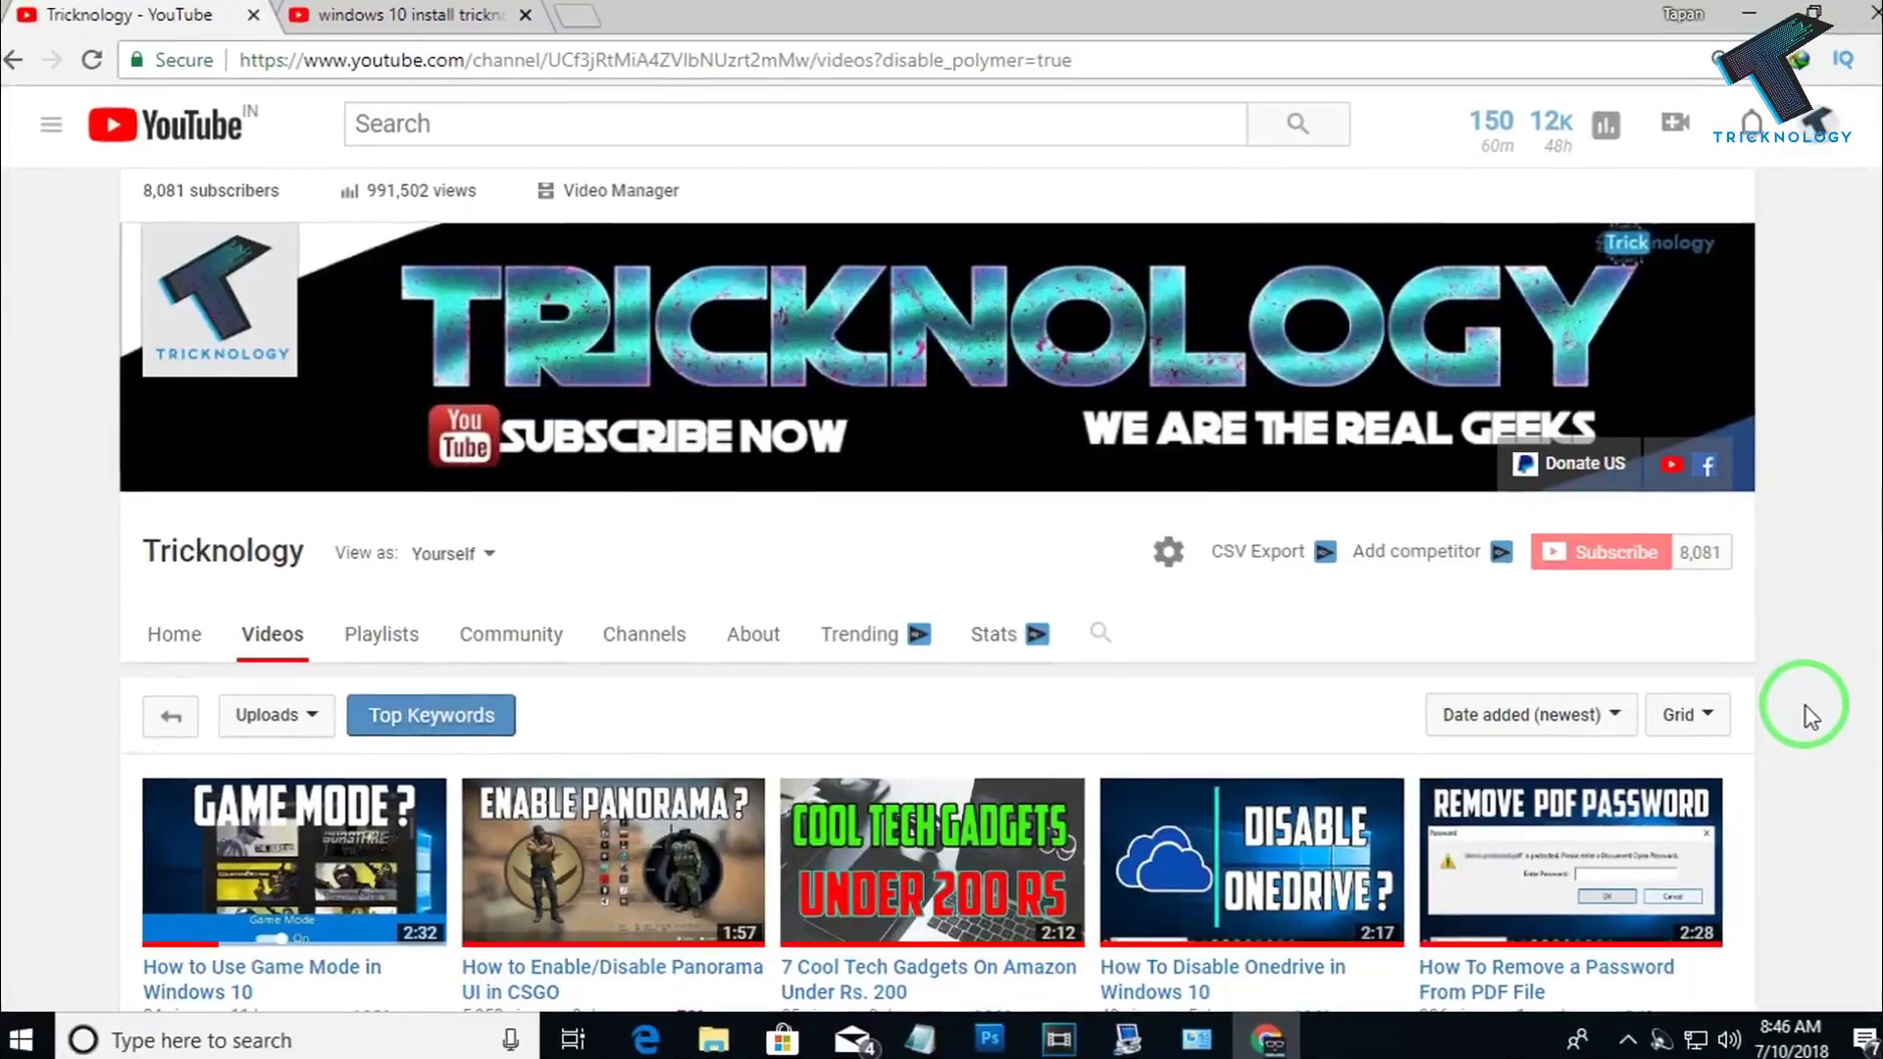
scroll(1851, 731, "down", 10)
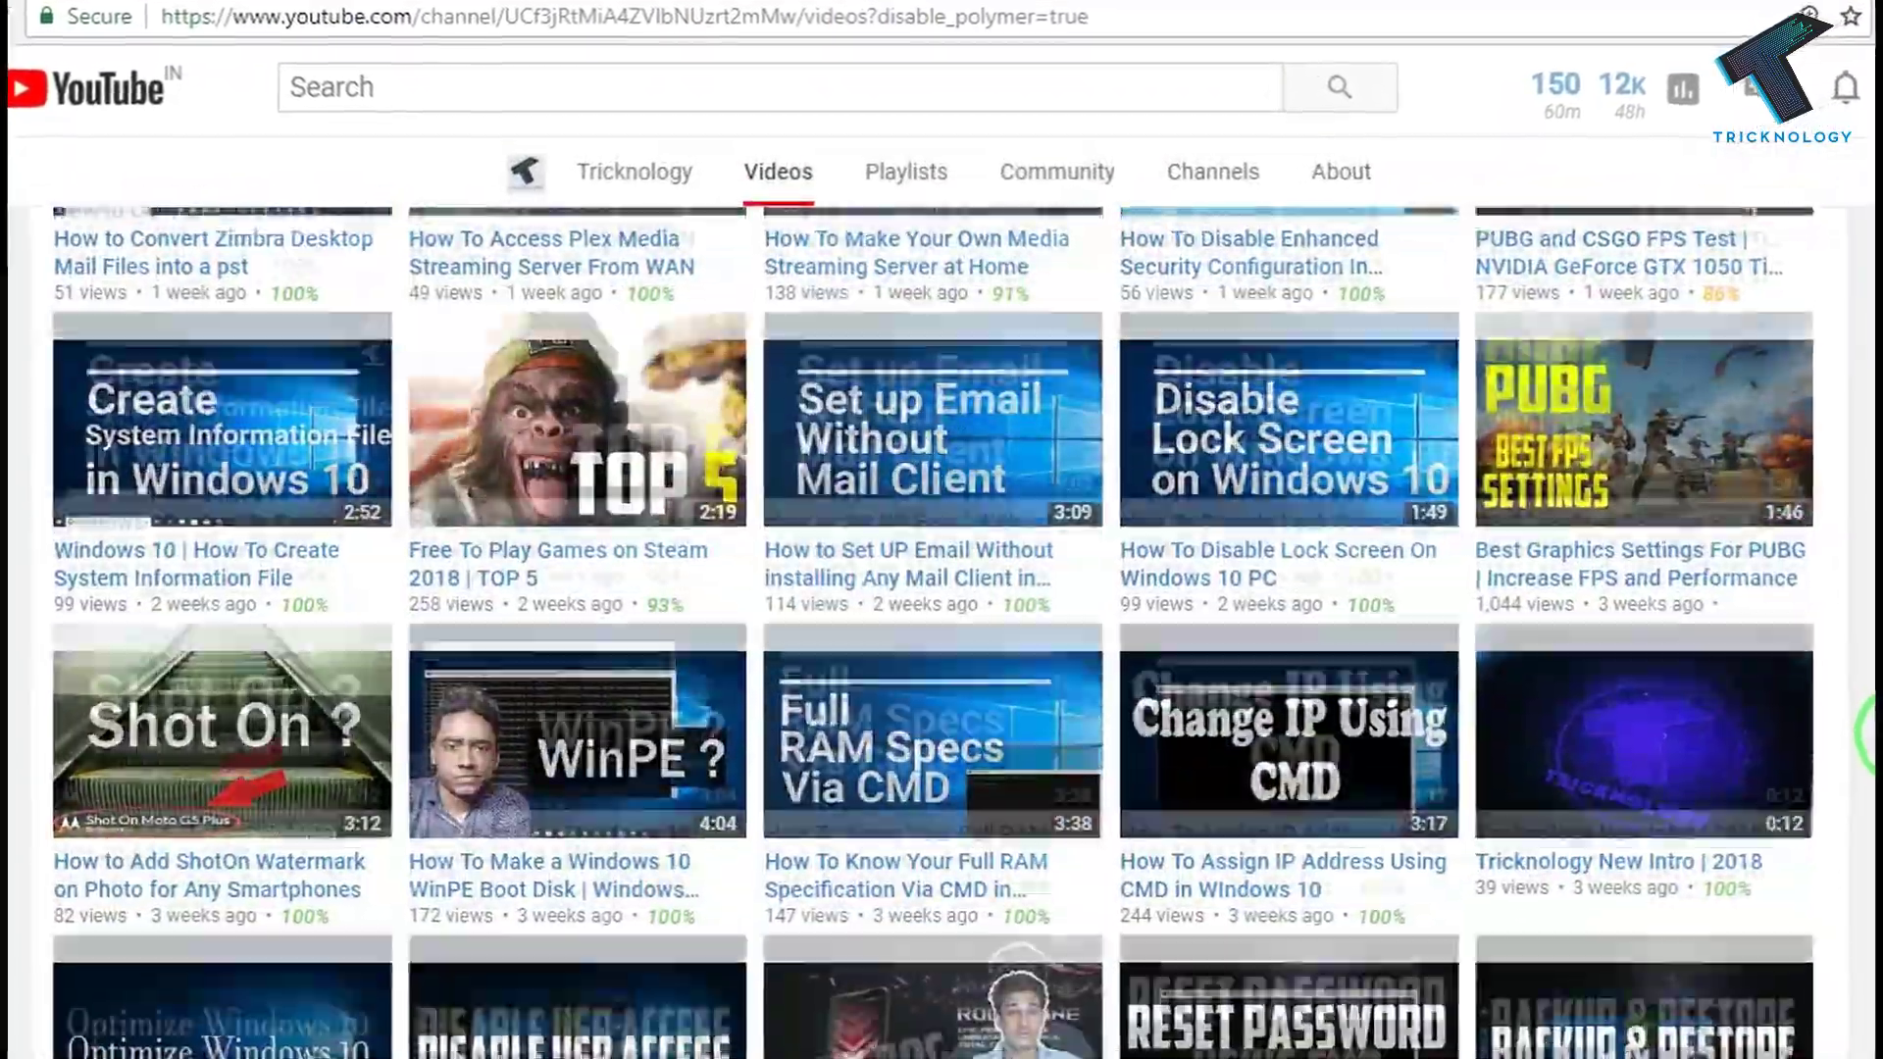
scroll(1851, 730, "down", 15)
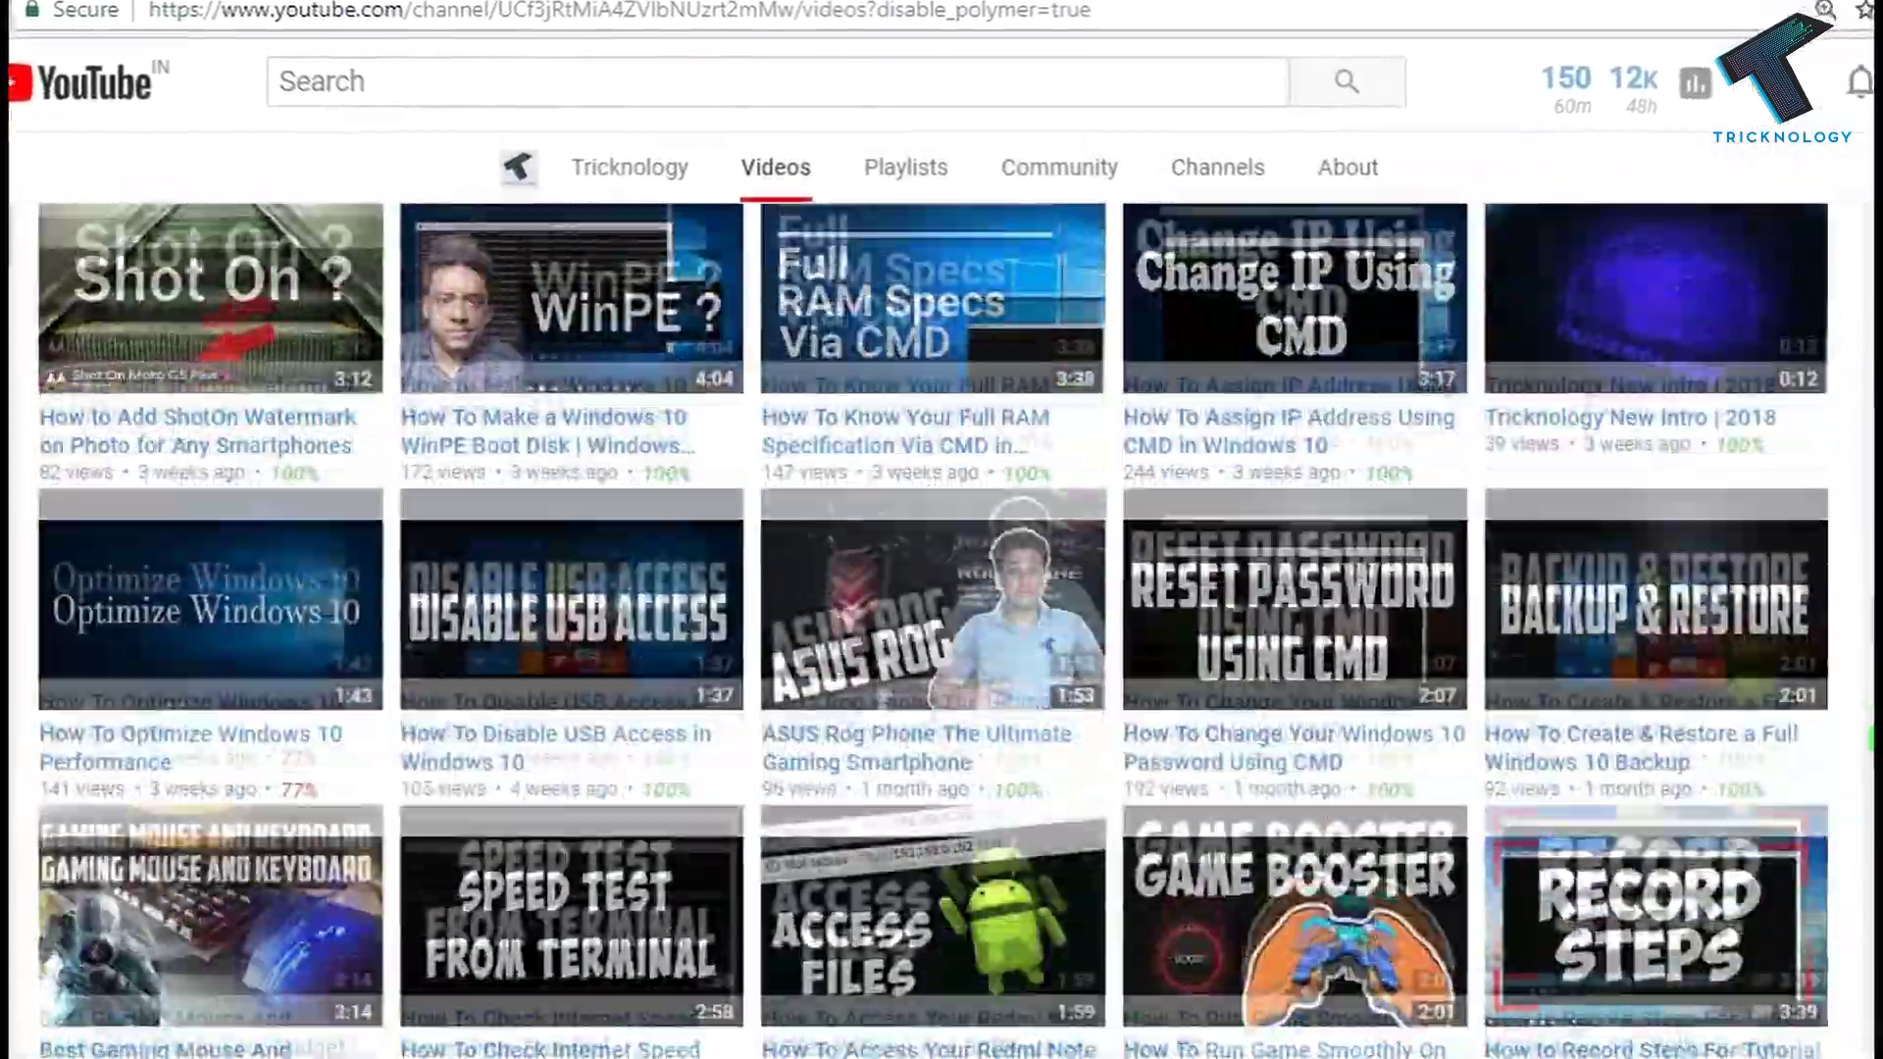
scroll(942, 608, "down", 5)
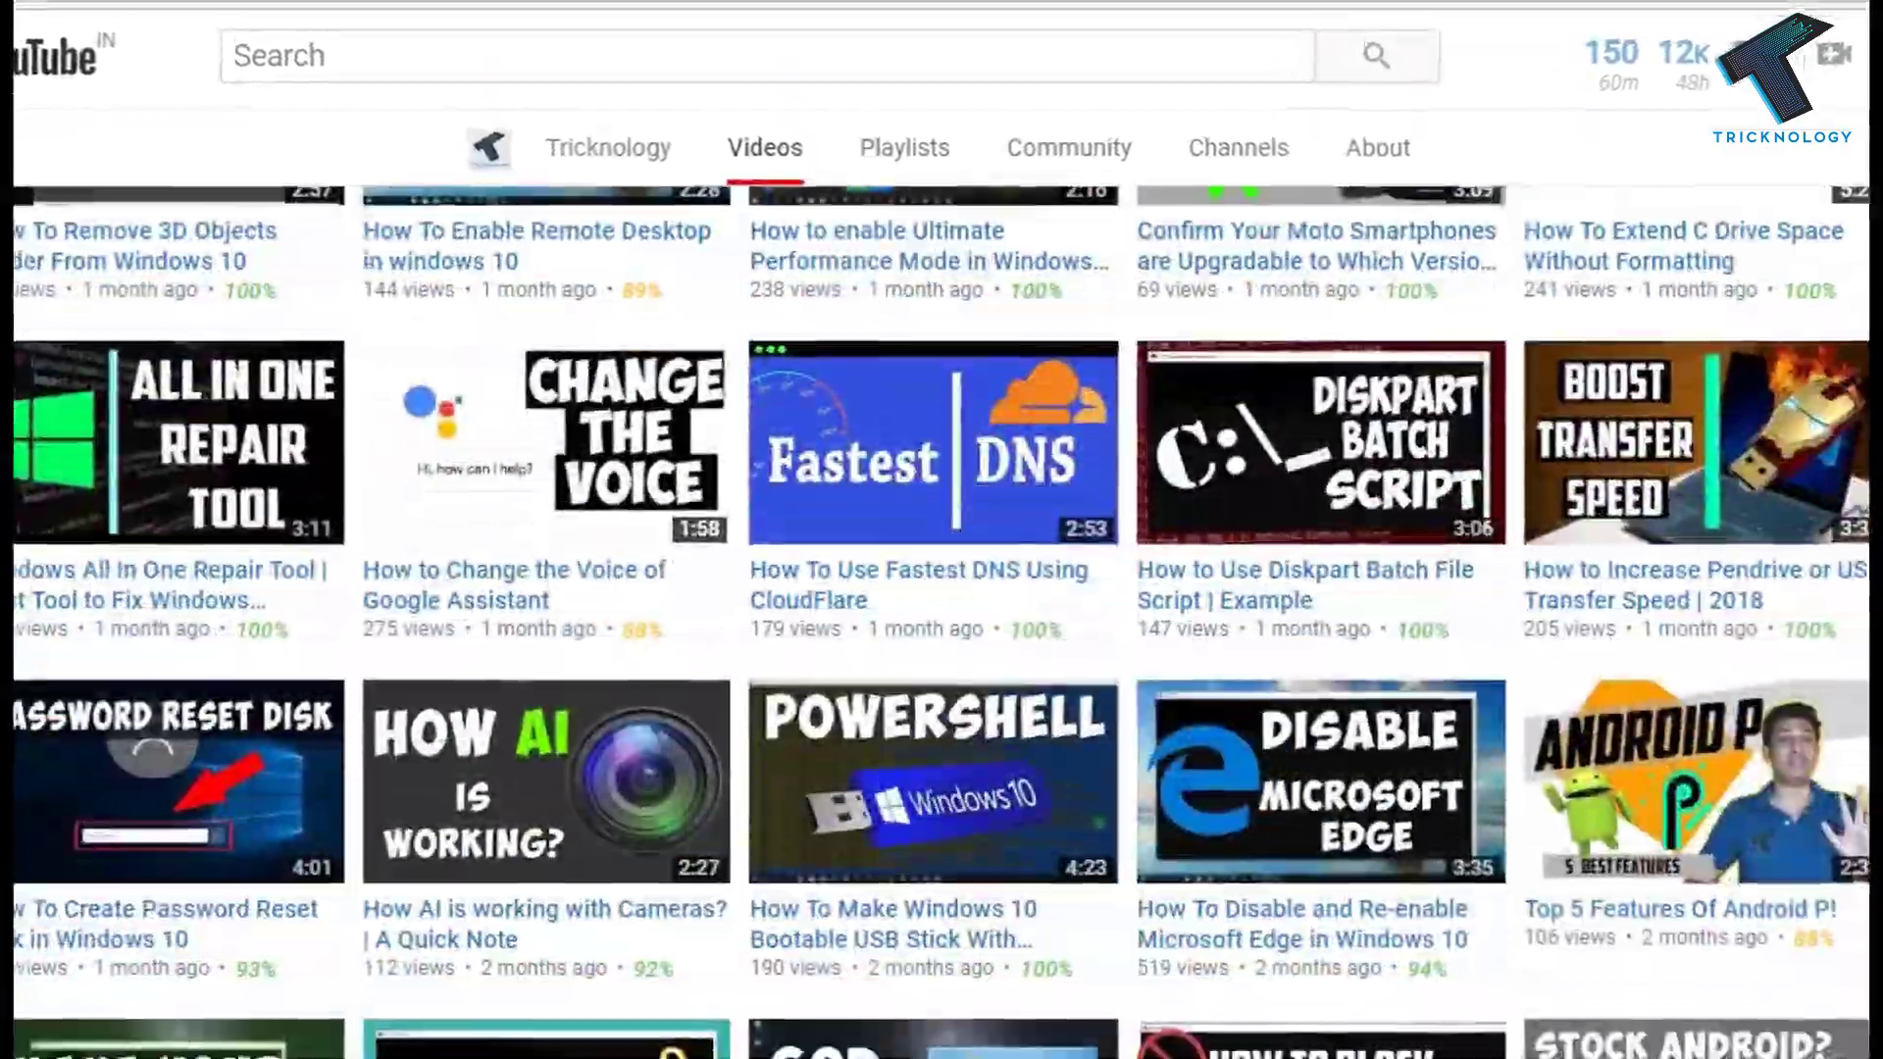
scroll(941, 589, "down", 10)
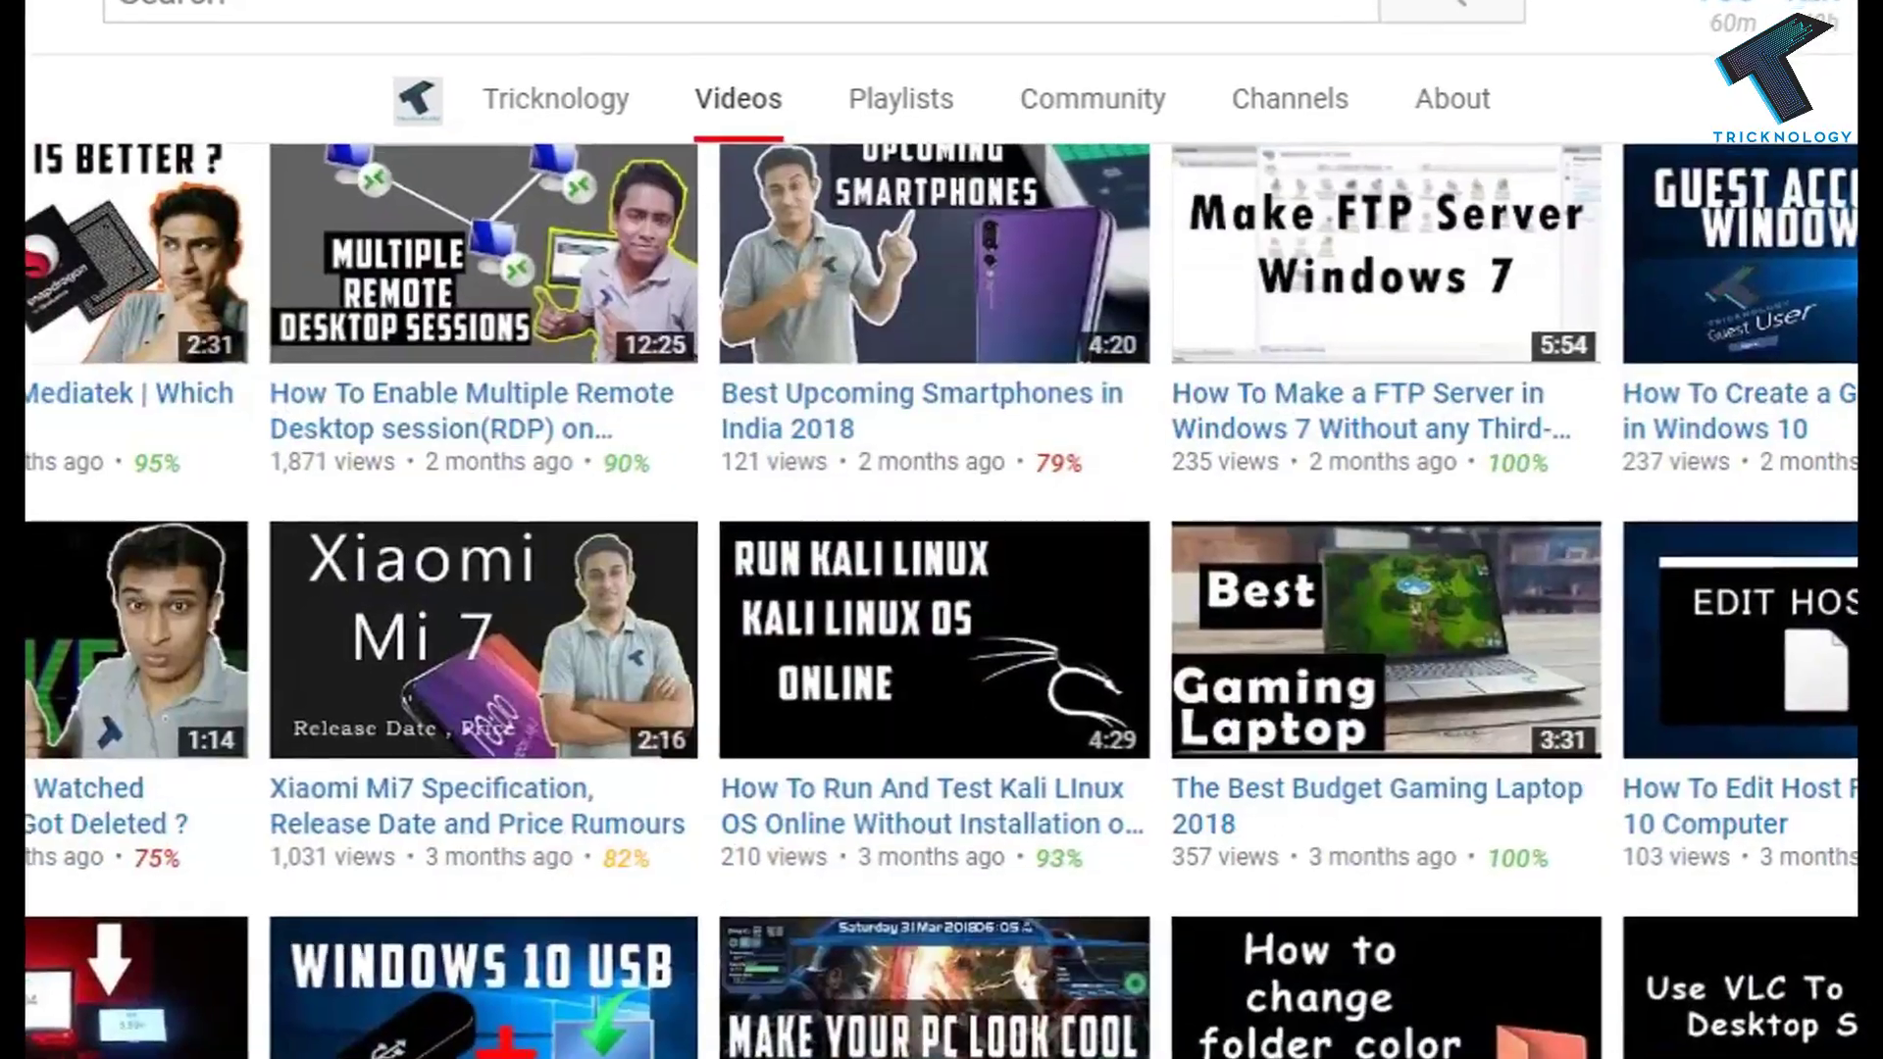
scroll(941, 588, "down", 3)
scroll(941, 589, "down", 3)
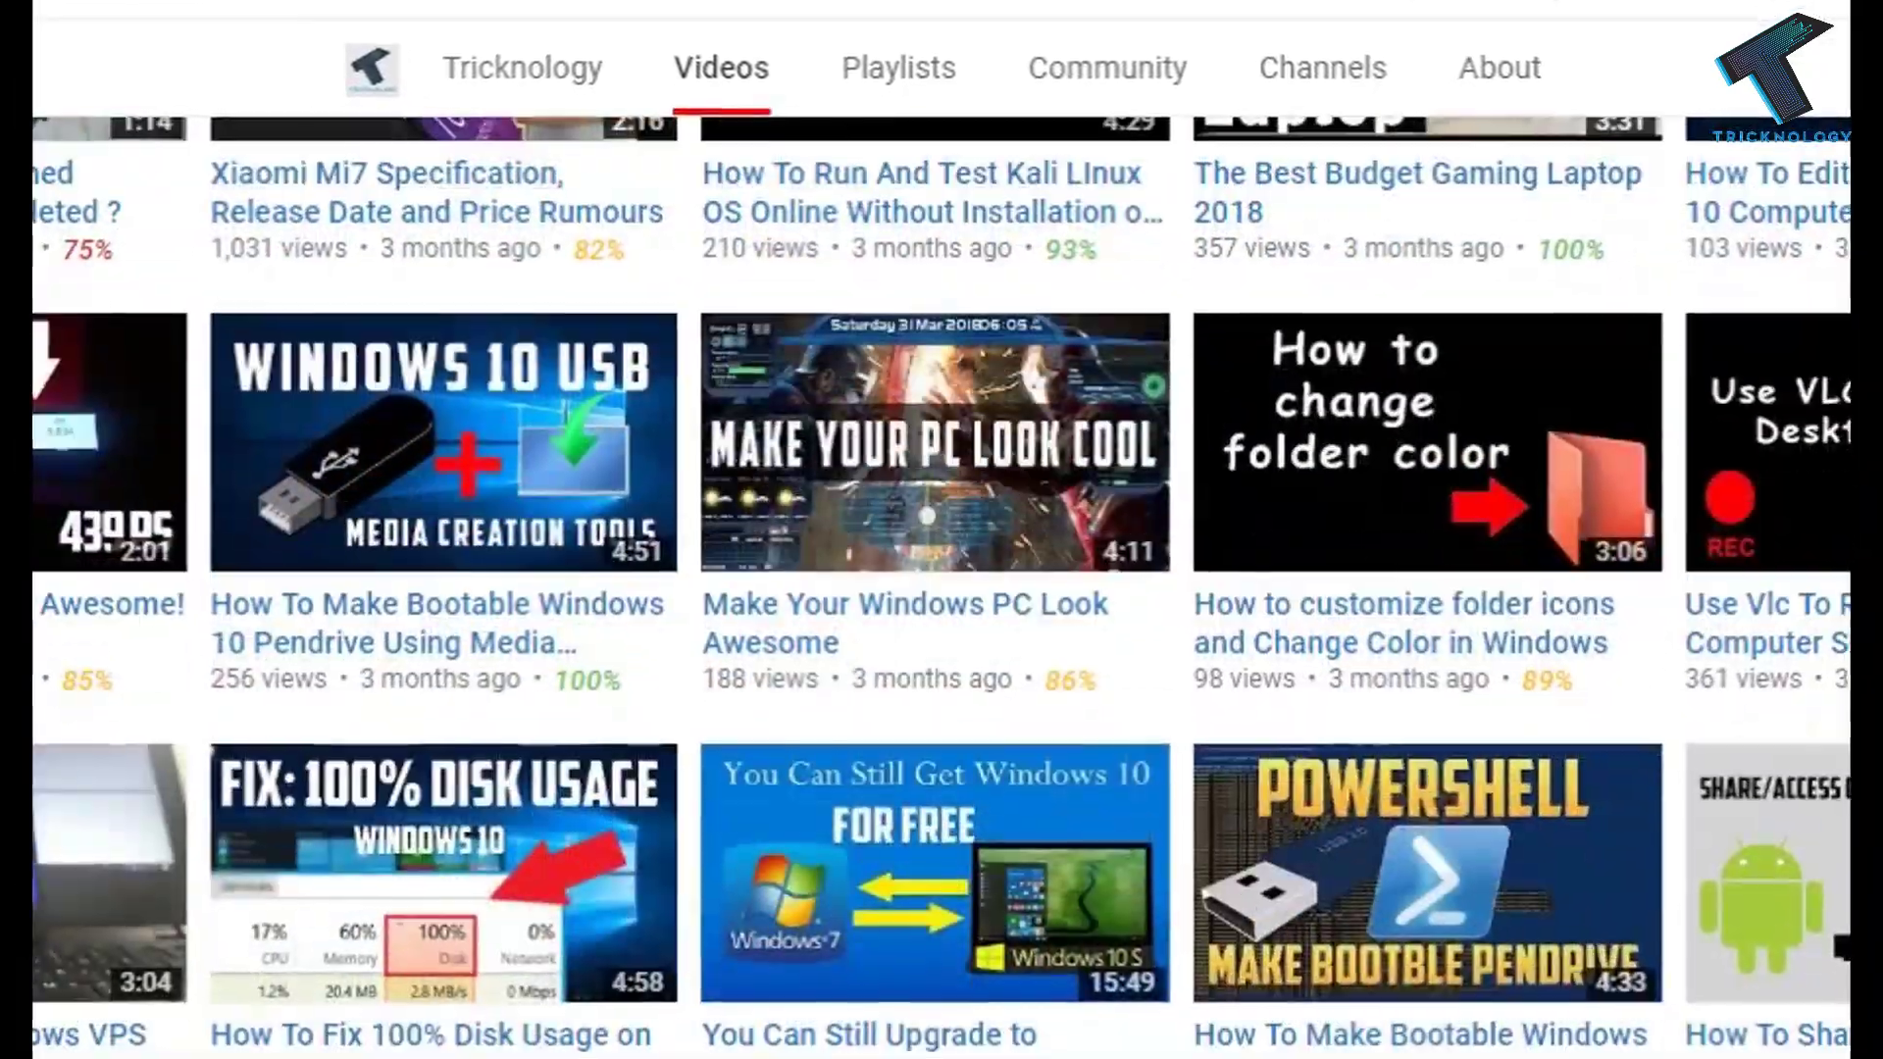
scroll(941, 589, "down", 2)
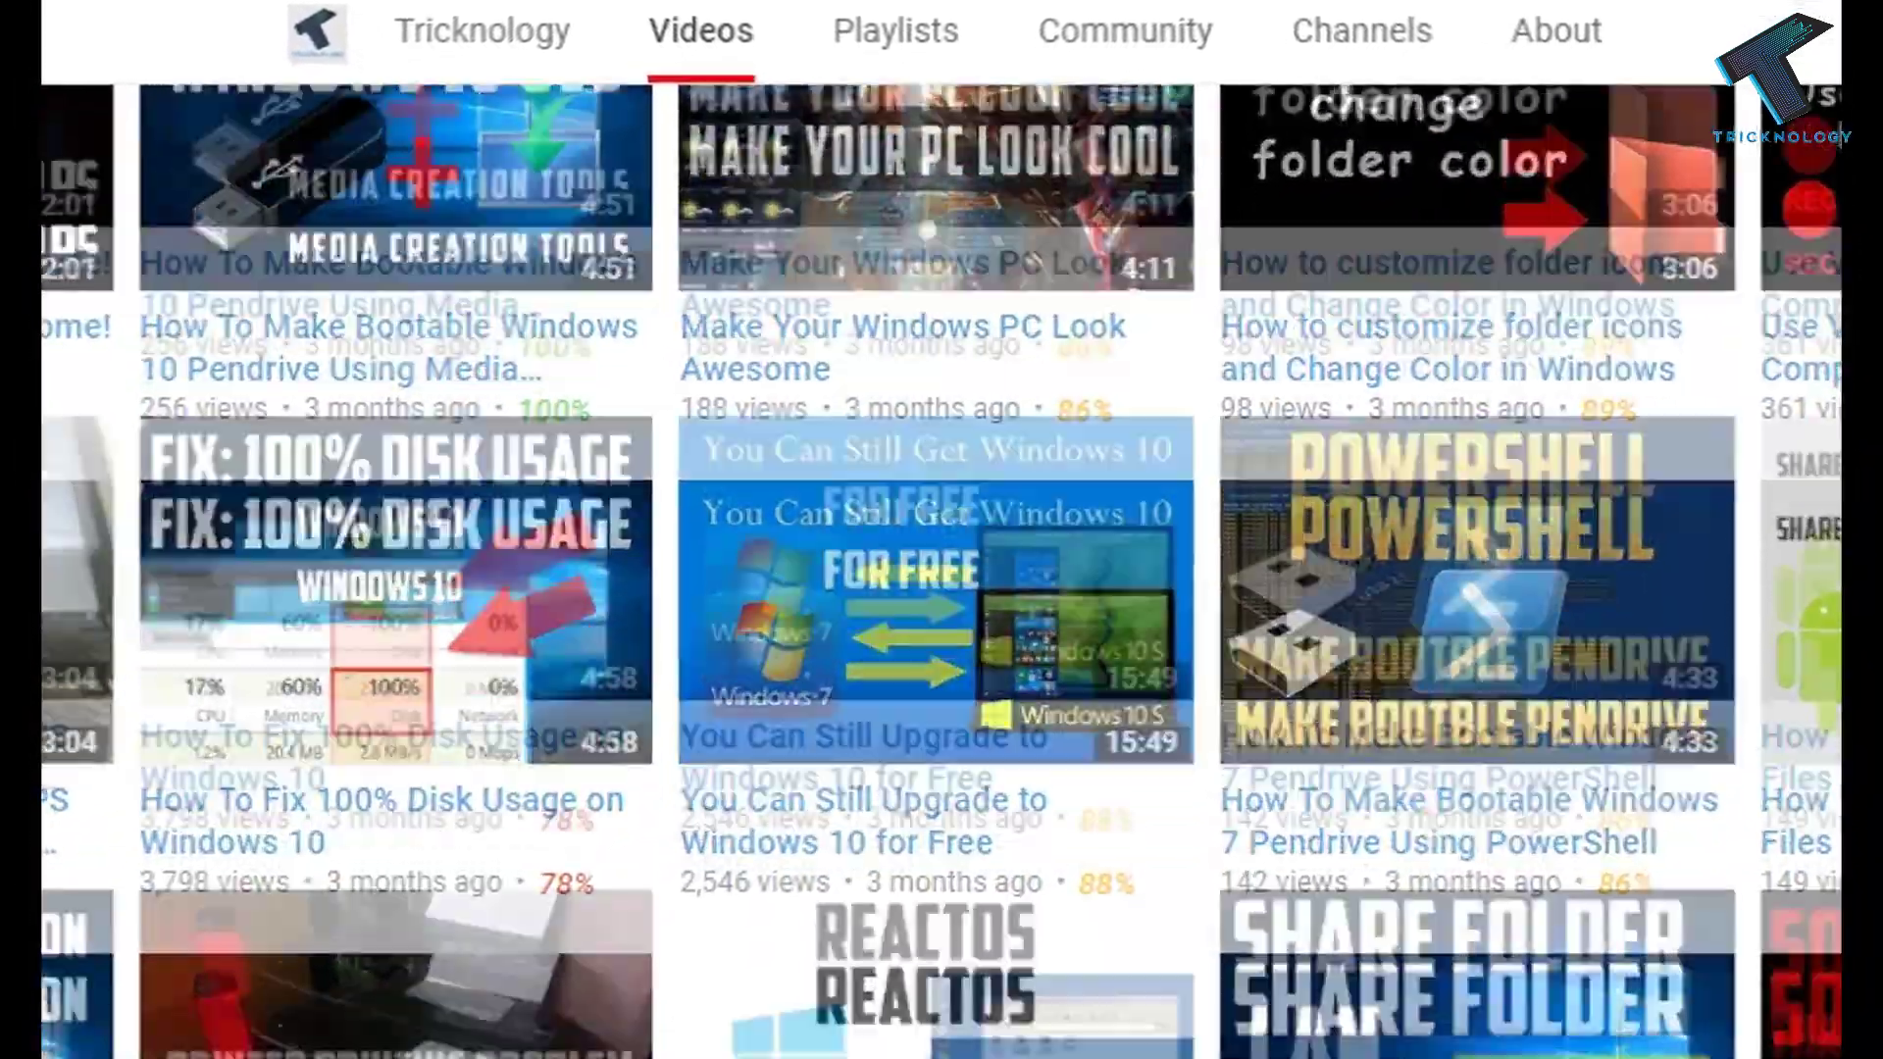